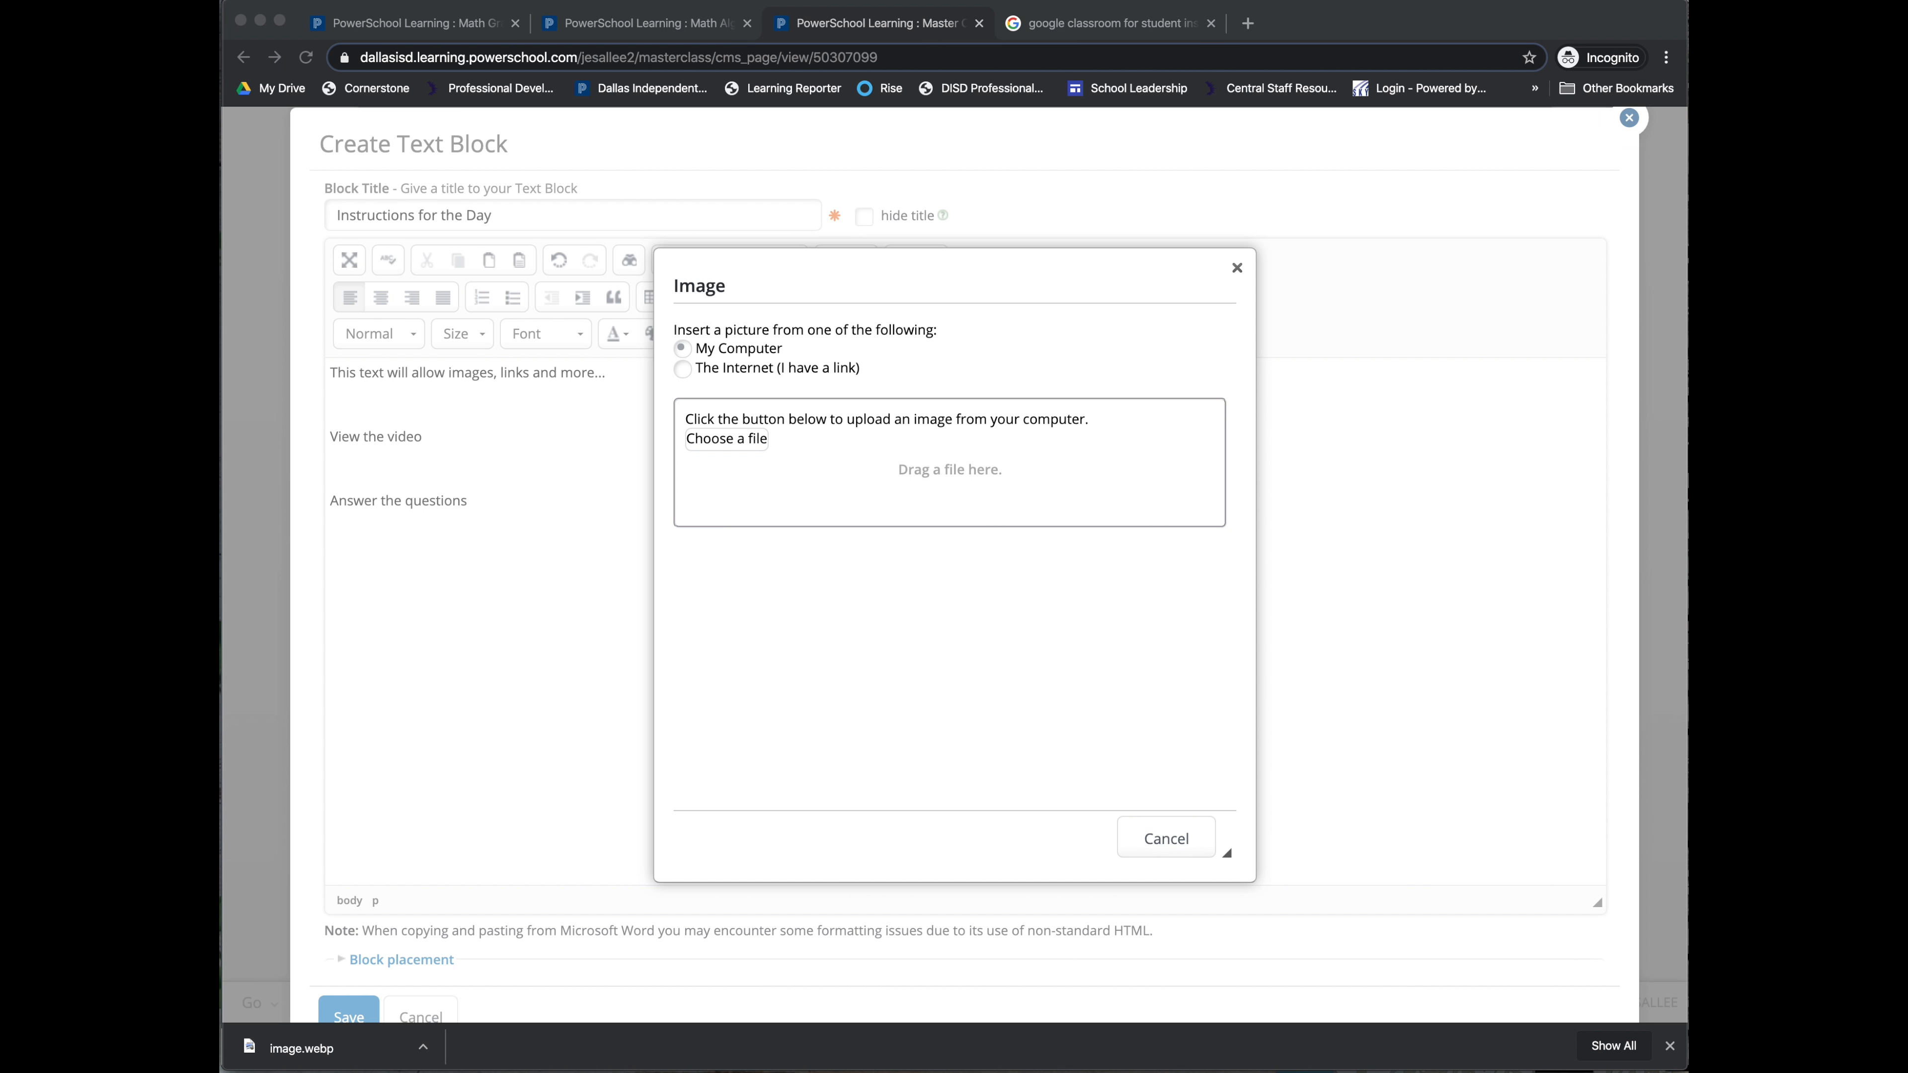
Step: Upload SAMR.jpg, complete the 'SAMR MODEL' caption, and insert the image below the instruction lines
{"action": "left_click_drag", "start_coordinate": [1259, 573], "coordinate": [862, 482]}
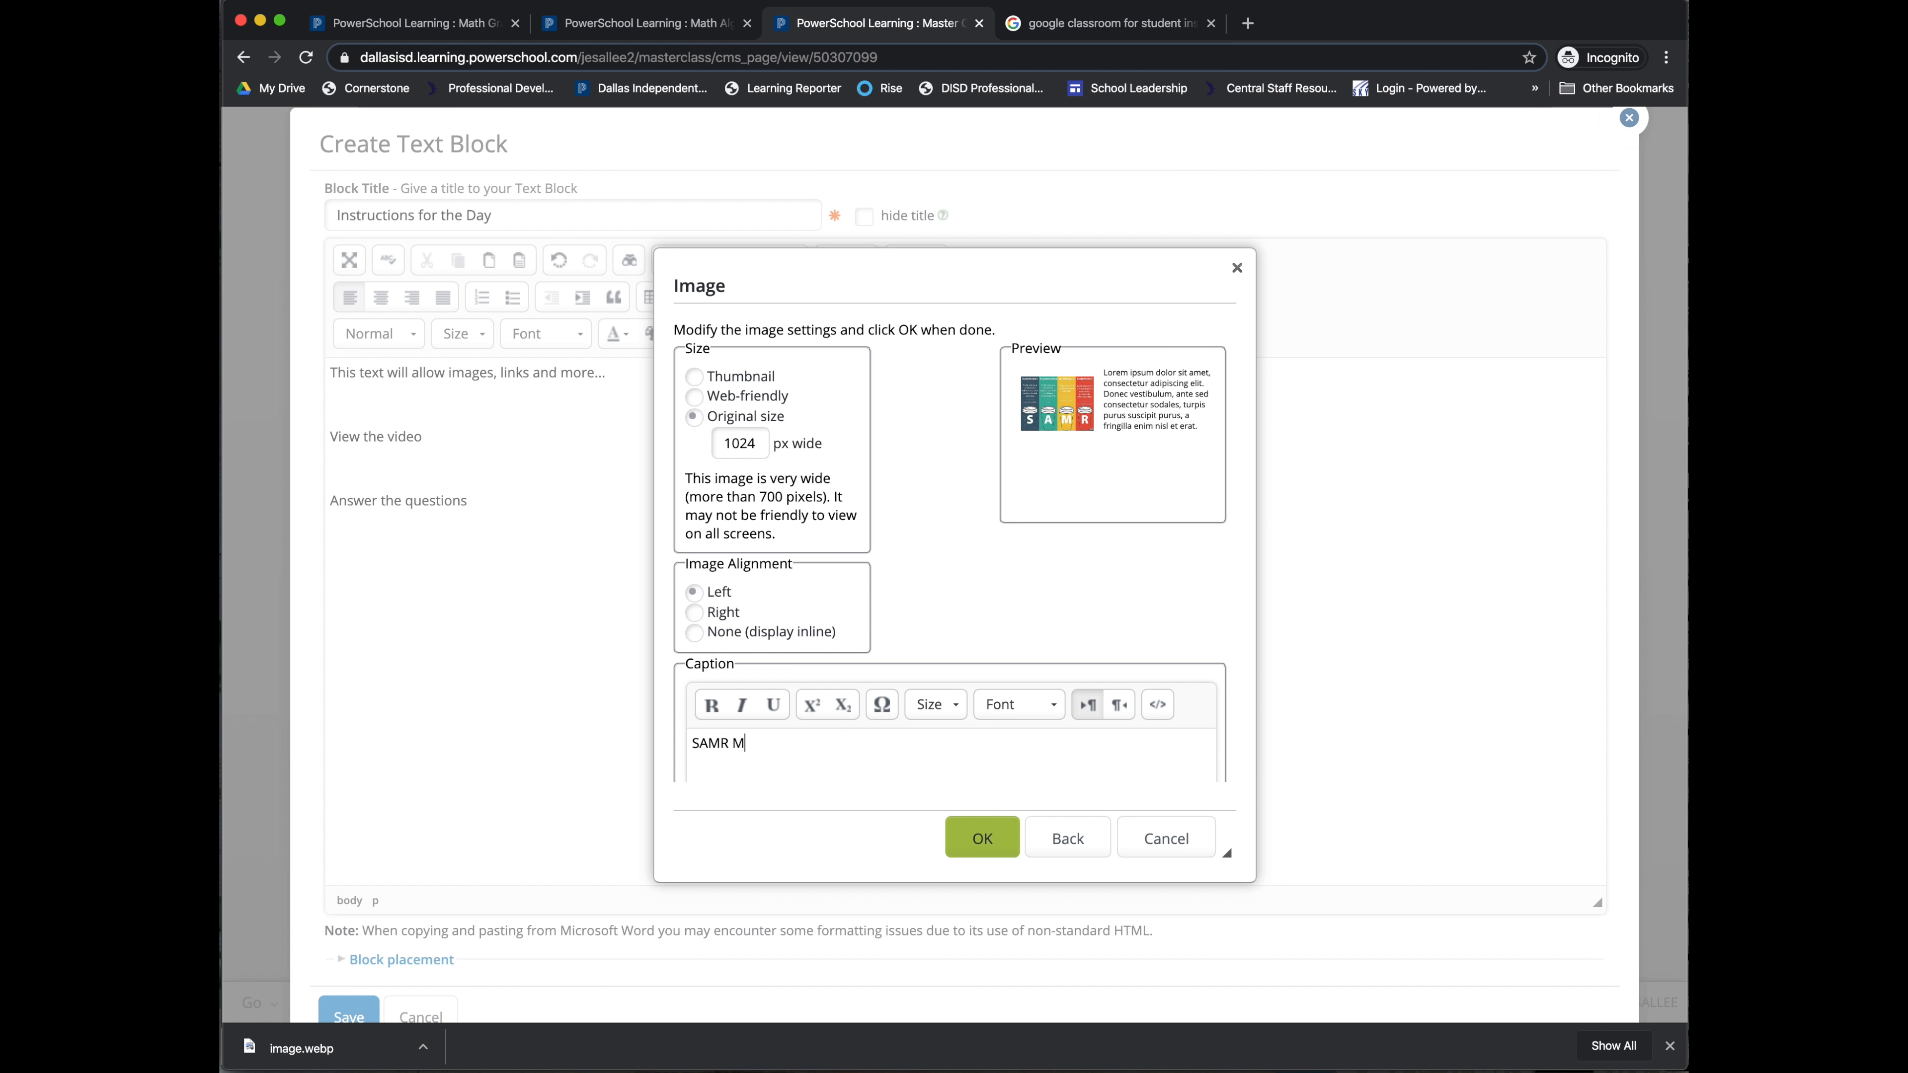
{"action": "type", "text": "ODEL"}
{"action": "left_click", "coordinate": [982, 836]}
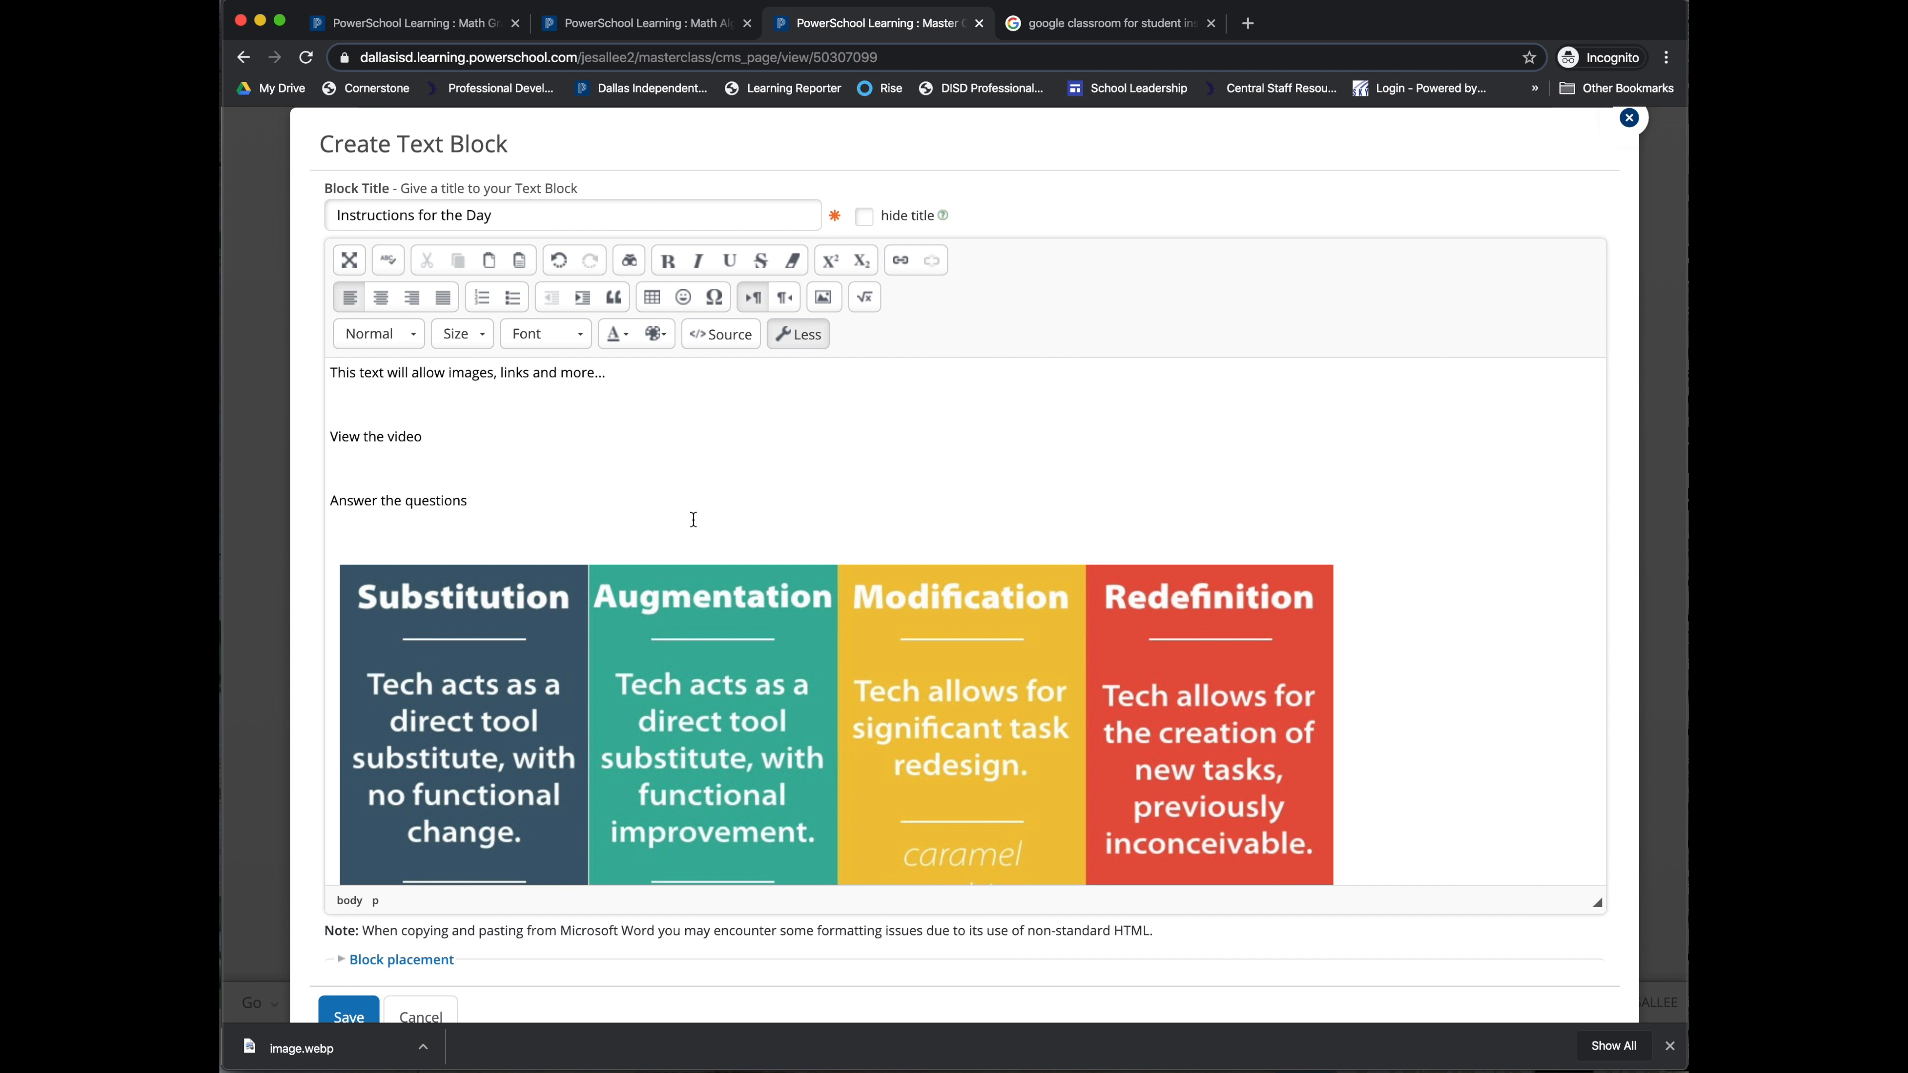
Step: Set the first line of text to the large font size
{"action": "scroll", "coordinate": [699, 520], "scroll_direction": "down", "scroll_amount": 6}
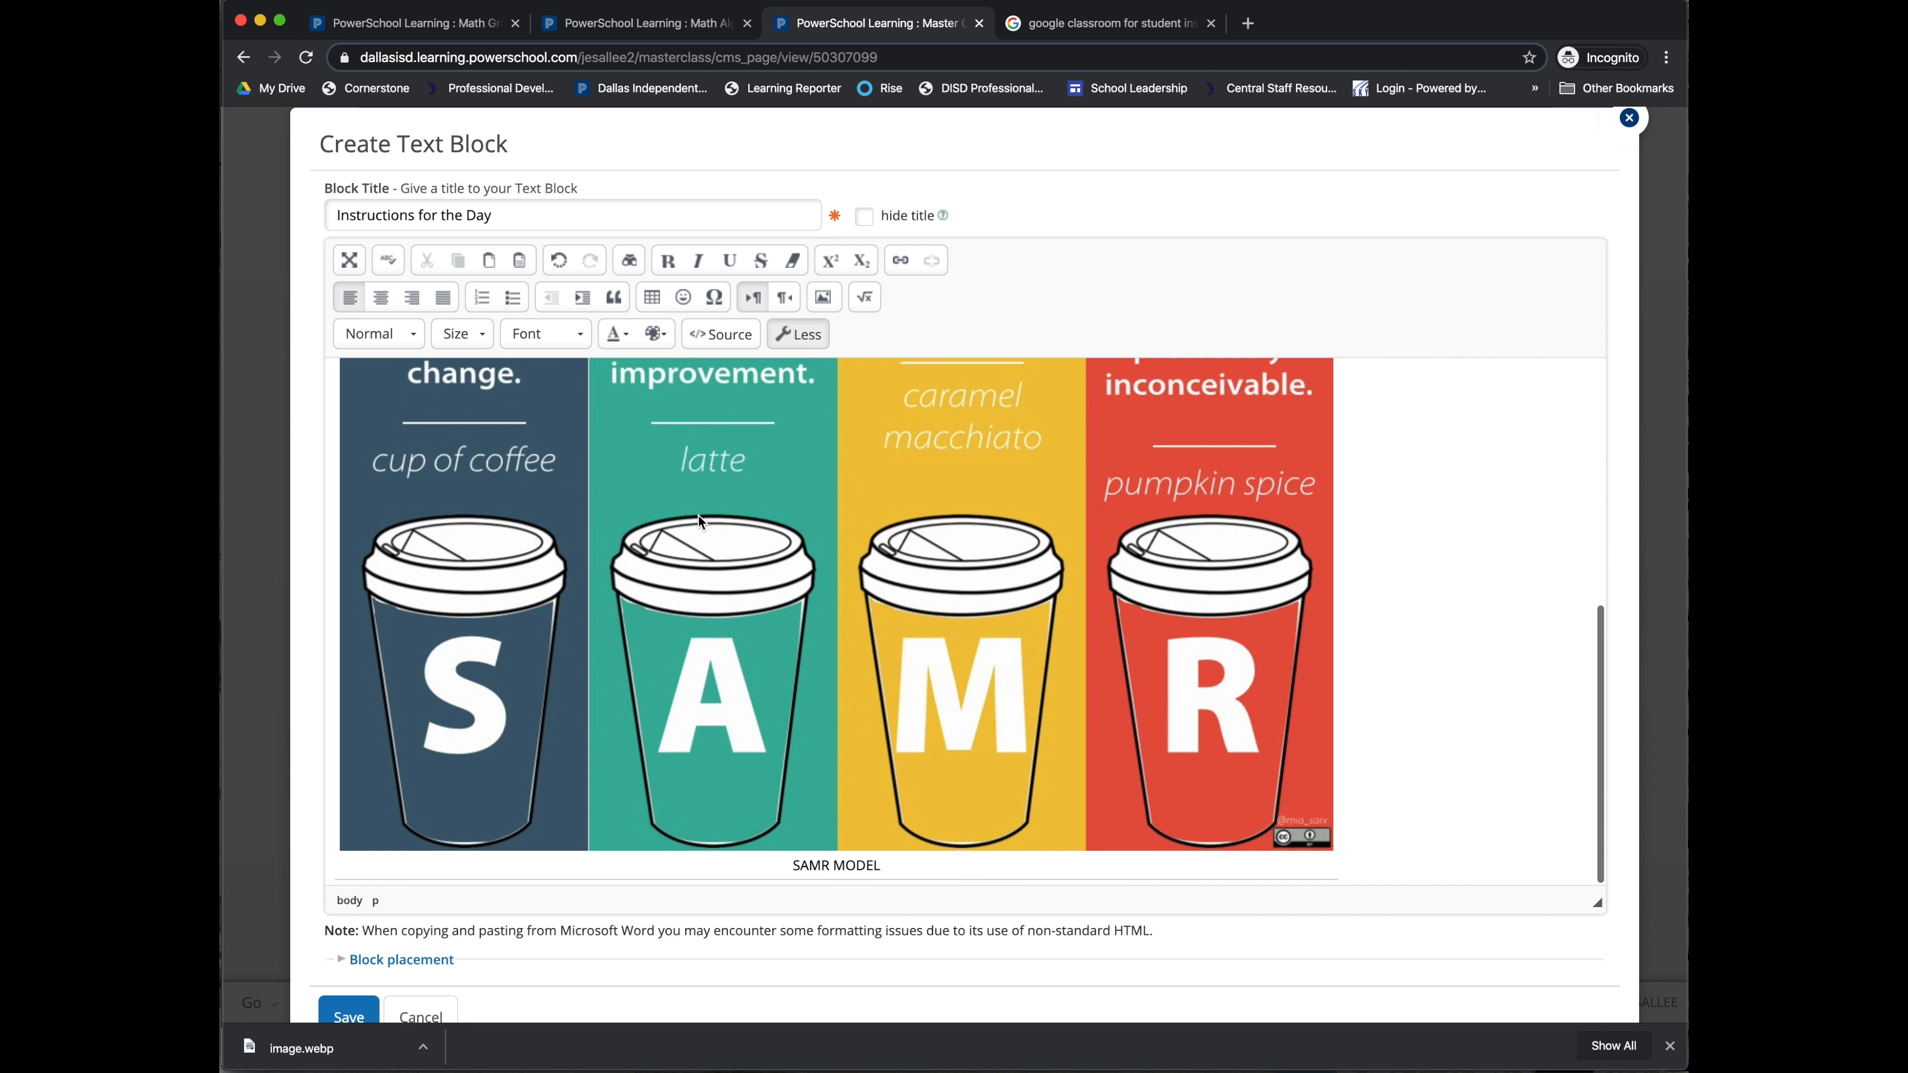
{"action": "left_click", "coordinate": [1078, 733]}
{"action": "scroll", "coordinate": [1090, 715], "scroll_direction": "up", "scroll_amount": 5}
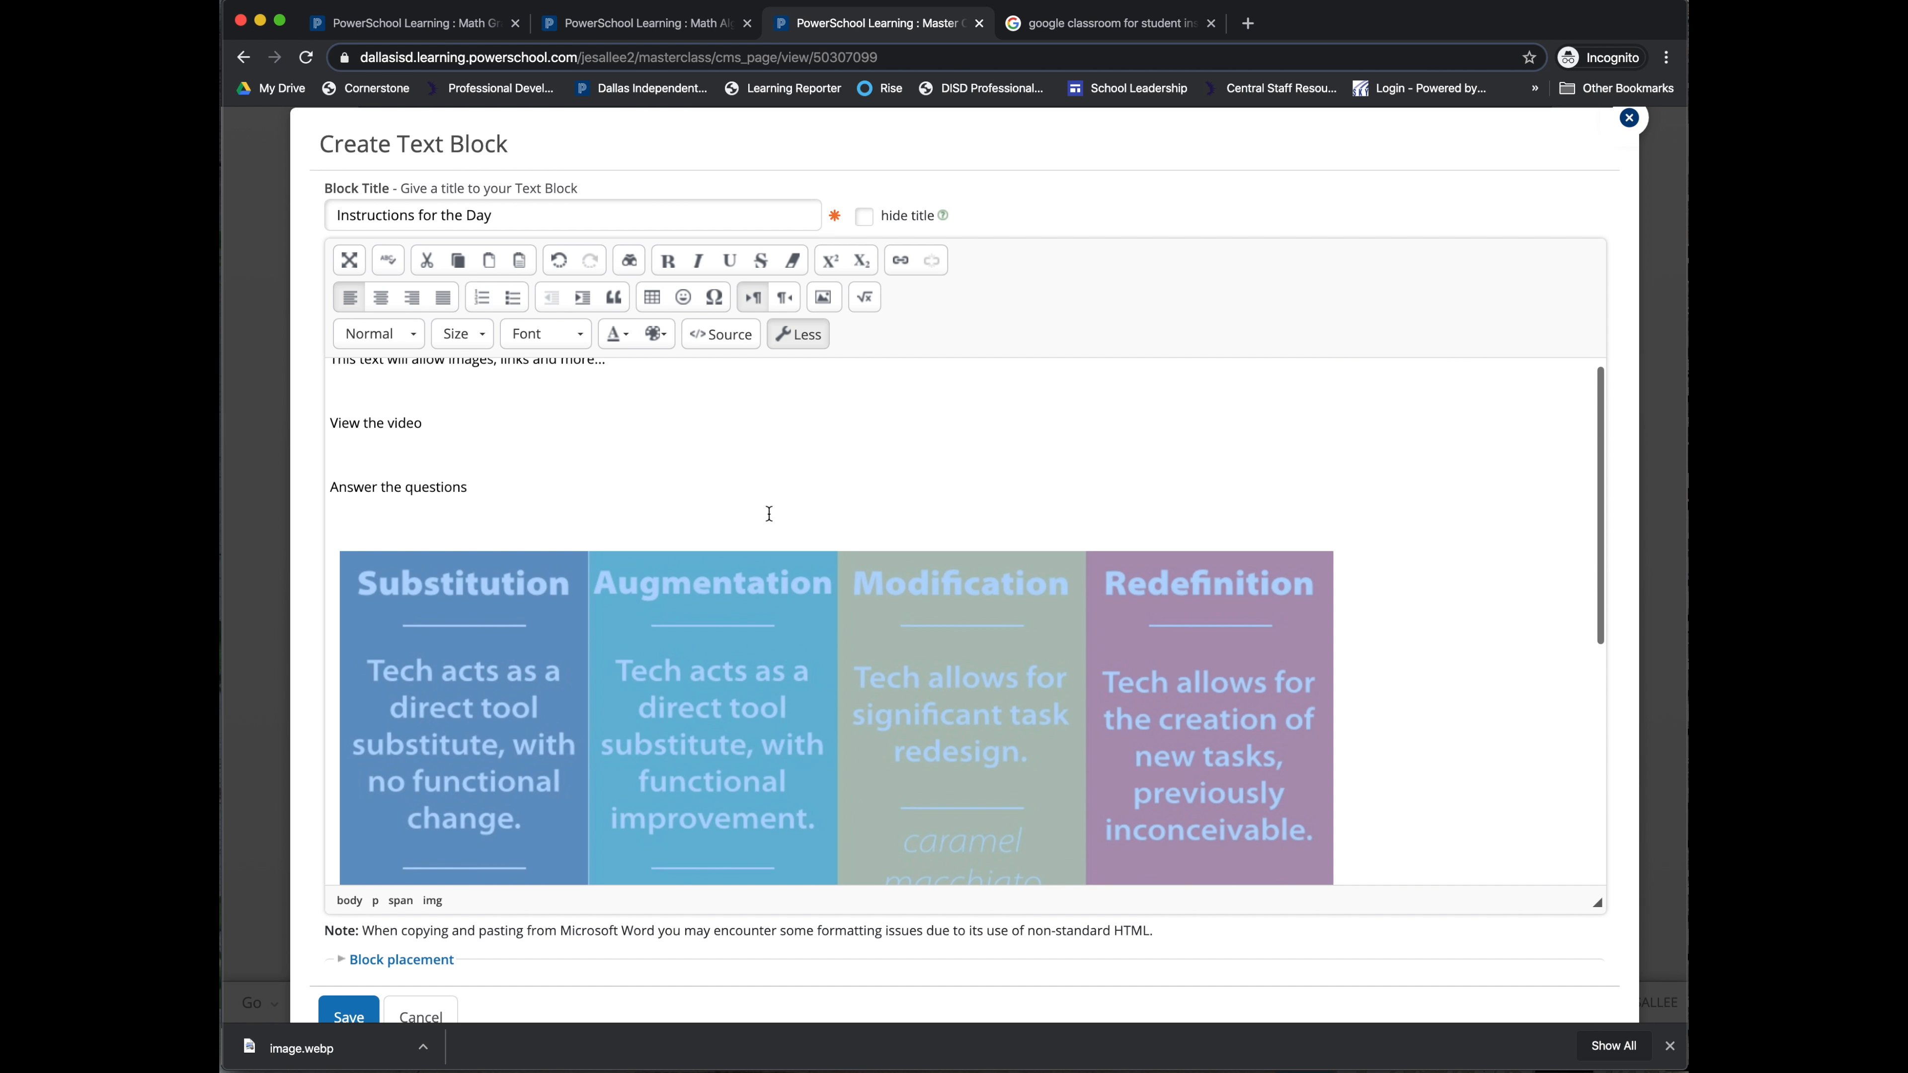
{"action": "left_click", "coordinate": [506, 484]}
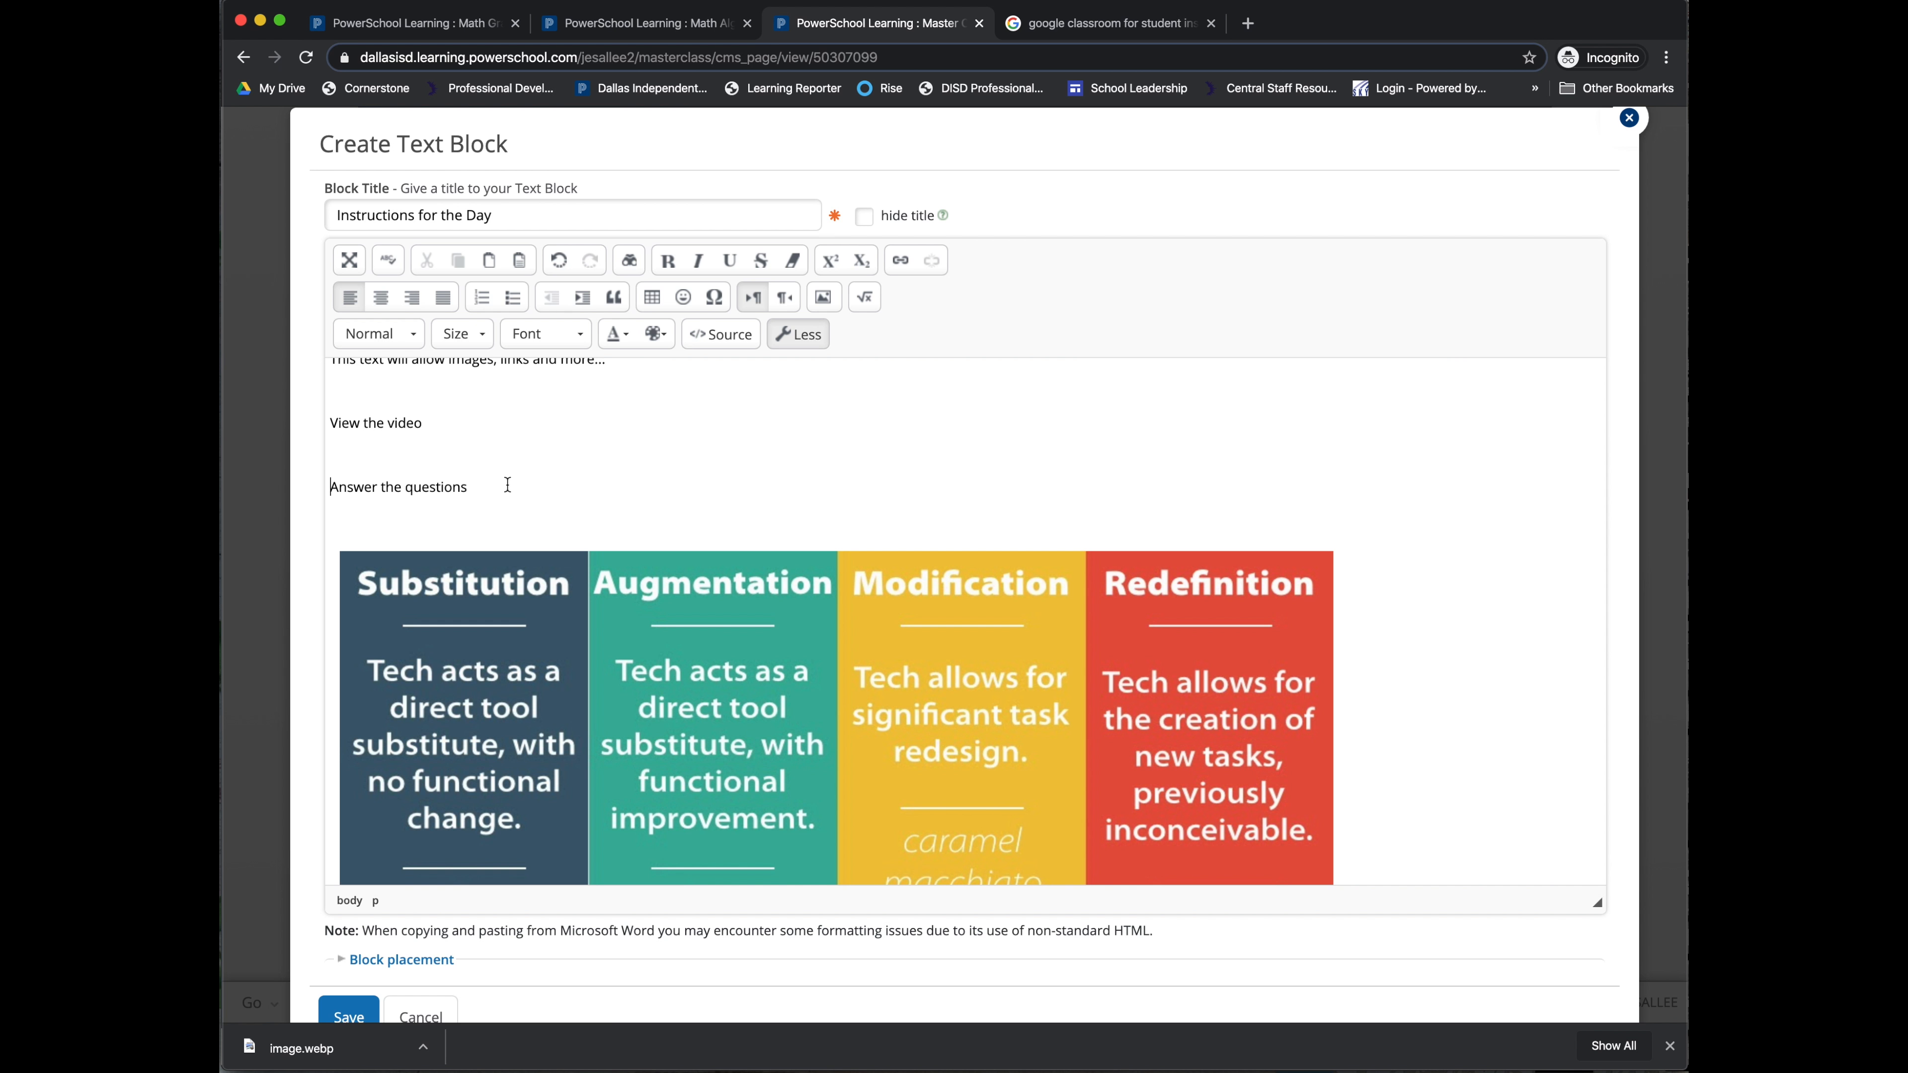
{"action": "scroll", "coordinate": [349, 434], "scroll_direction": "up", "scroll_amount": 1}
{"action": "left_click_drag", "start_coordinate": [334, 376], "coordinate": [630, 375]}
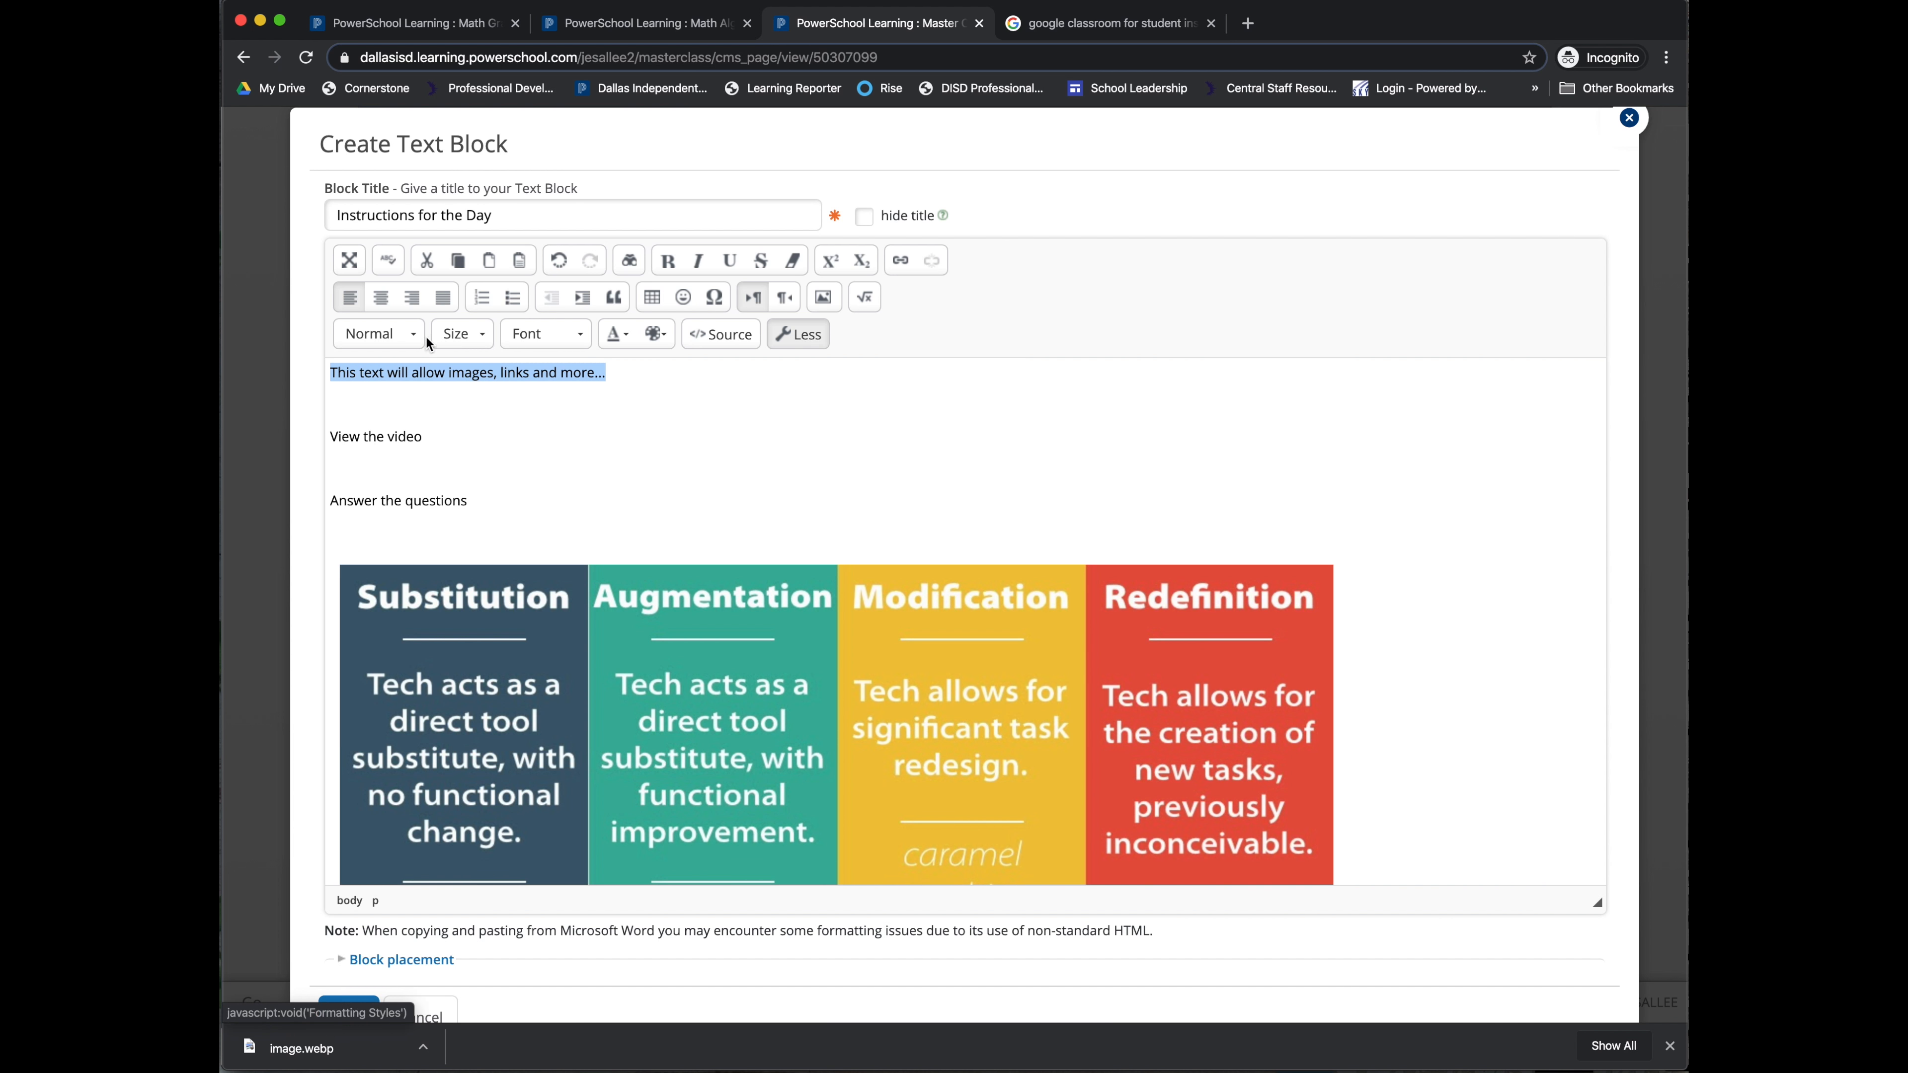
{"action": "left_click", "coordinate": [469, 337]}
{"action": "left_click", "coordinate": [458, 474]}
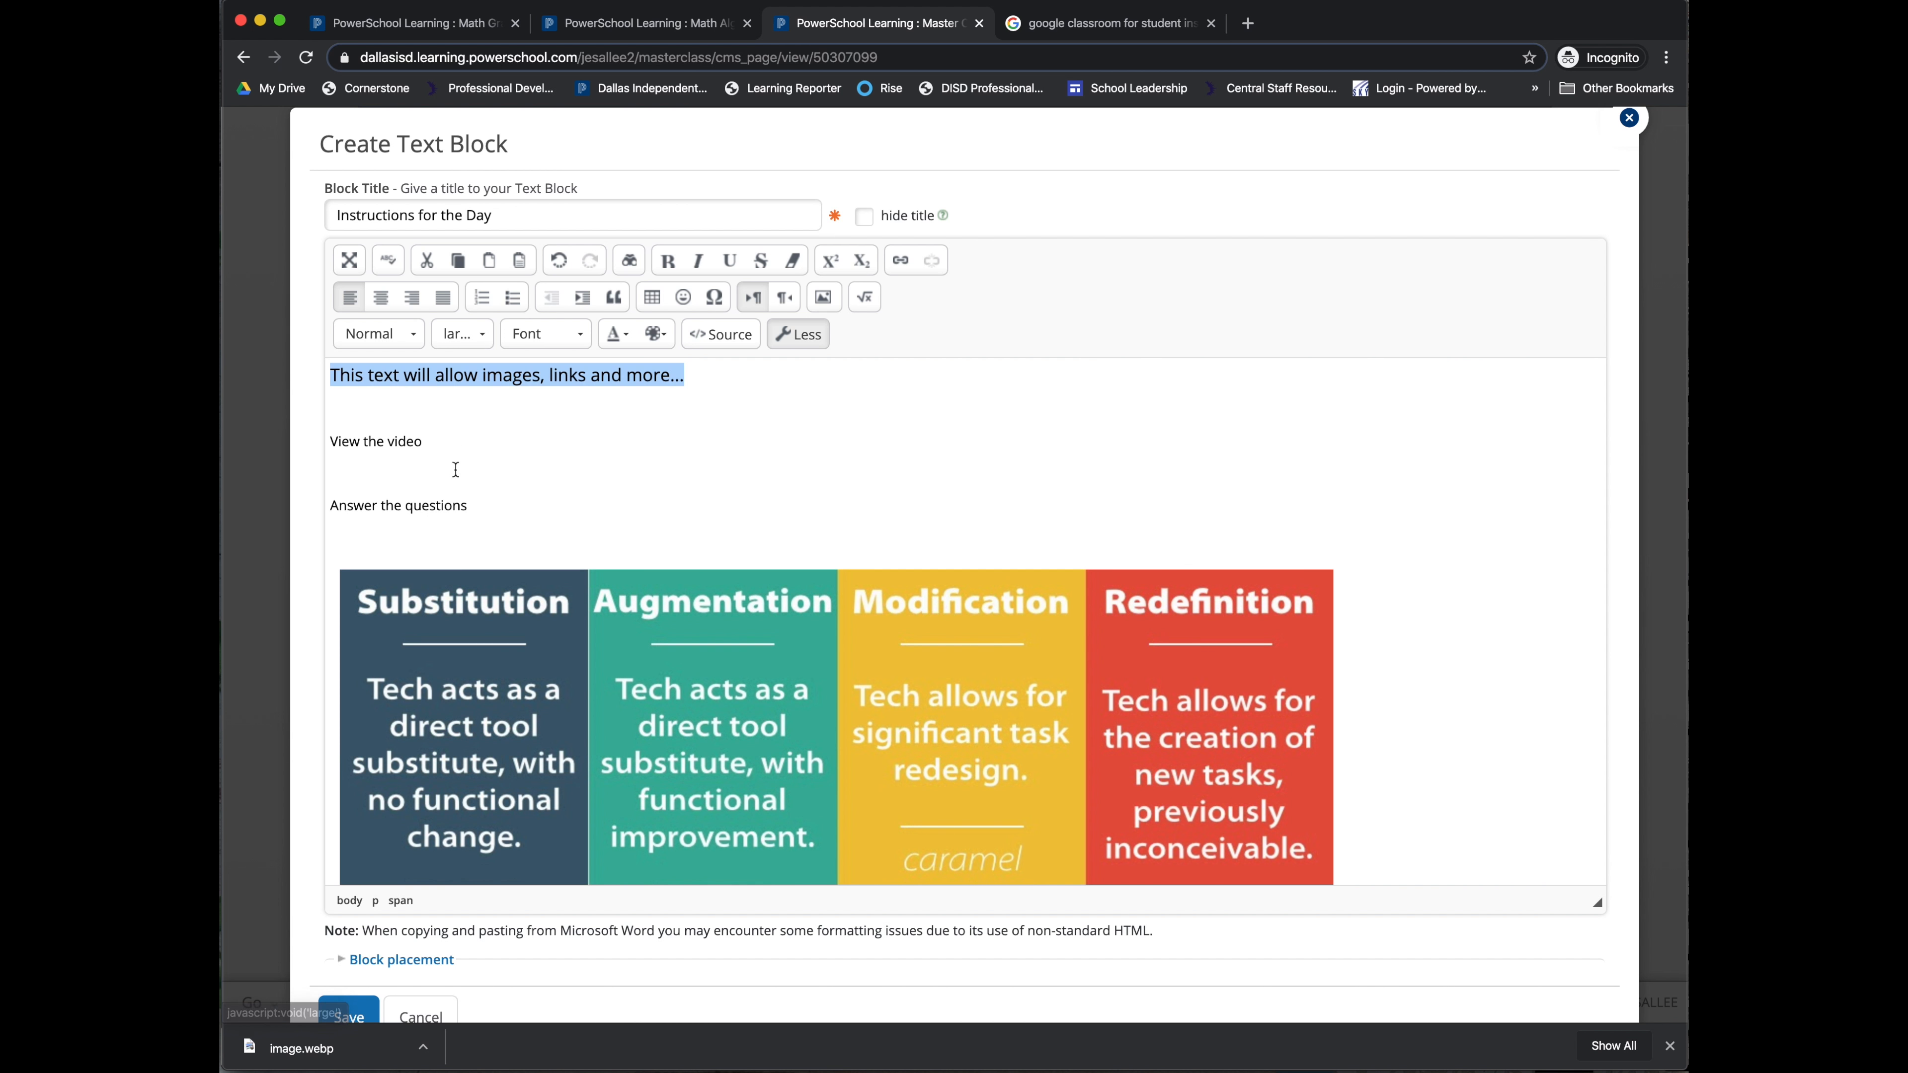
Step: Bold 'View the video' and underline 'Answer the questions'
{"action": "left_click_drag", "start_coordinate": [441, 443], "coordinate": [321, 441]}
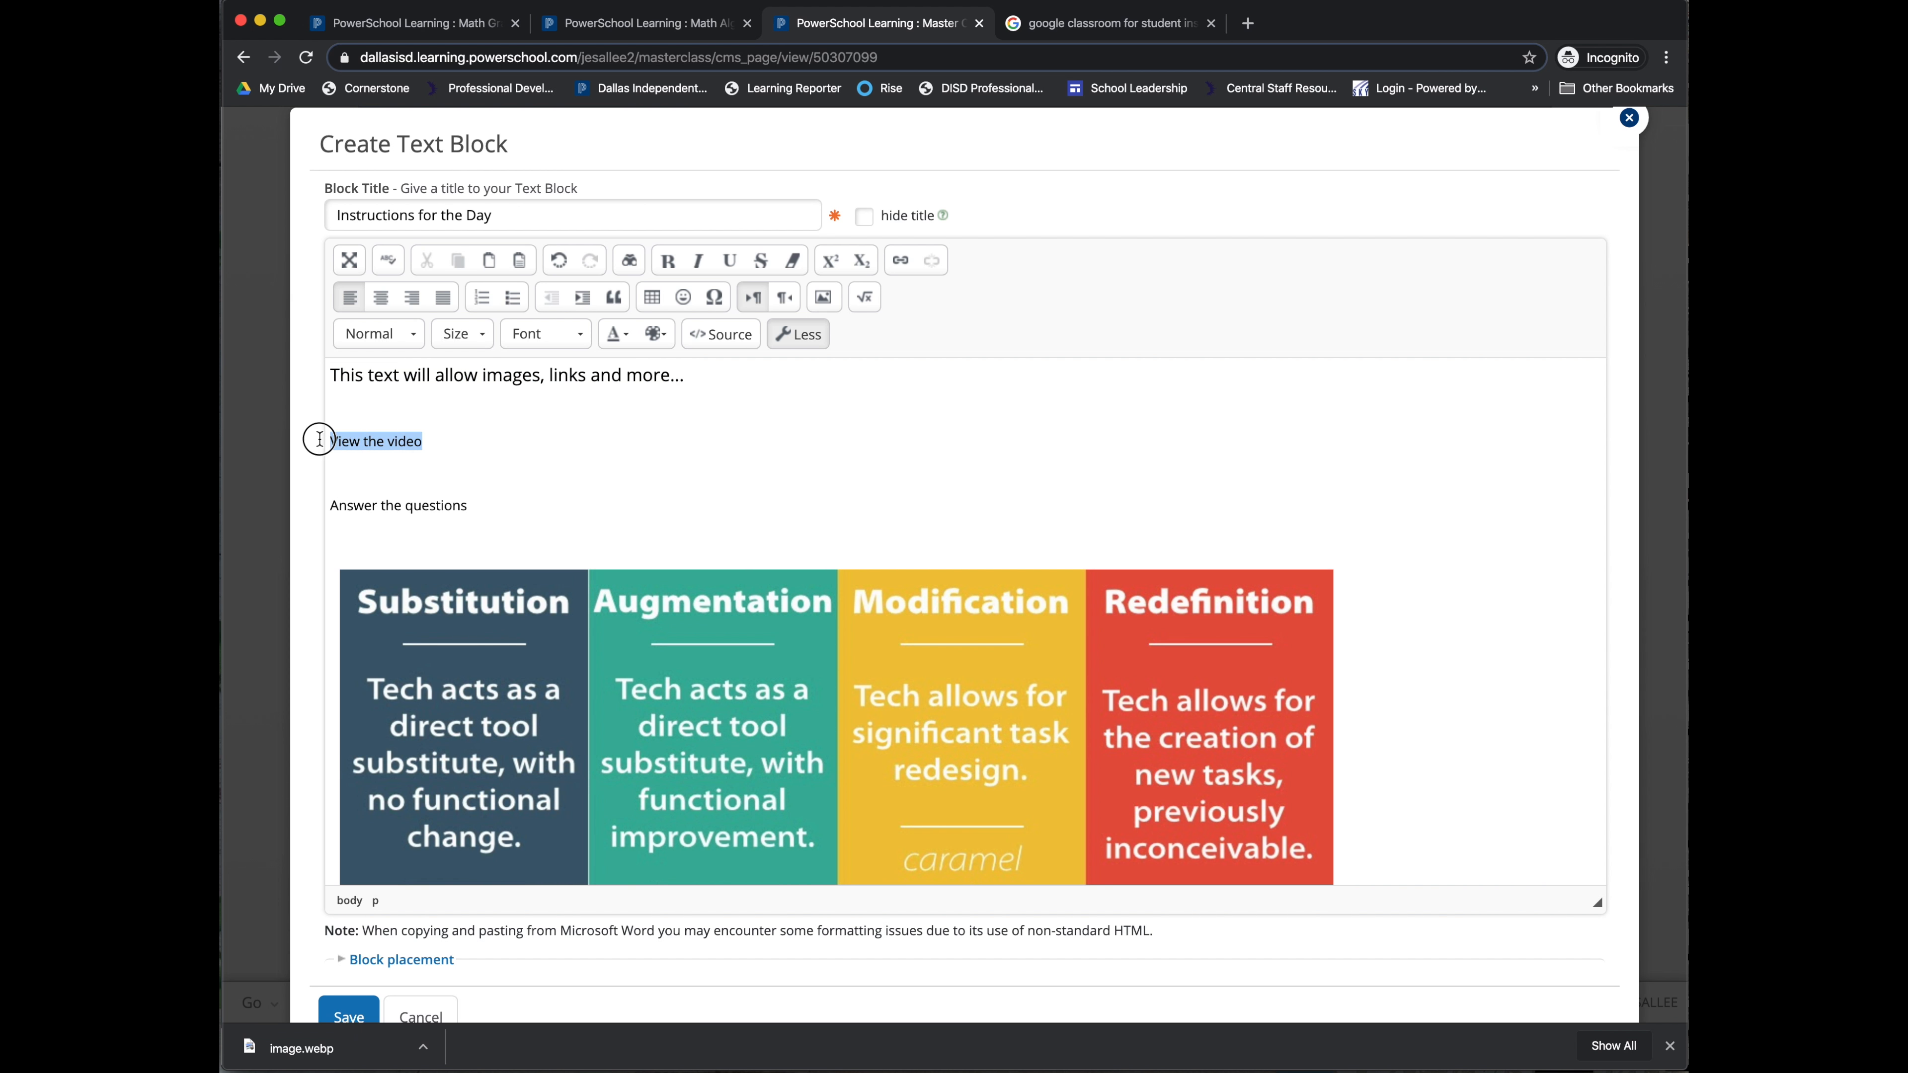
{"action": "left_click", "coordinate": [666, 260]}
{"action": "left_click_drag", "start_coordinate": [473, 503], "coordinate": [330, 505]}
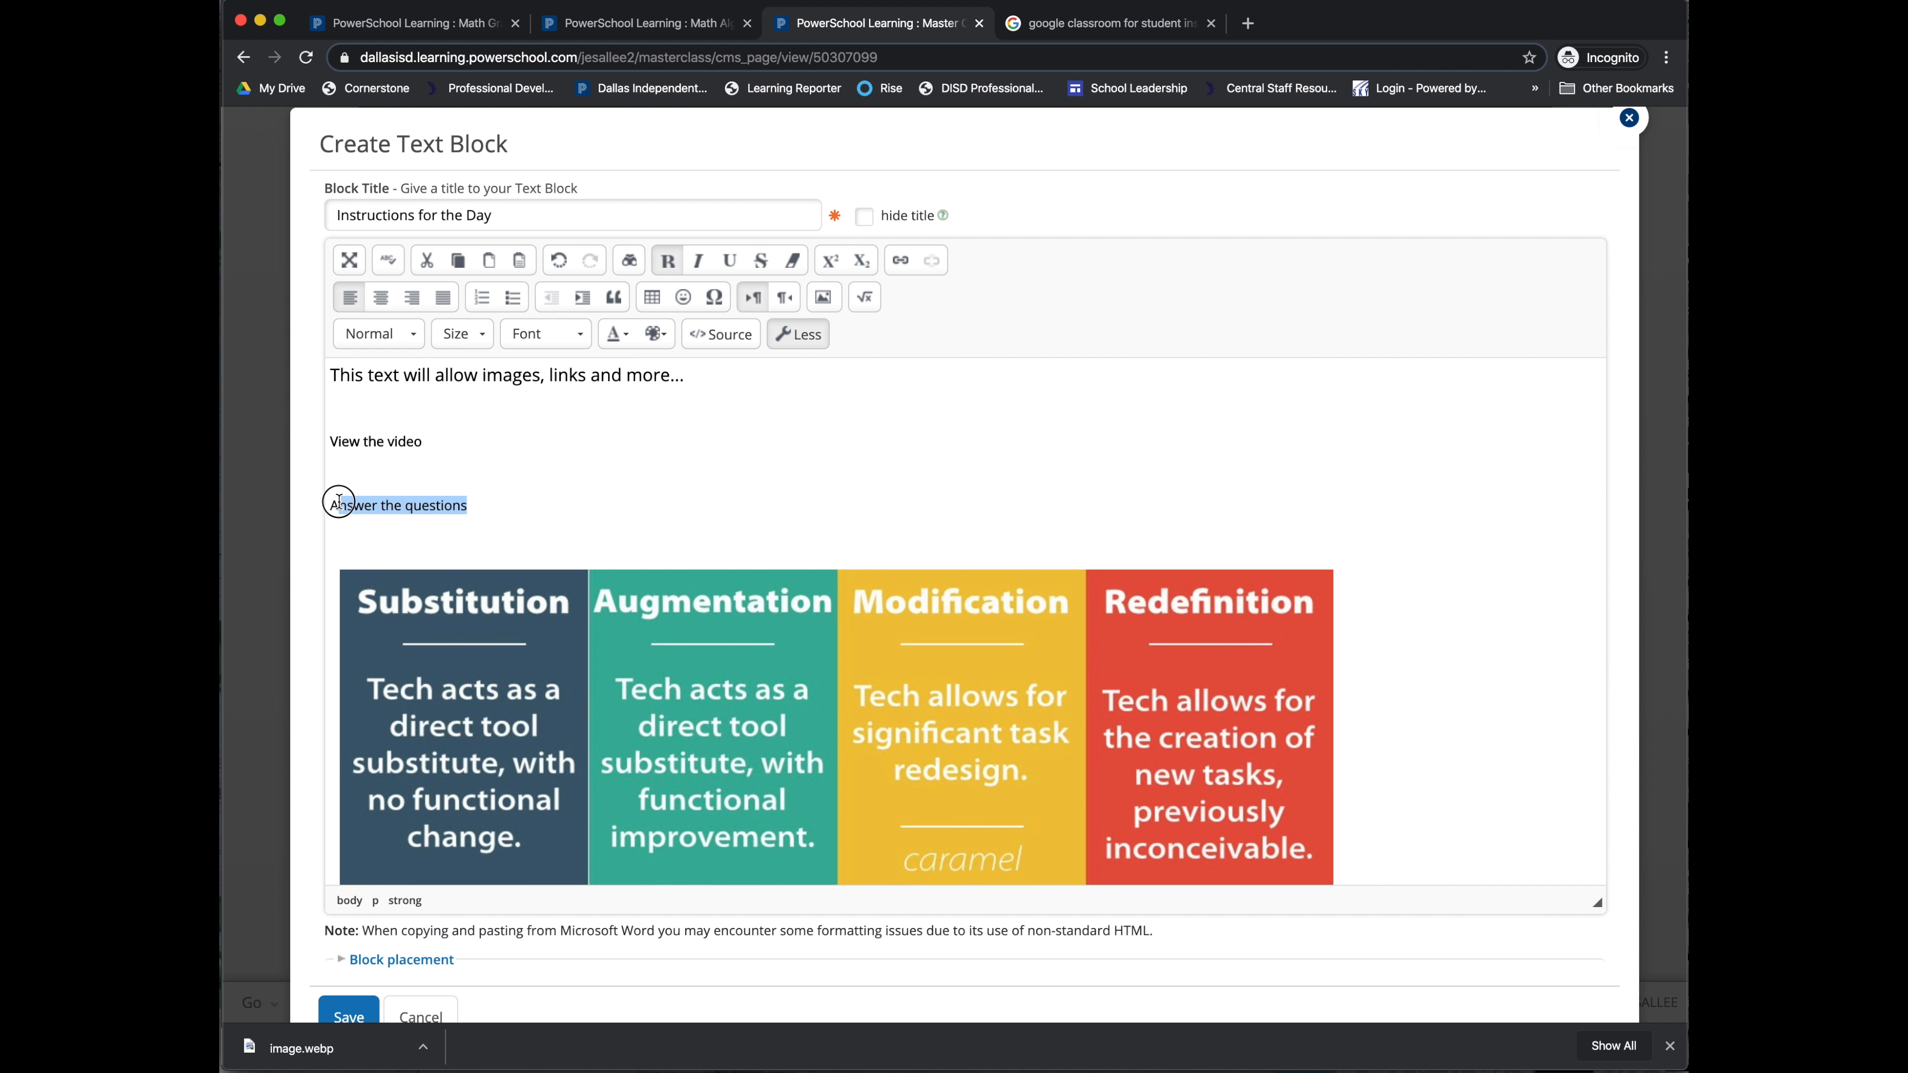
{"action": "left_click", "coordinate": [729, 261]}
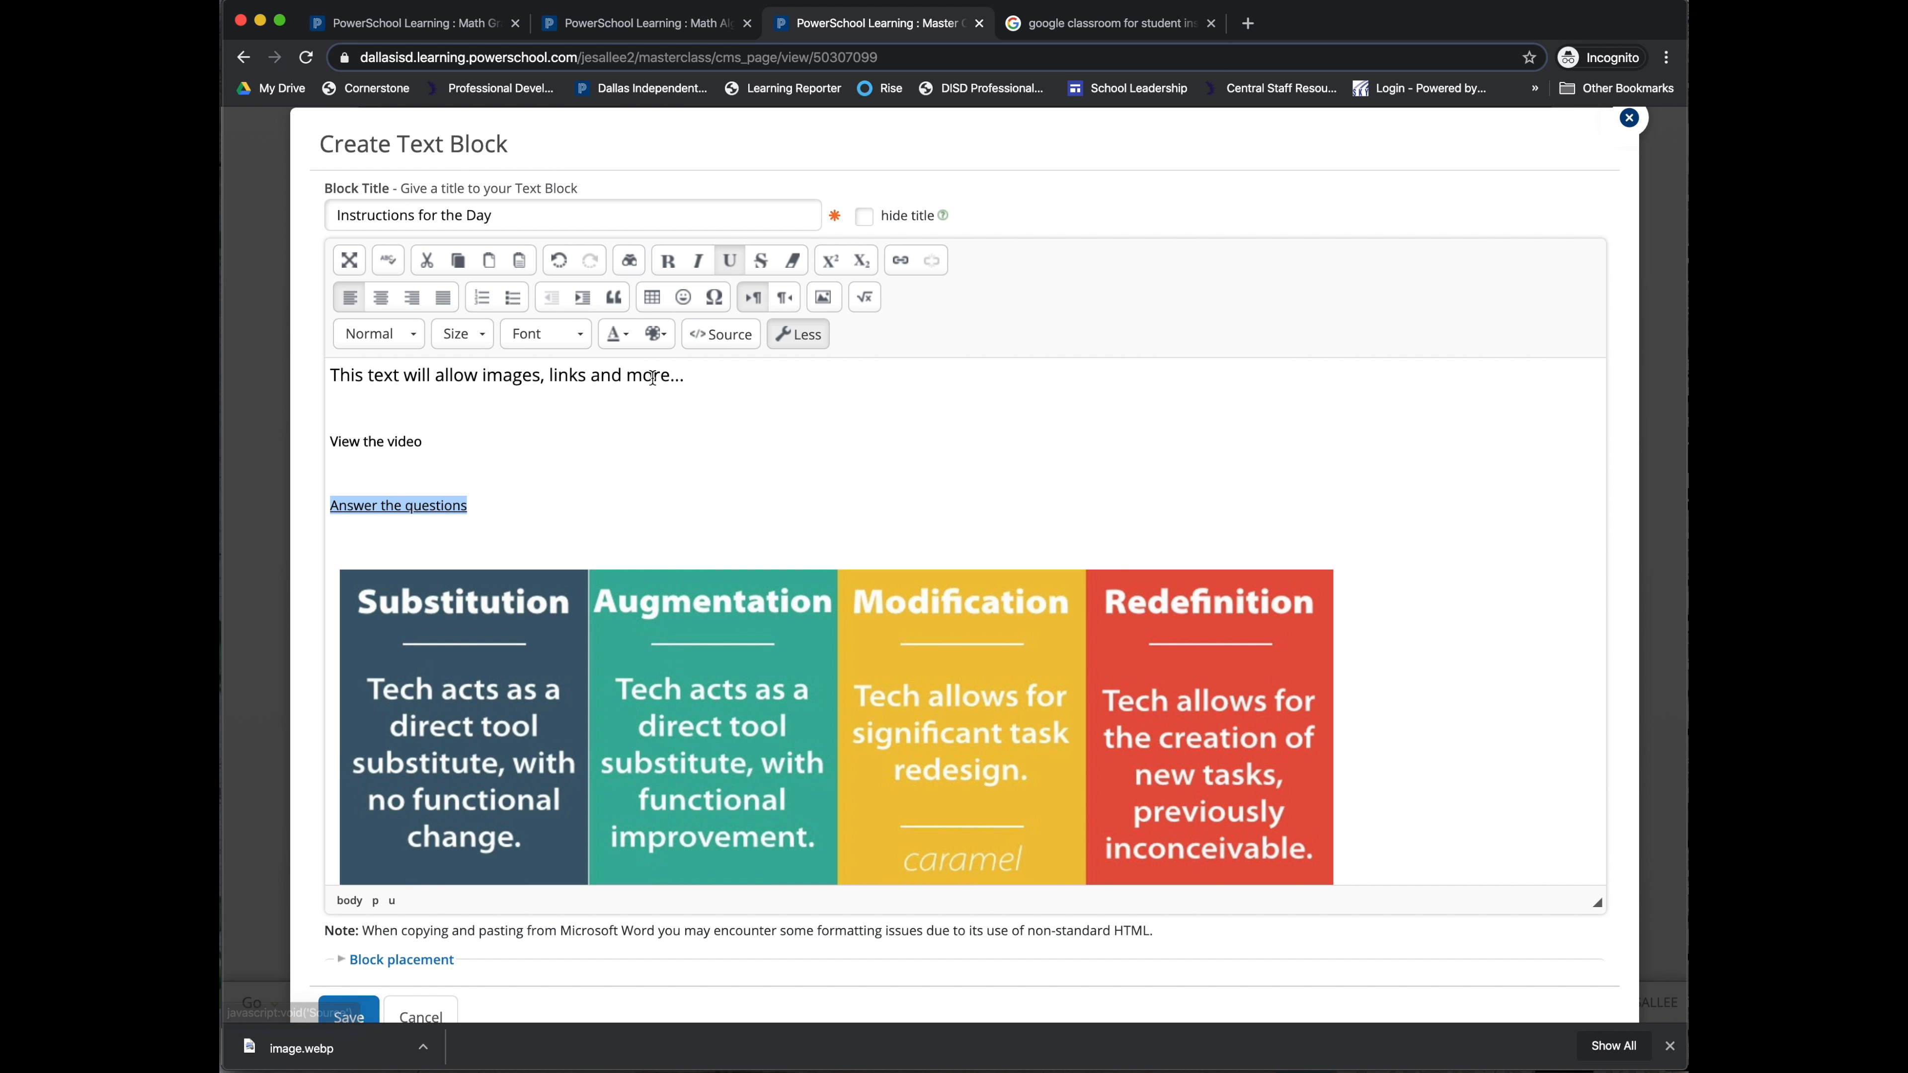
Step: Give 'Answer the questions' a teal background and white text colour
{"action": "left_click", "coordinate": [654, 334]}
{"action": "left_click", "coordinate": [725, 392]}
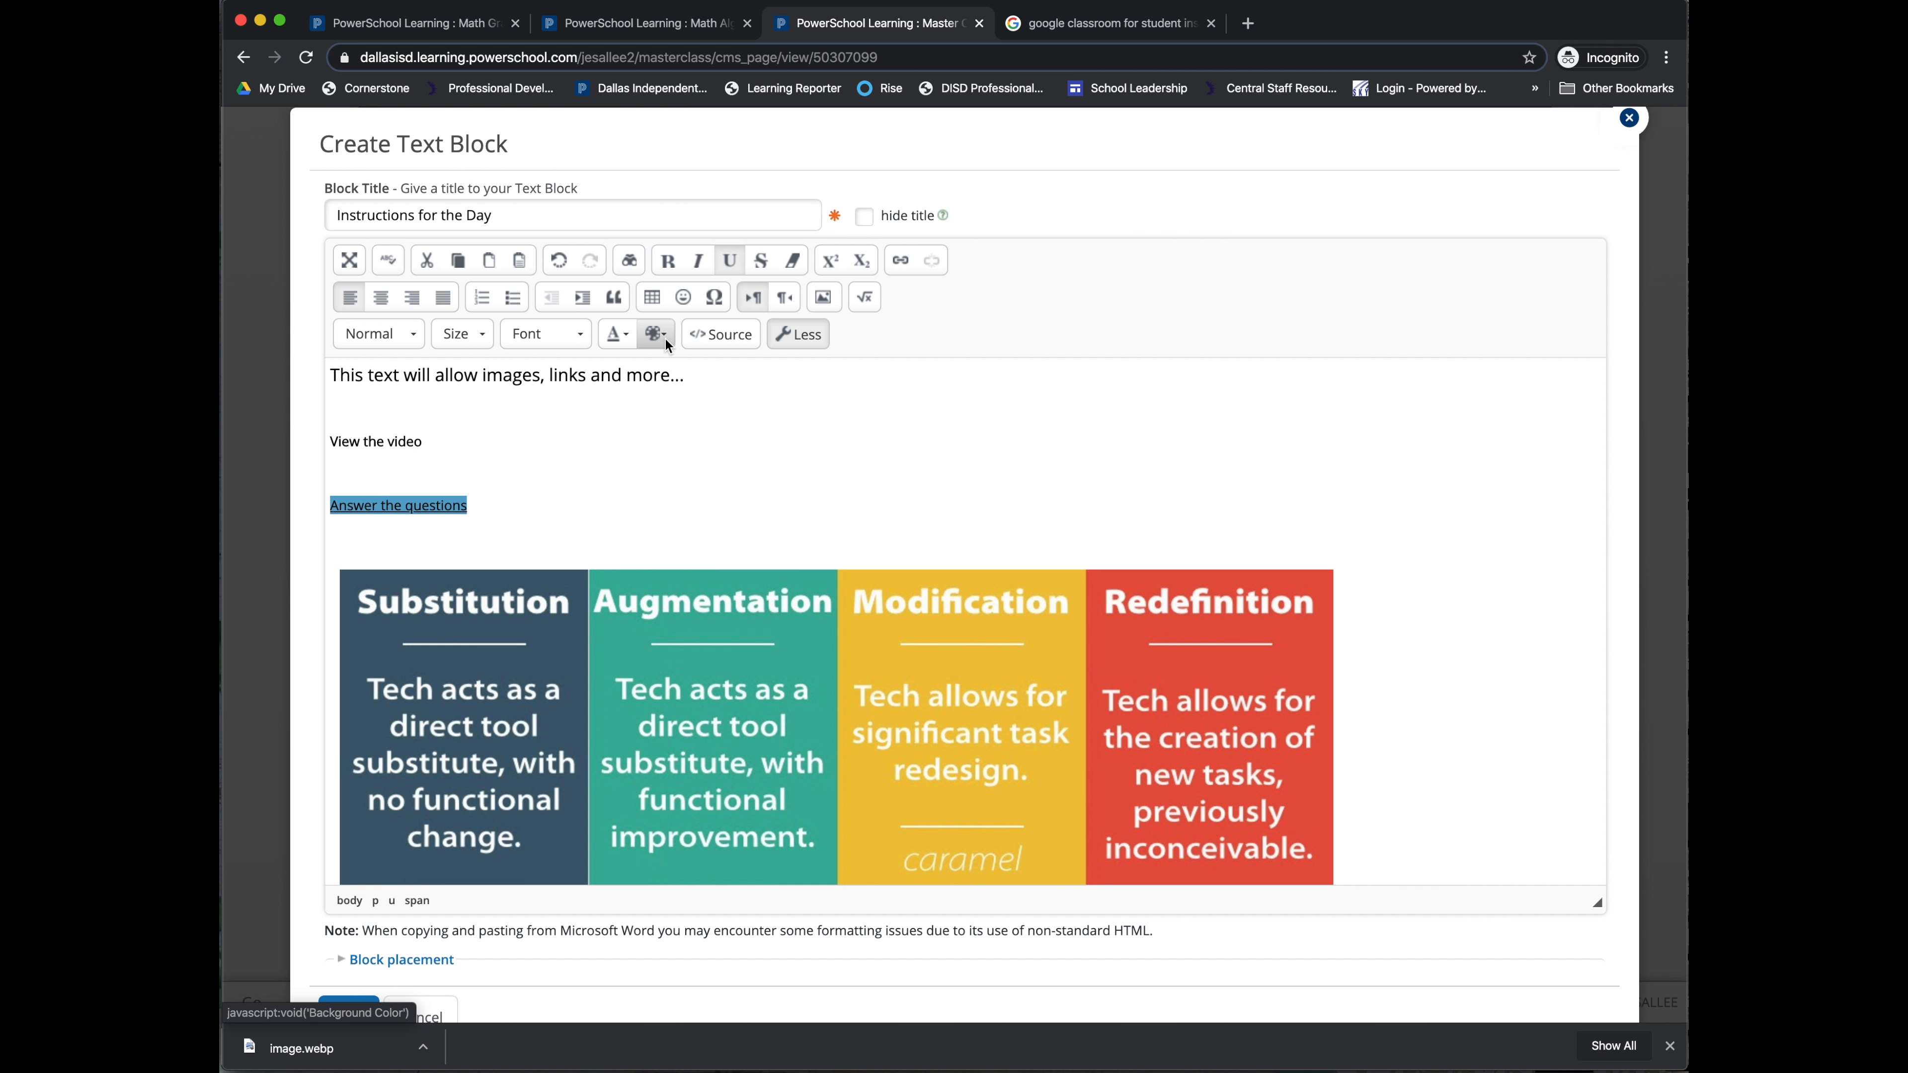
{"action": "left_click", "coordinate": [626, 340]}
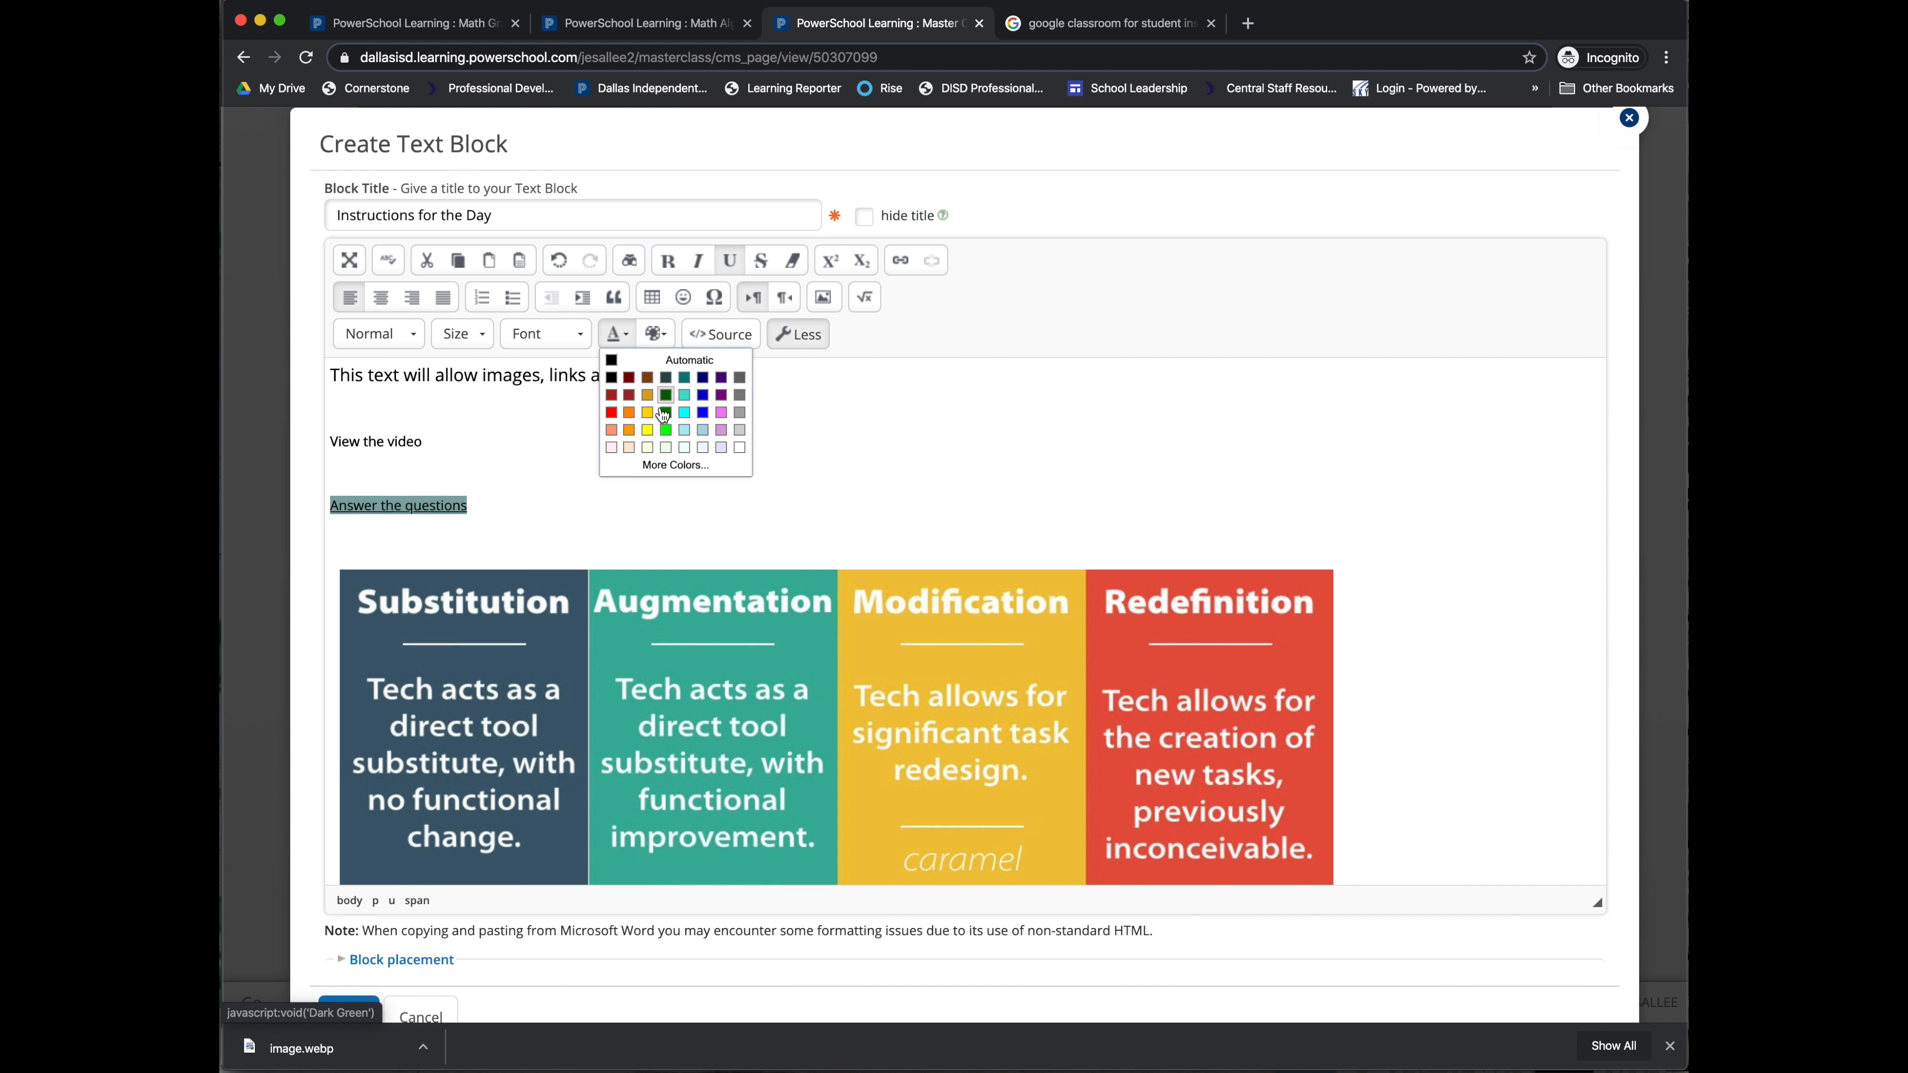
{"action": "left_click", "coordinate": [739, 447]}
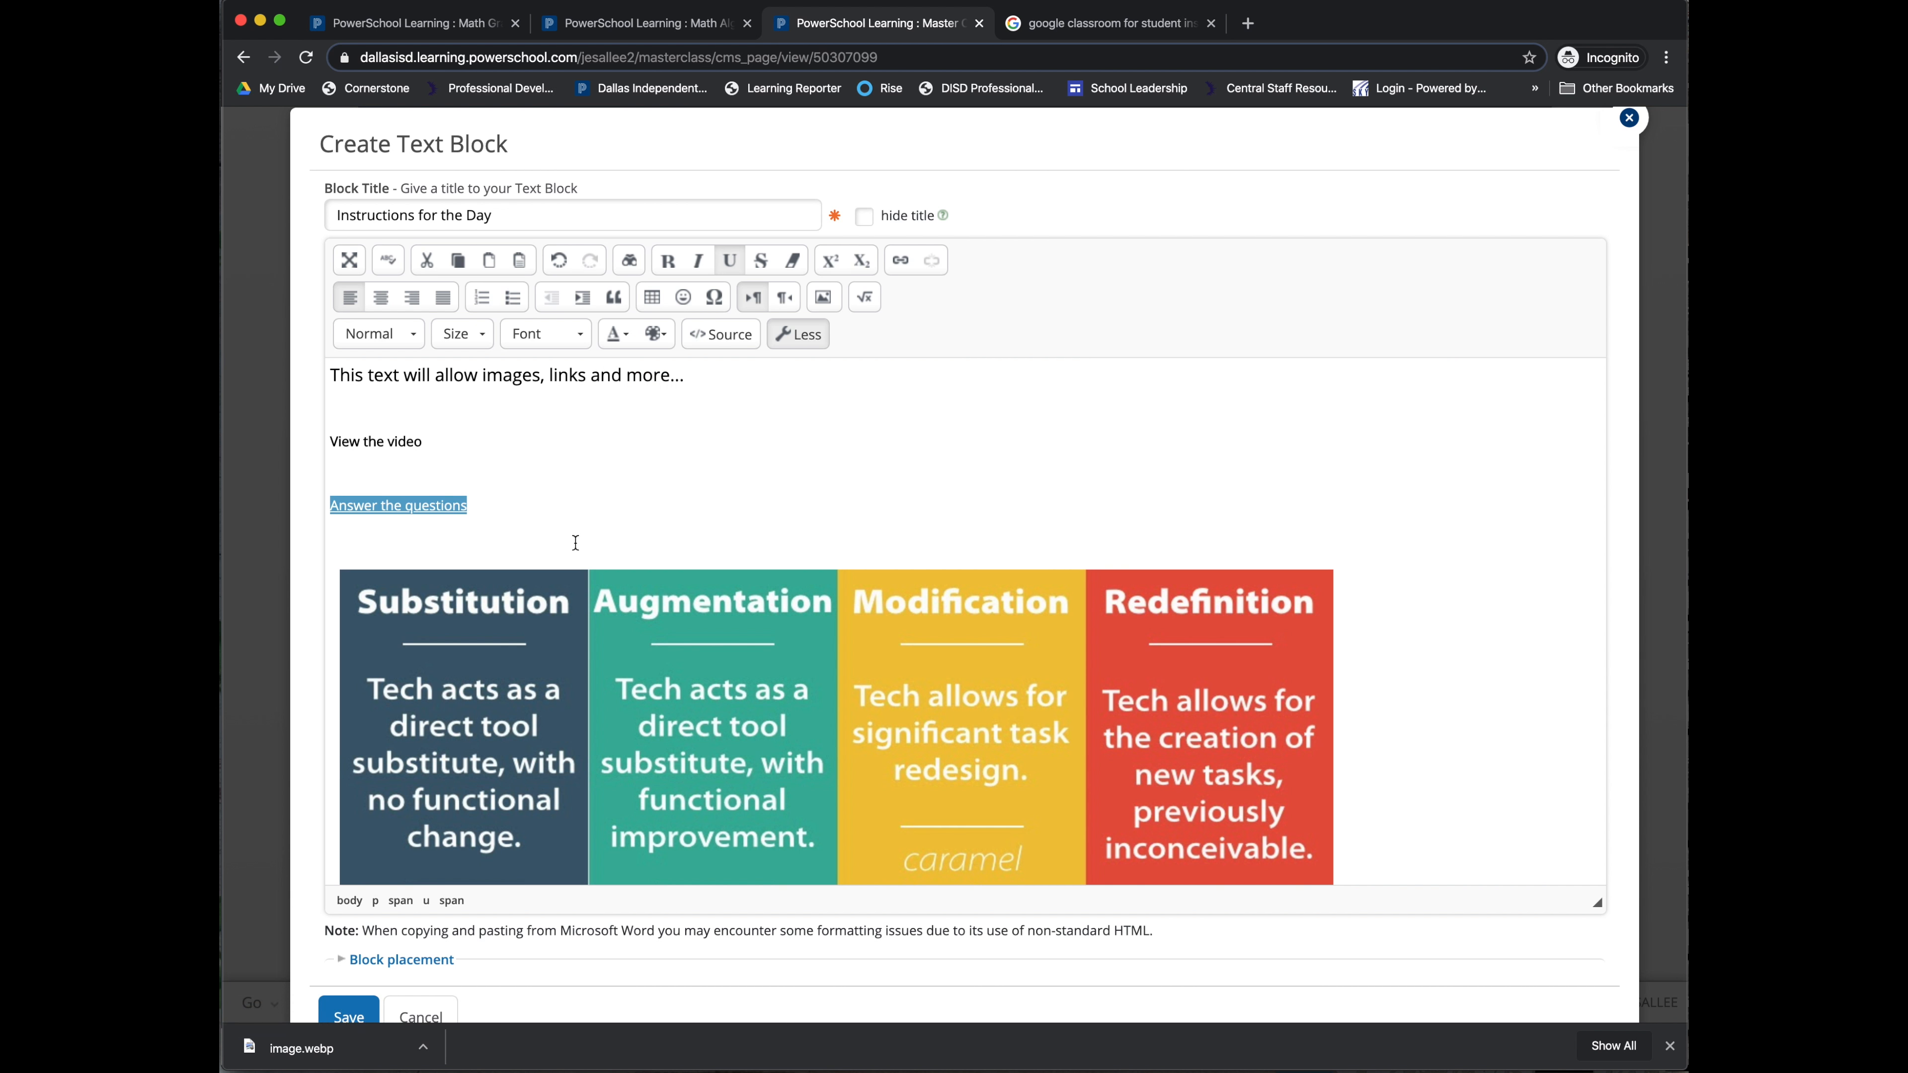
{"action": "left_click", "coordinate": [336, 520]}
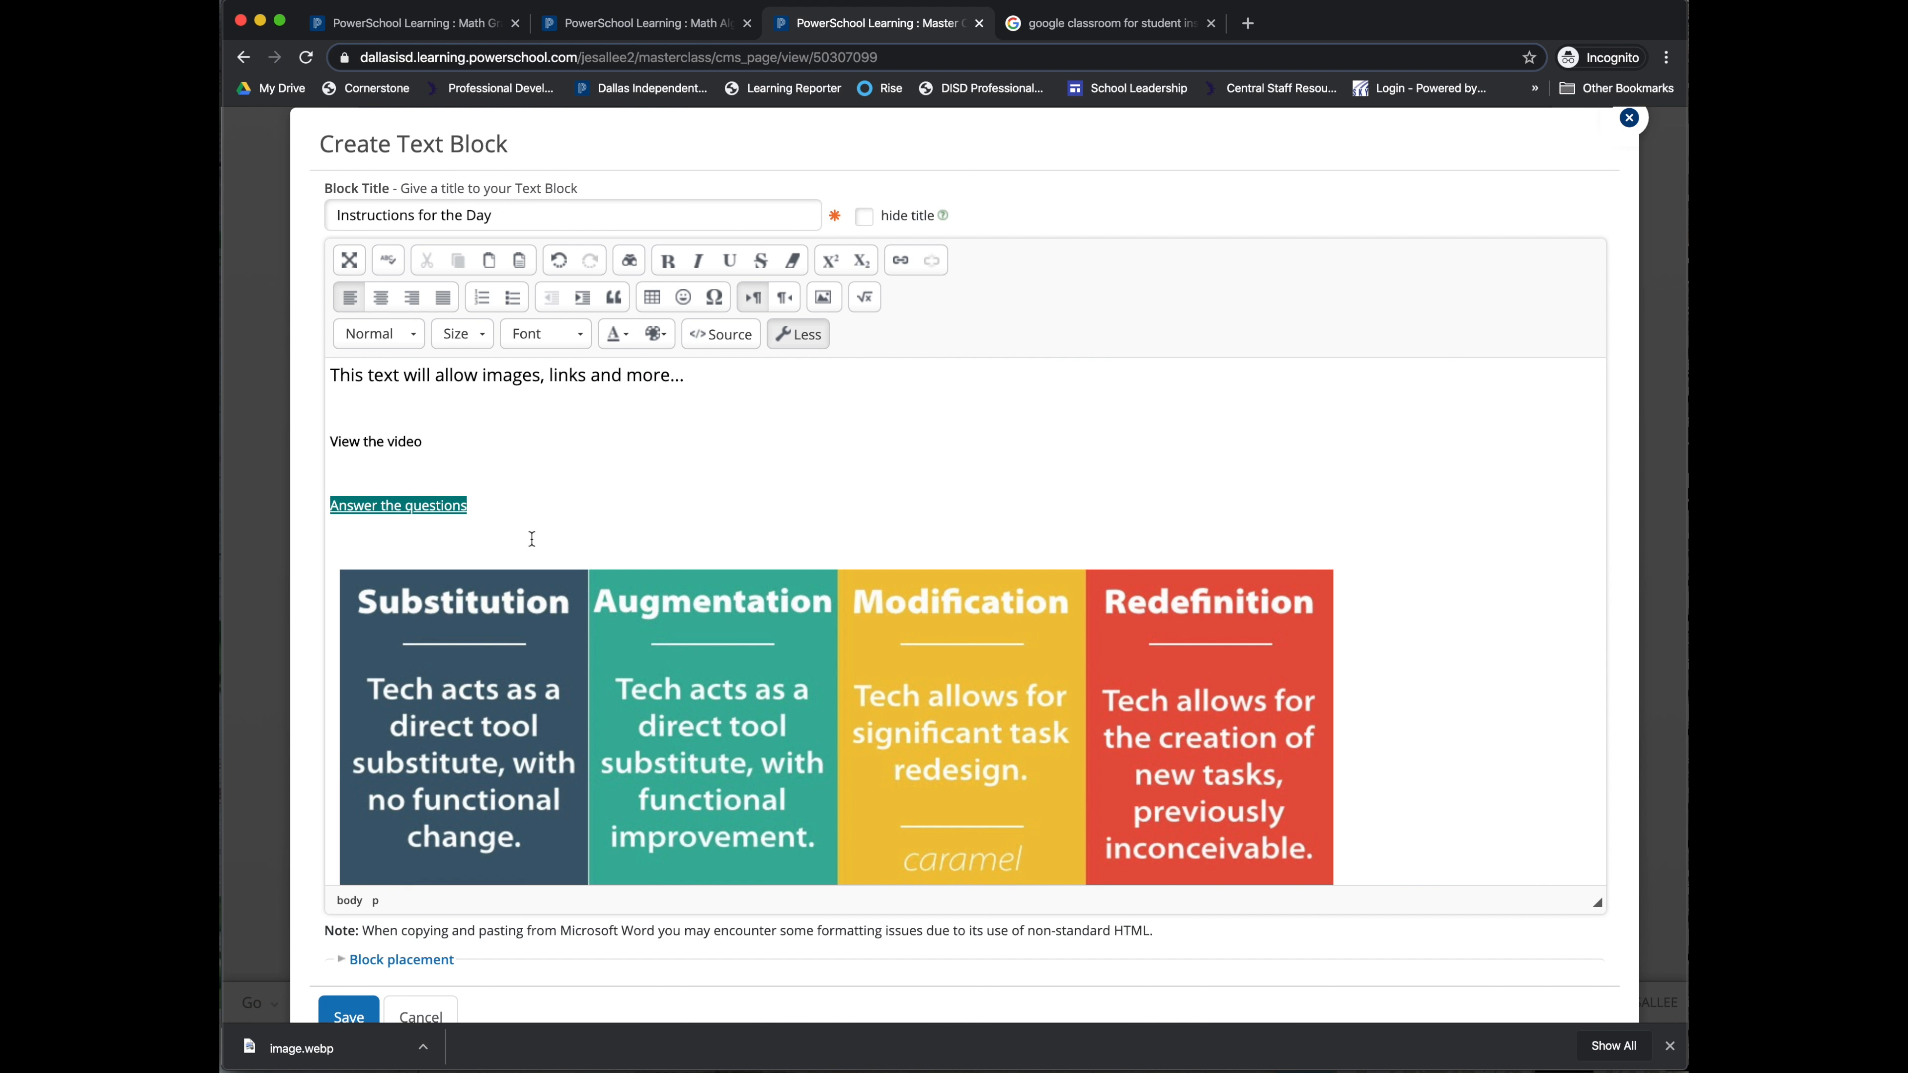
{"action": "scroll", "coordinate": [532, 539], "scroll_direction": "down", "scroll_amount": 5}
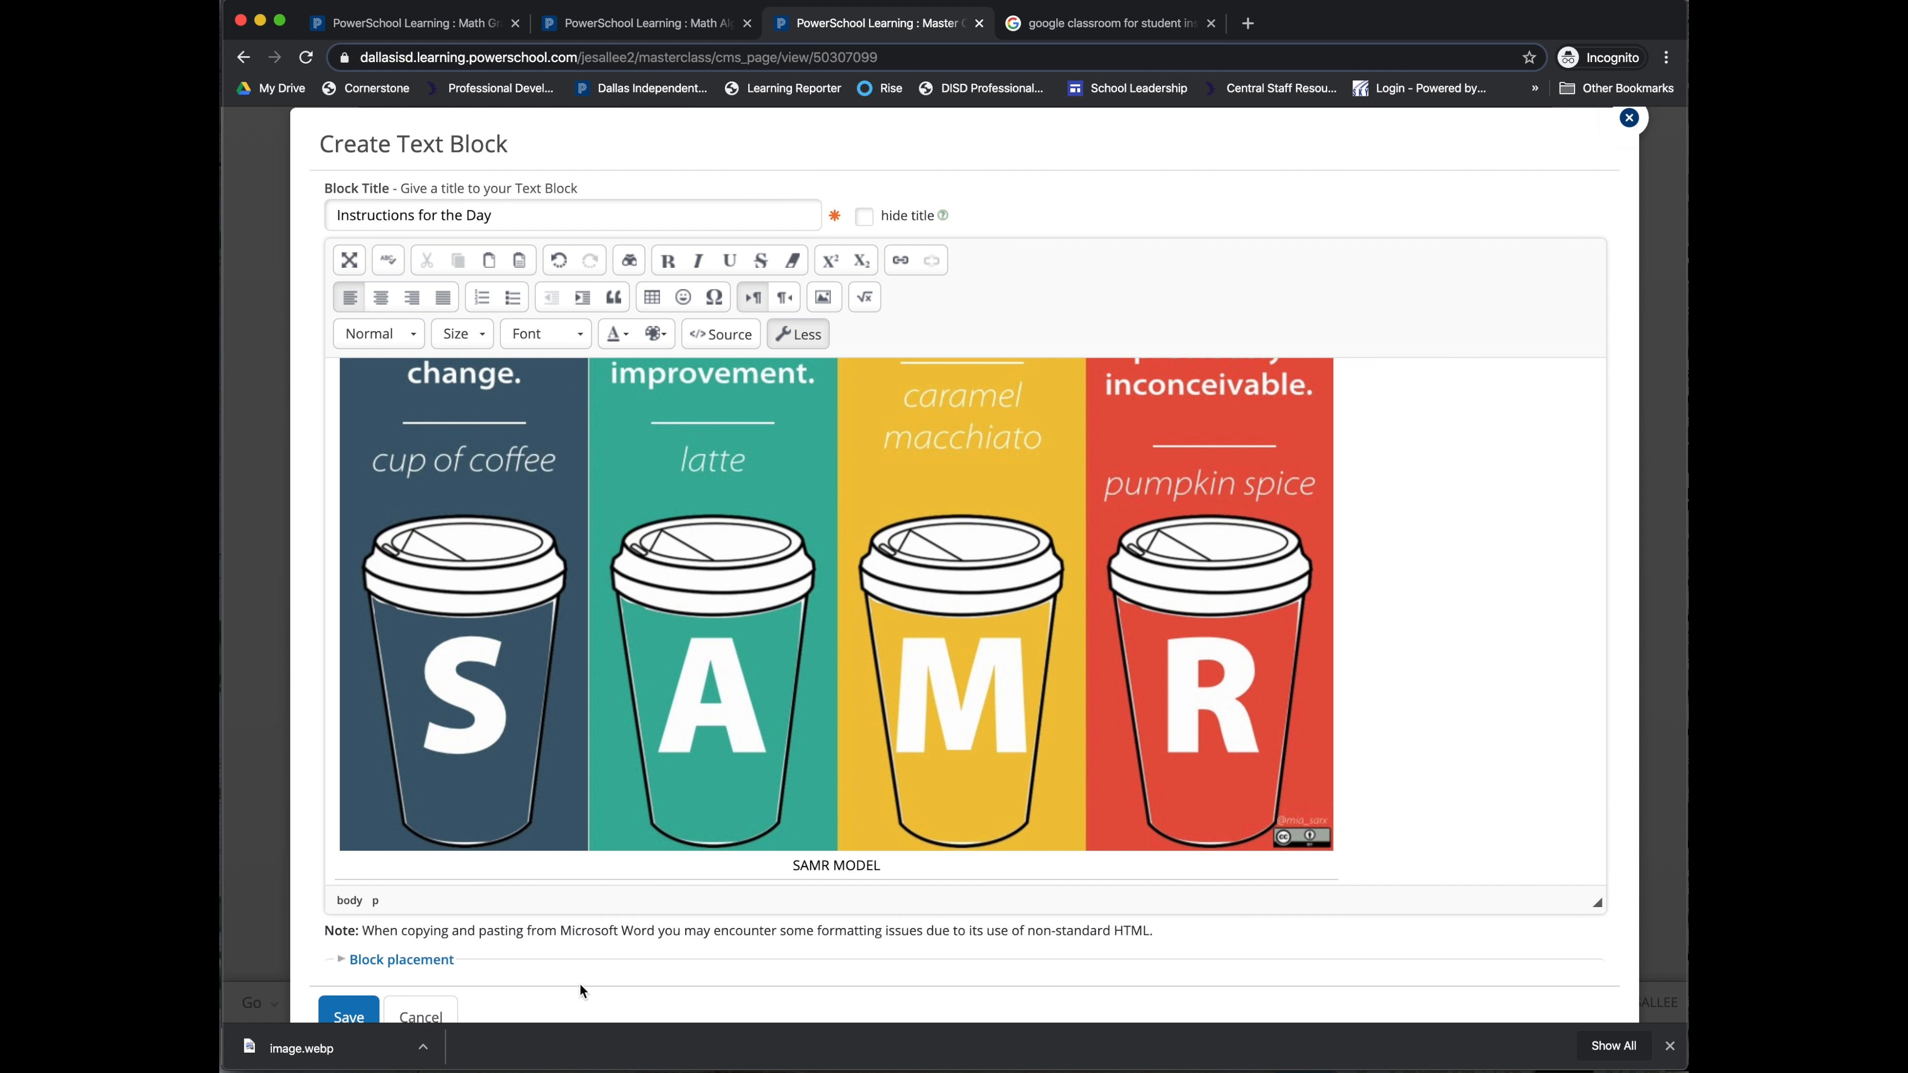
{"action": "scroll", "coordinate": [573, 960], "scroll_direction": "down", "scroll_amount": 1}
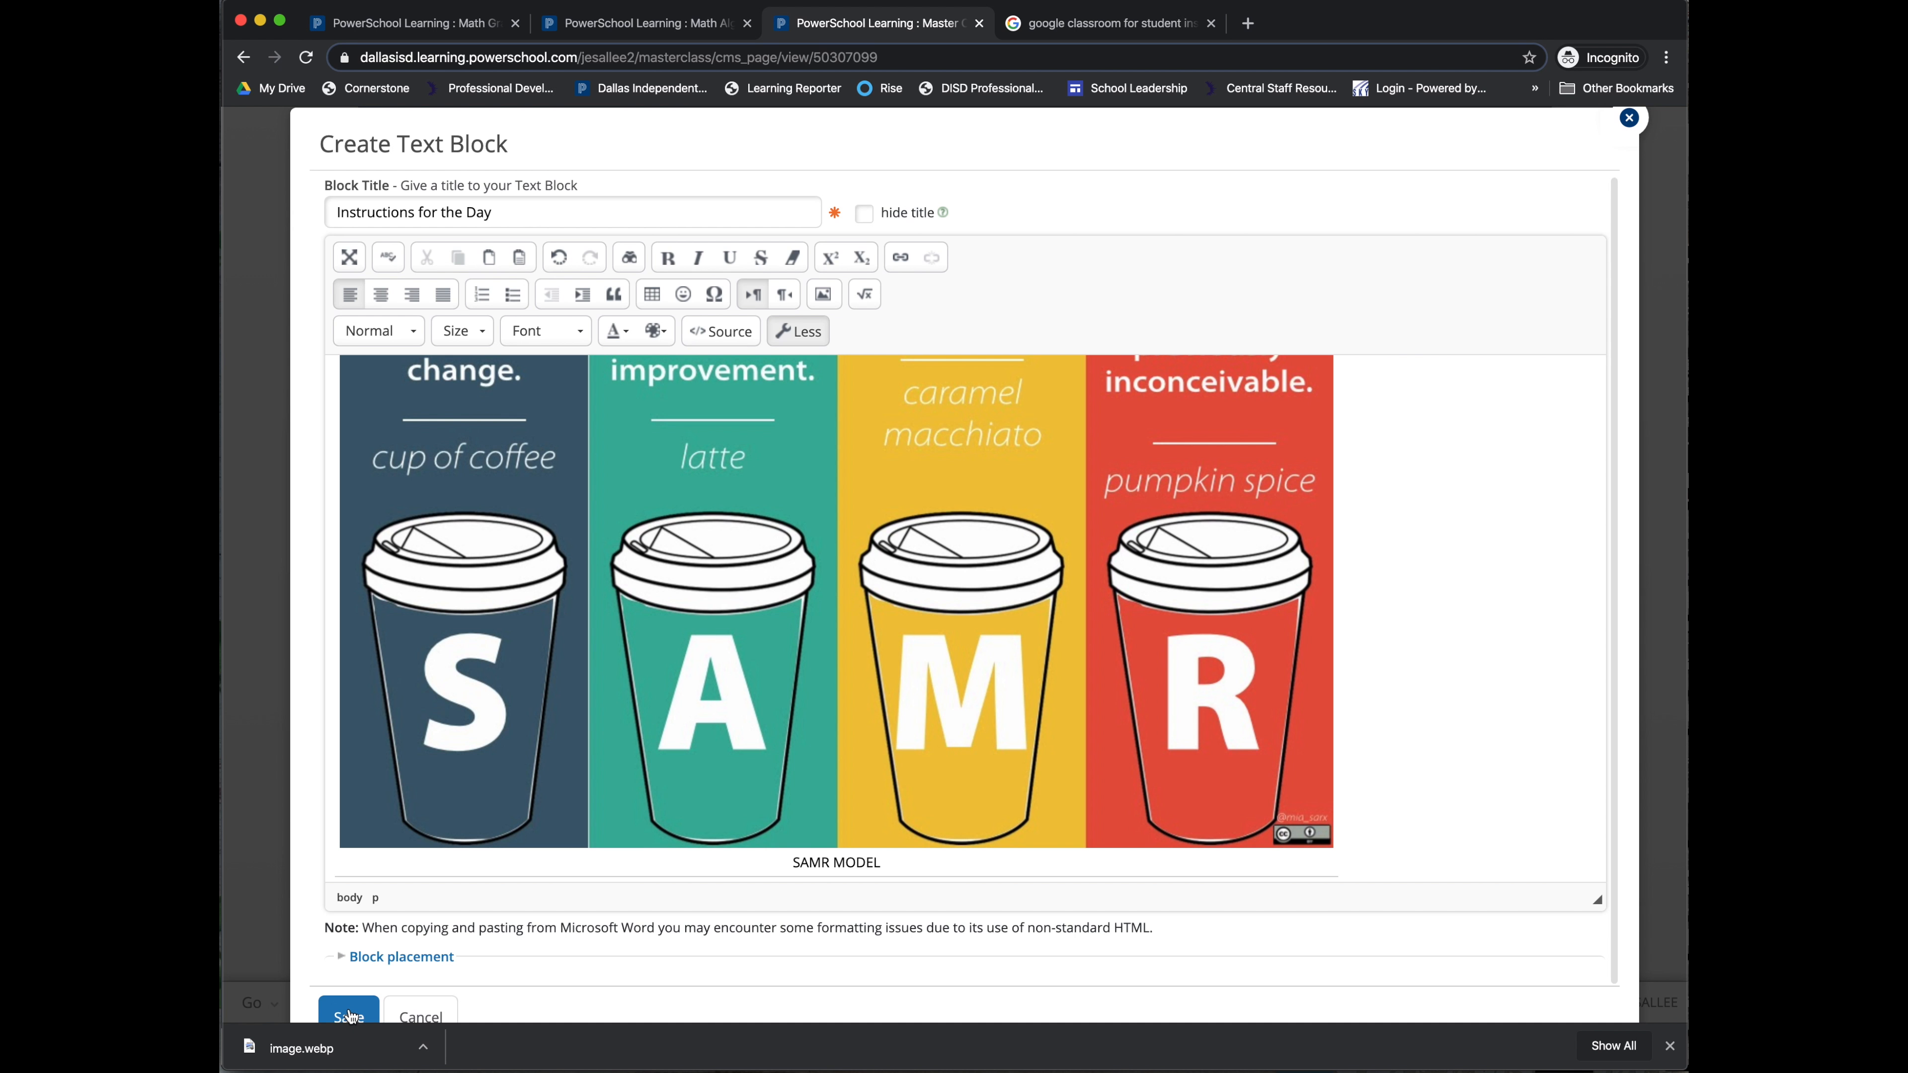
Step: Save the Instructions for the Day text block, then start adding another content block
{"action": "left_click", "coordinate": [1668, 1045]}
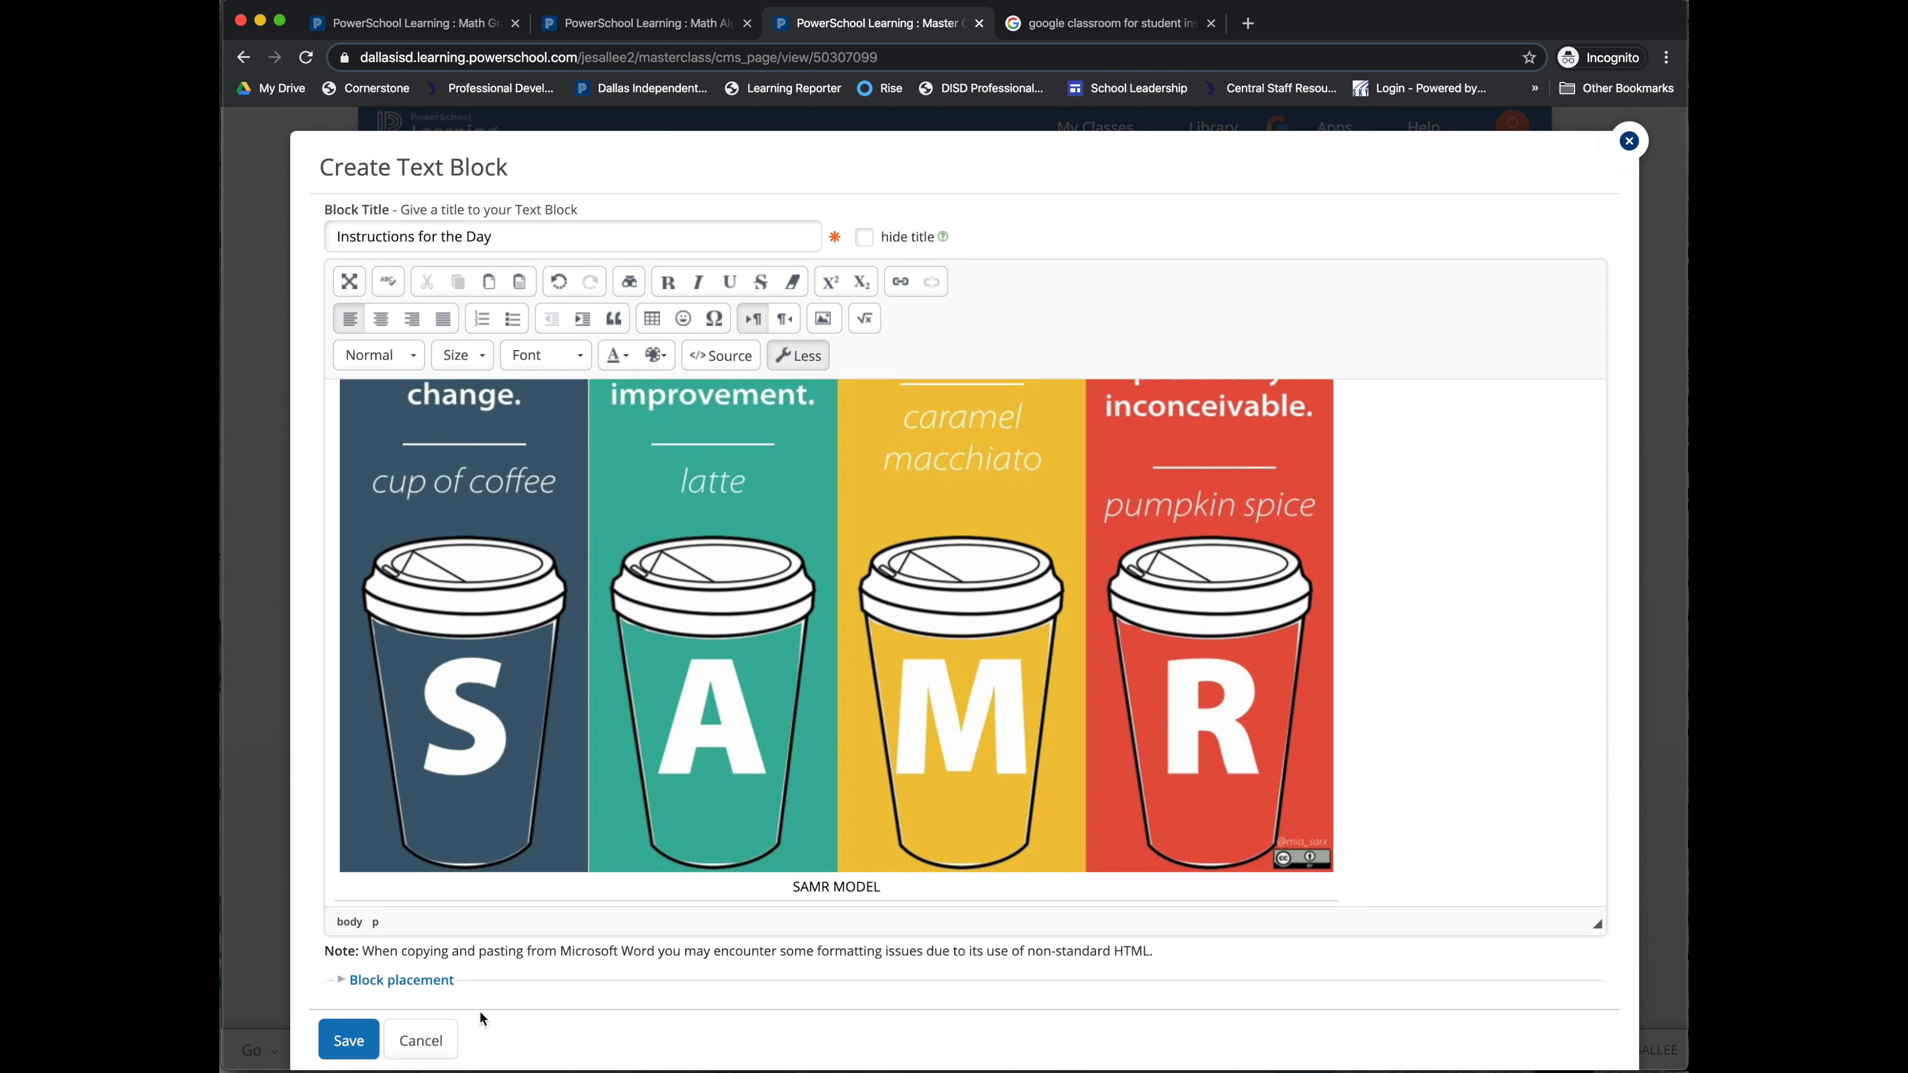
{"action": "left_click", "coordinate": [342, 1040]}
{"action": "scroll", "coordinate": [1052, 646], "scroll_direction": "down", "scroll_amount": 4}
{"action": "scroll", "coordinate": [1210, 667], "scroll_direction": "up", "scroll_amount": 5}
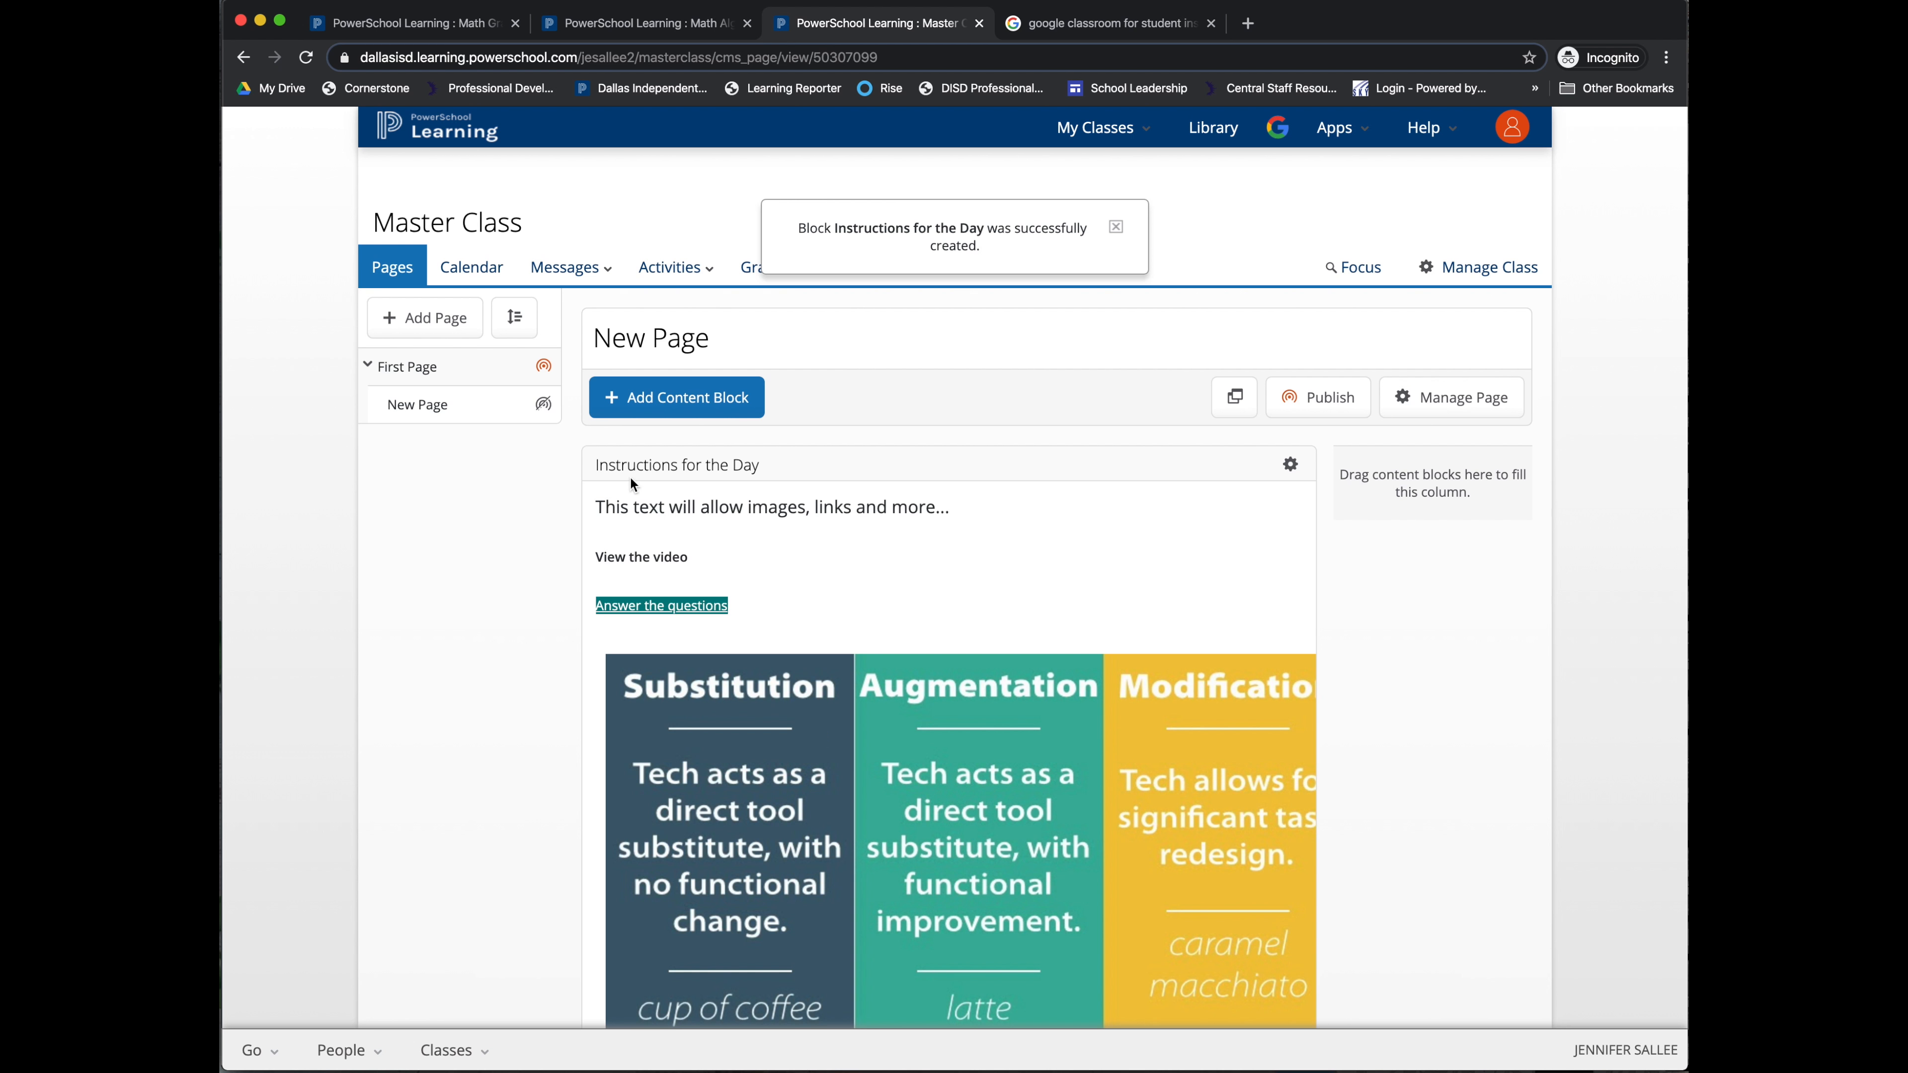
{"action": "left_click", "coordinate": [1115, 227]}
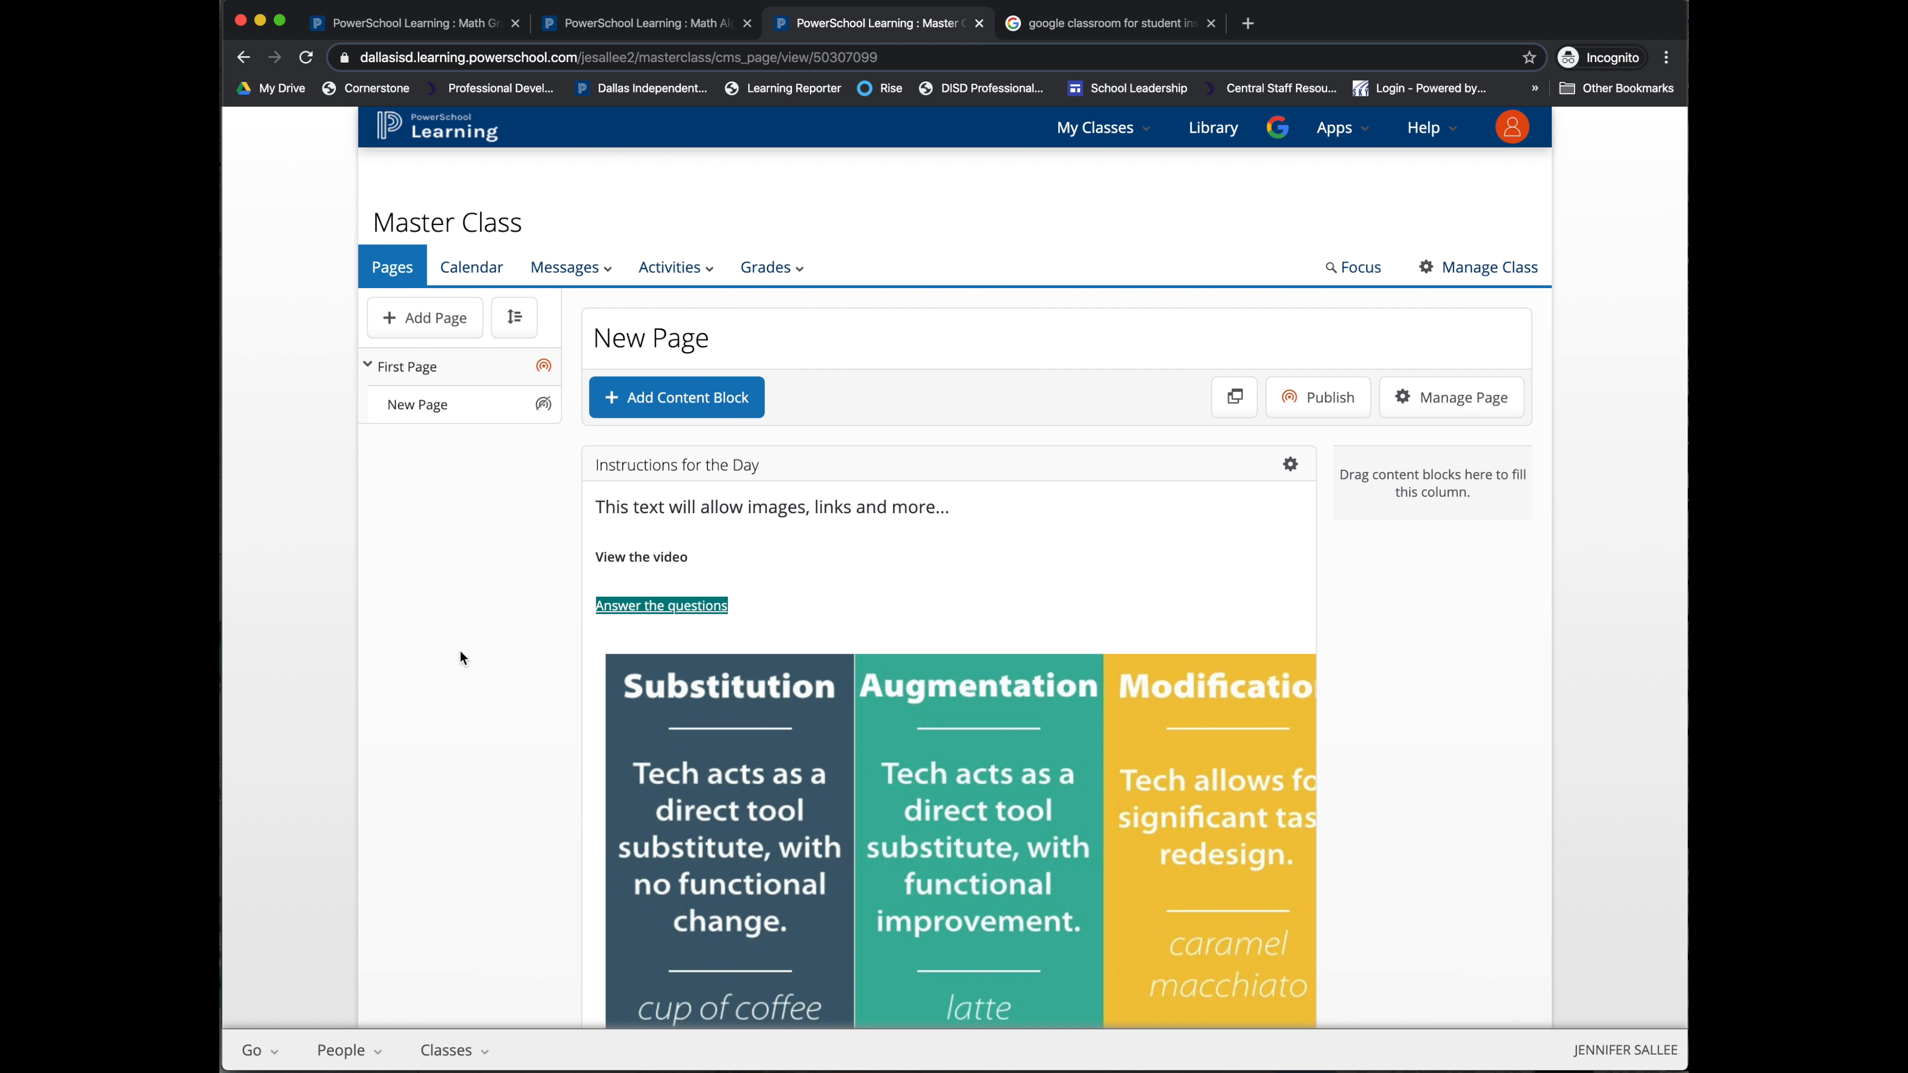
{"action": "left_click", "coordinate": [724, 397]}
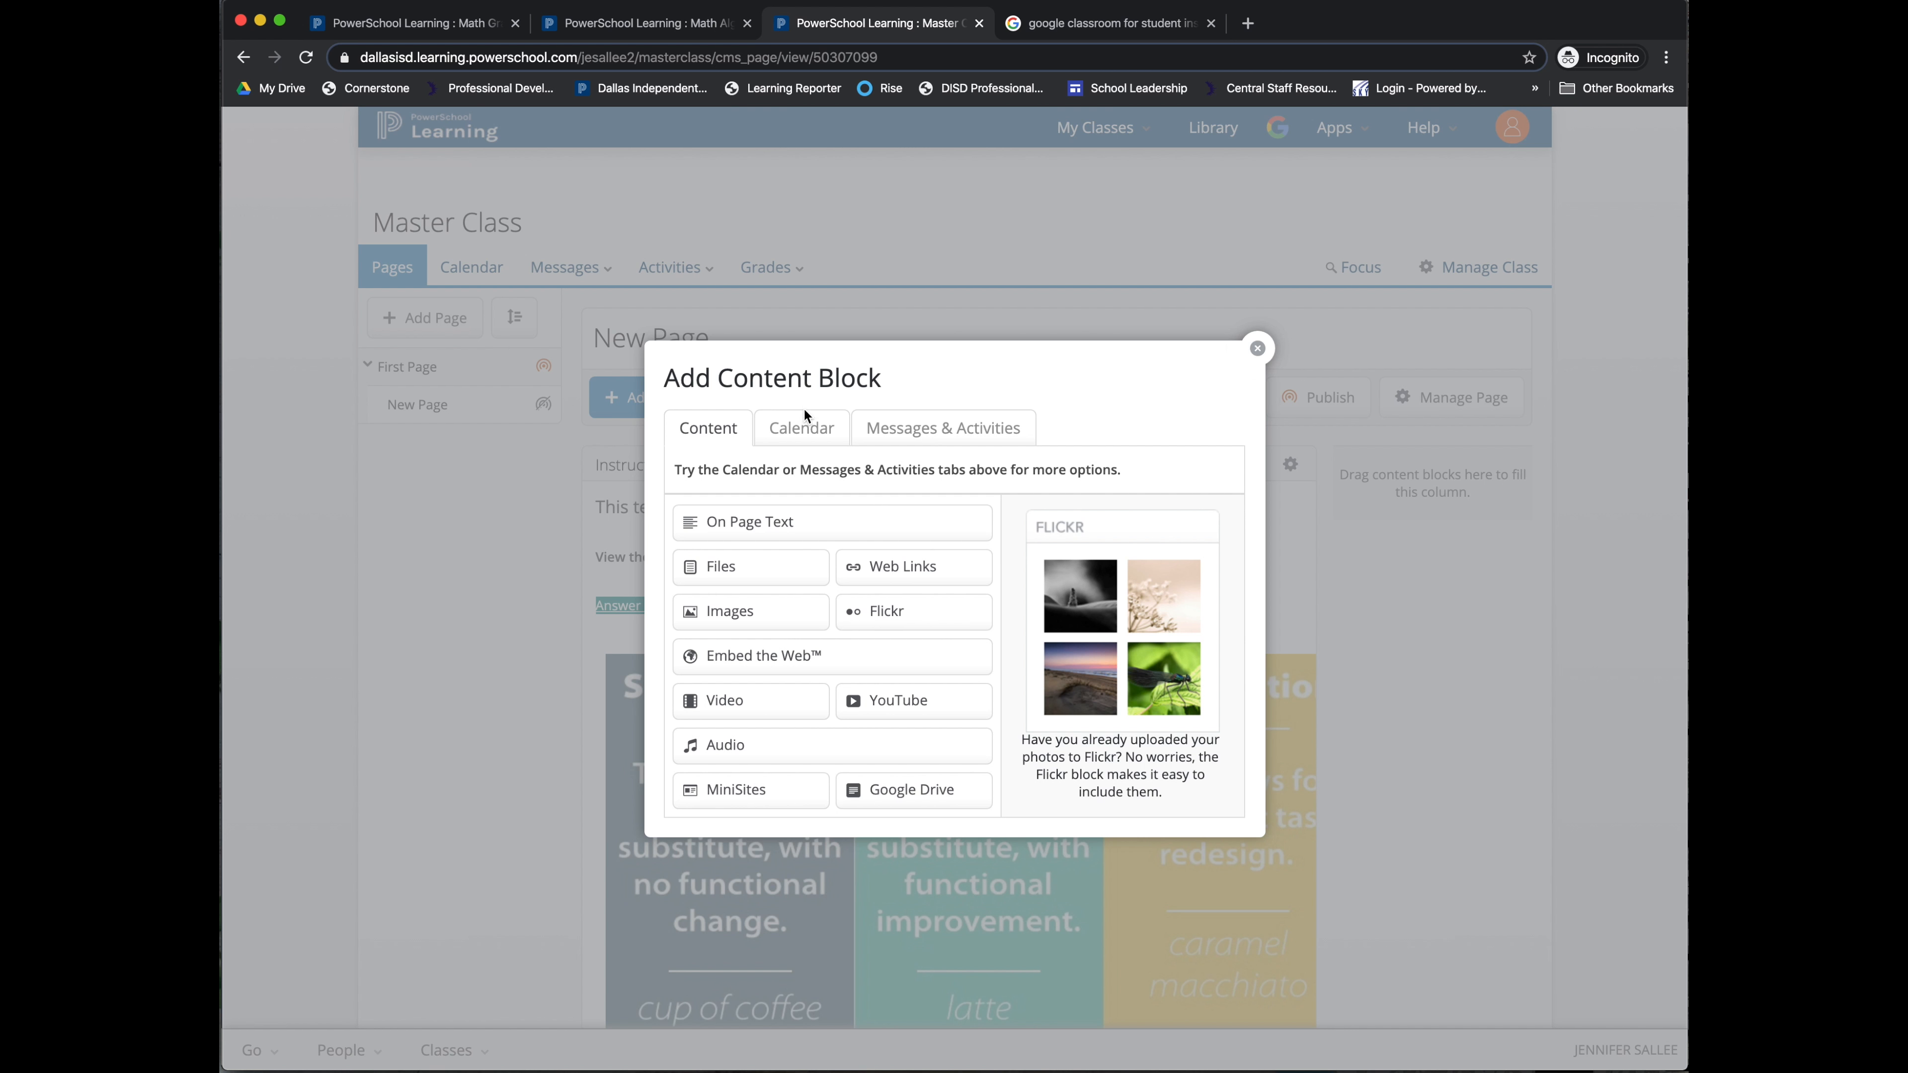
Step: Add a Mini Calendar block placed at the top of column 2
{"action": "left_click", "coordinate": [803, 428]}
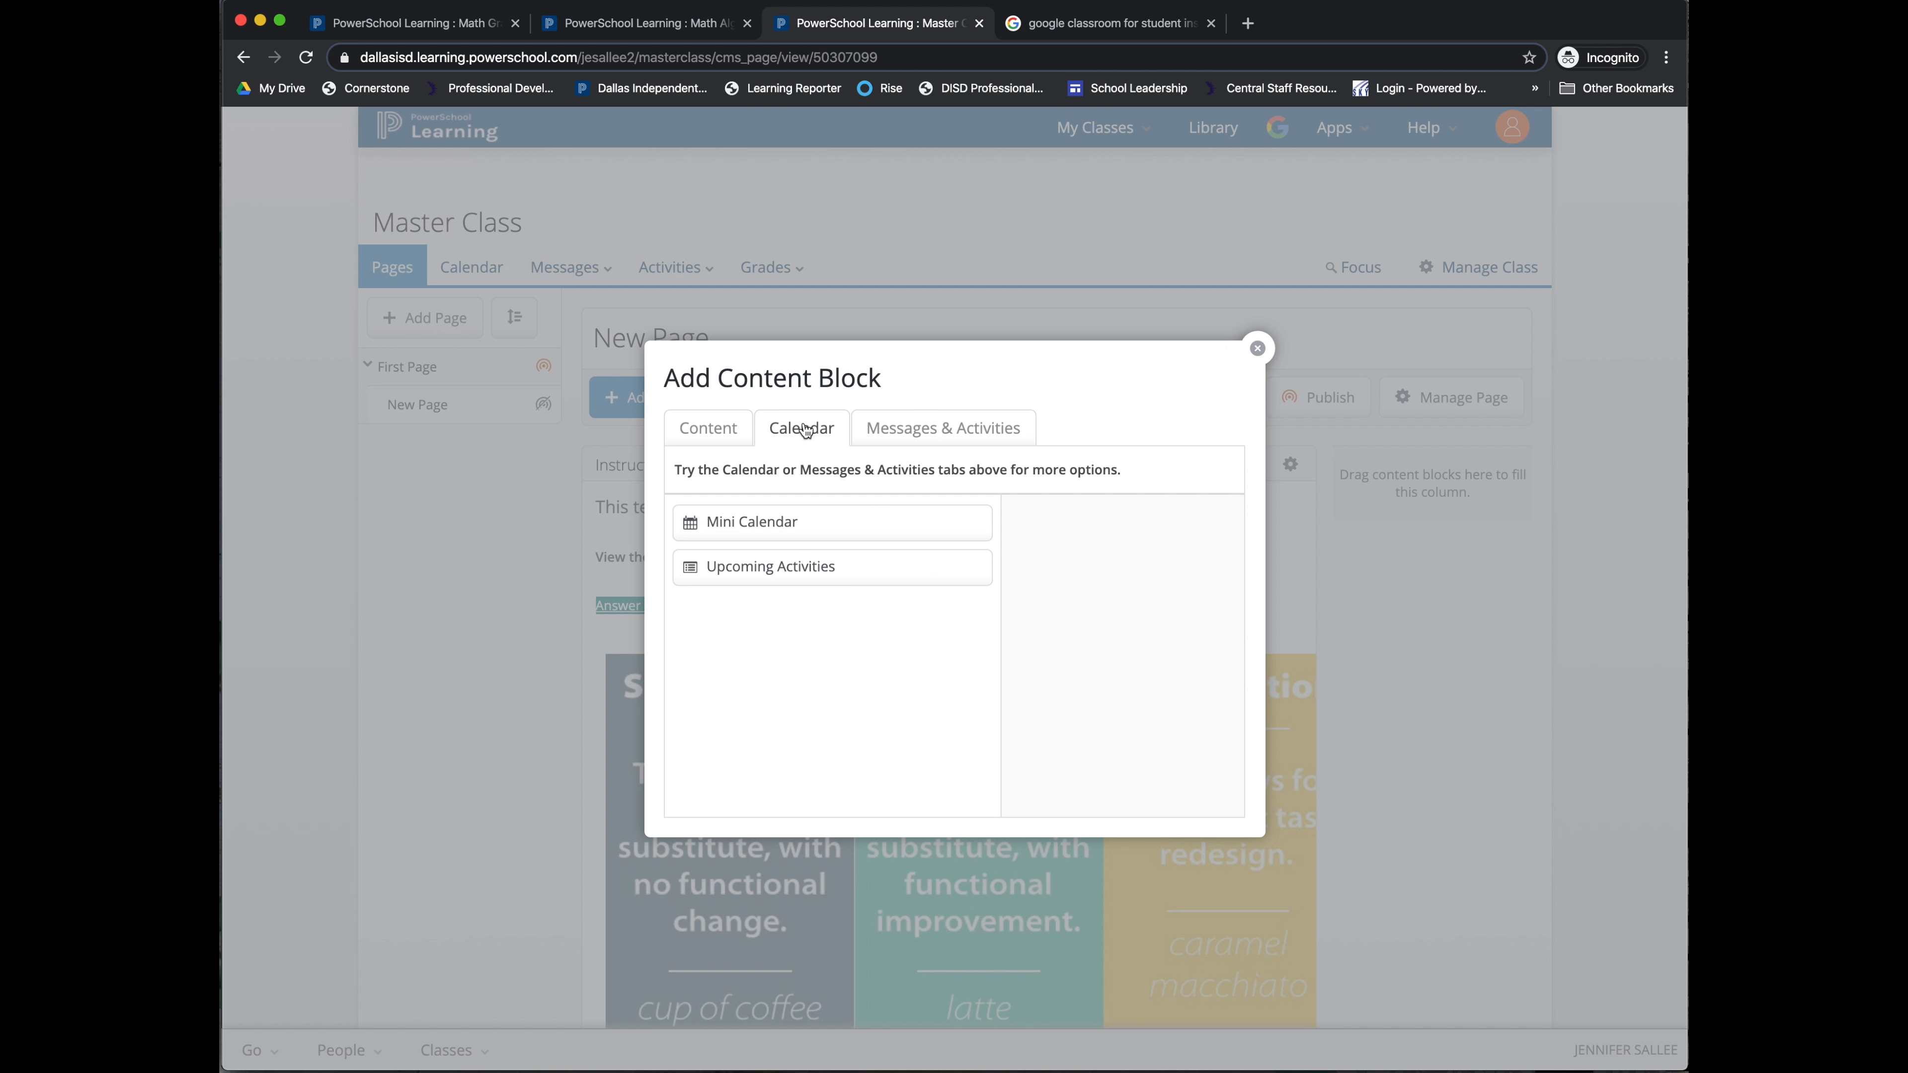
{"action": "left_click", "coordinate": [781, 522]}
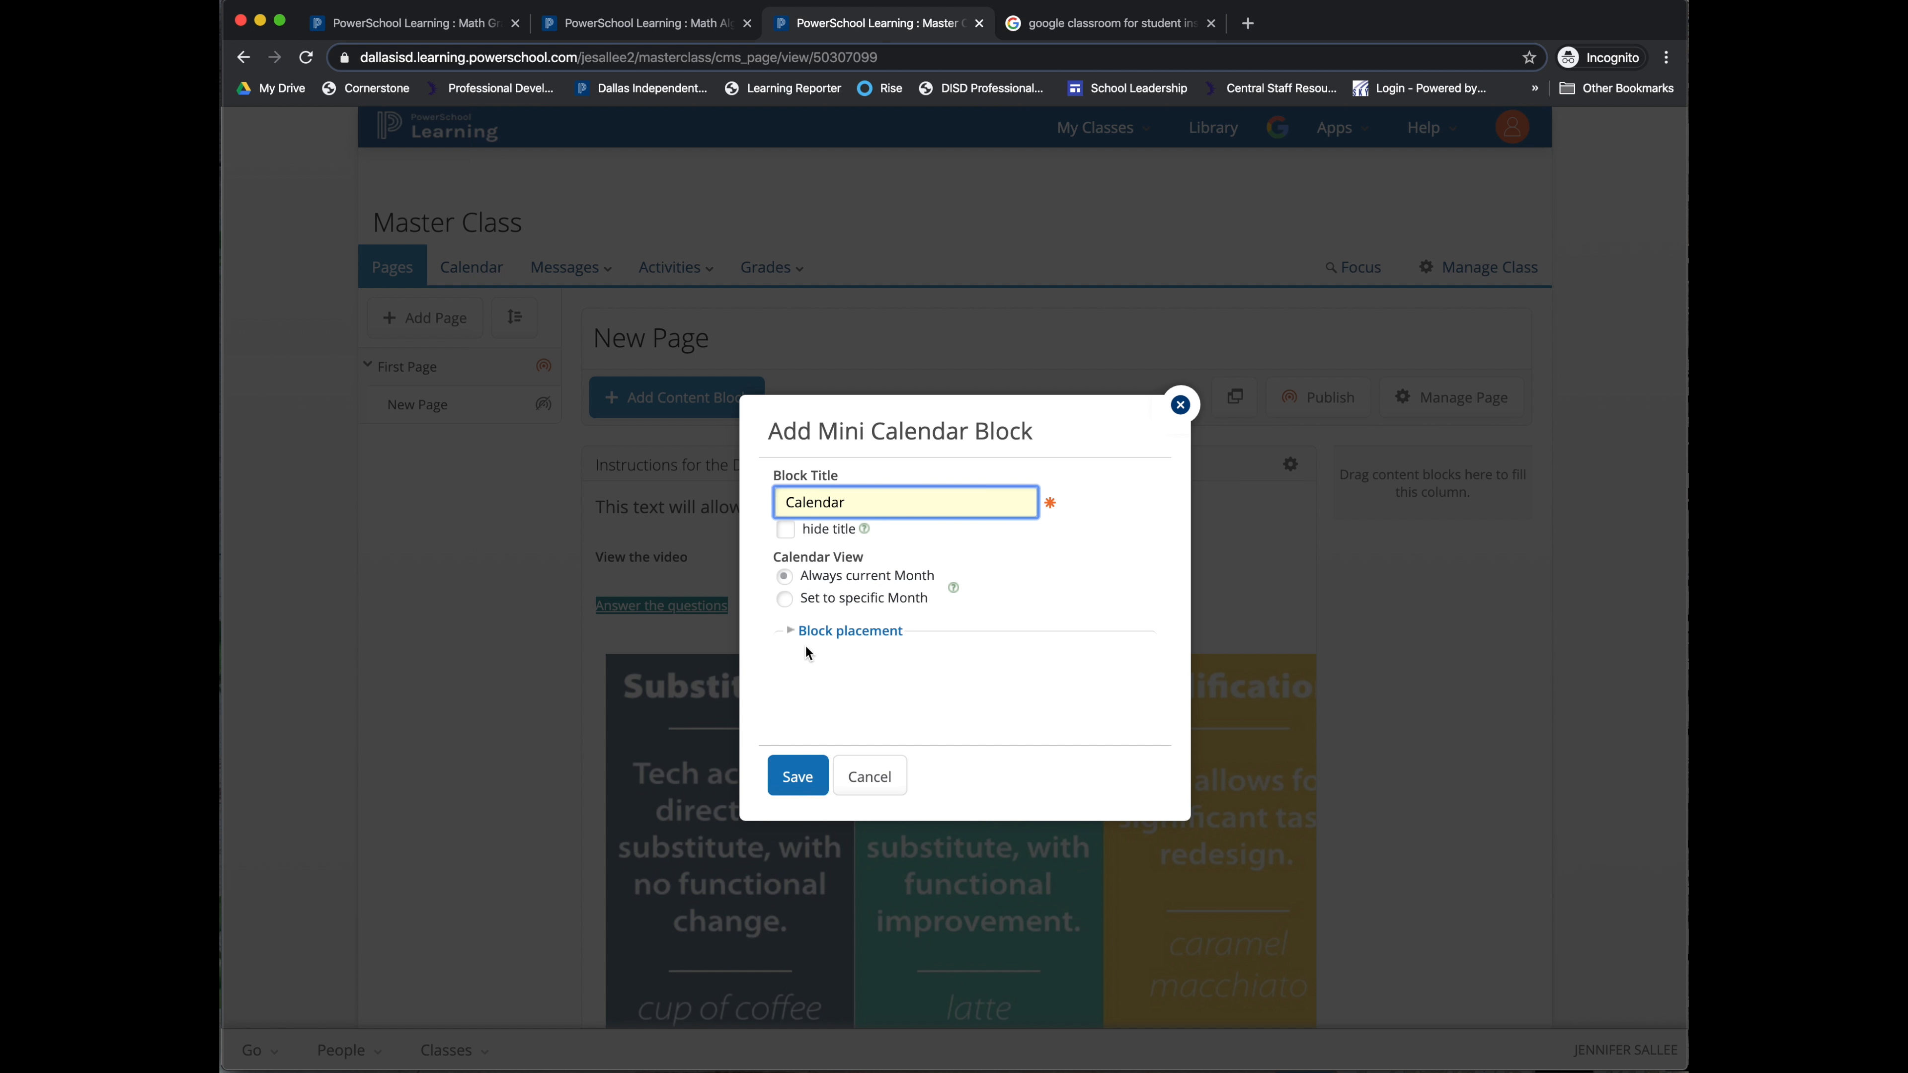
{"action": "left_click", "coordinate": [815, 631]}
{"action": "scroll", "coordinate": [885, 668], "scroll_direction": "down", "scroll_amount": 1}
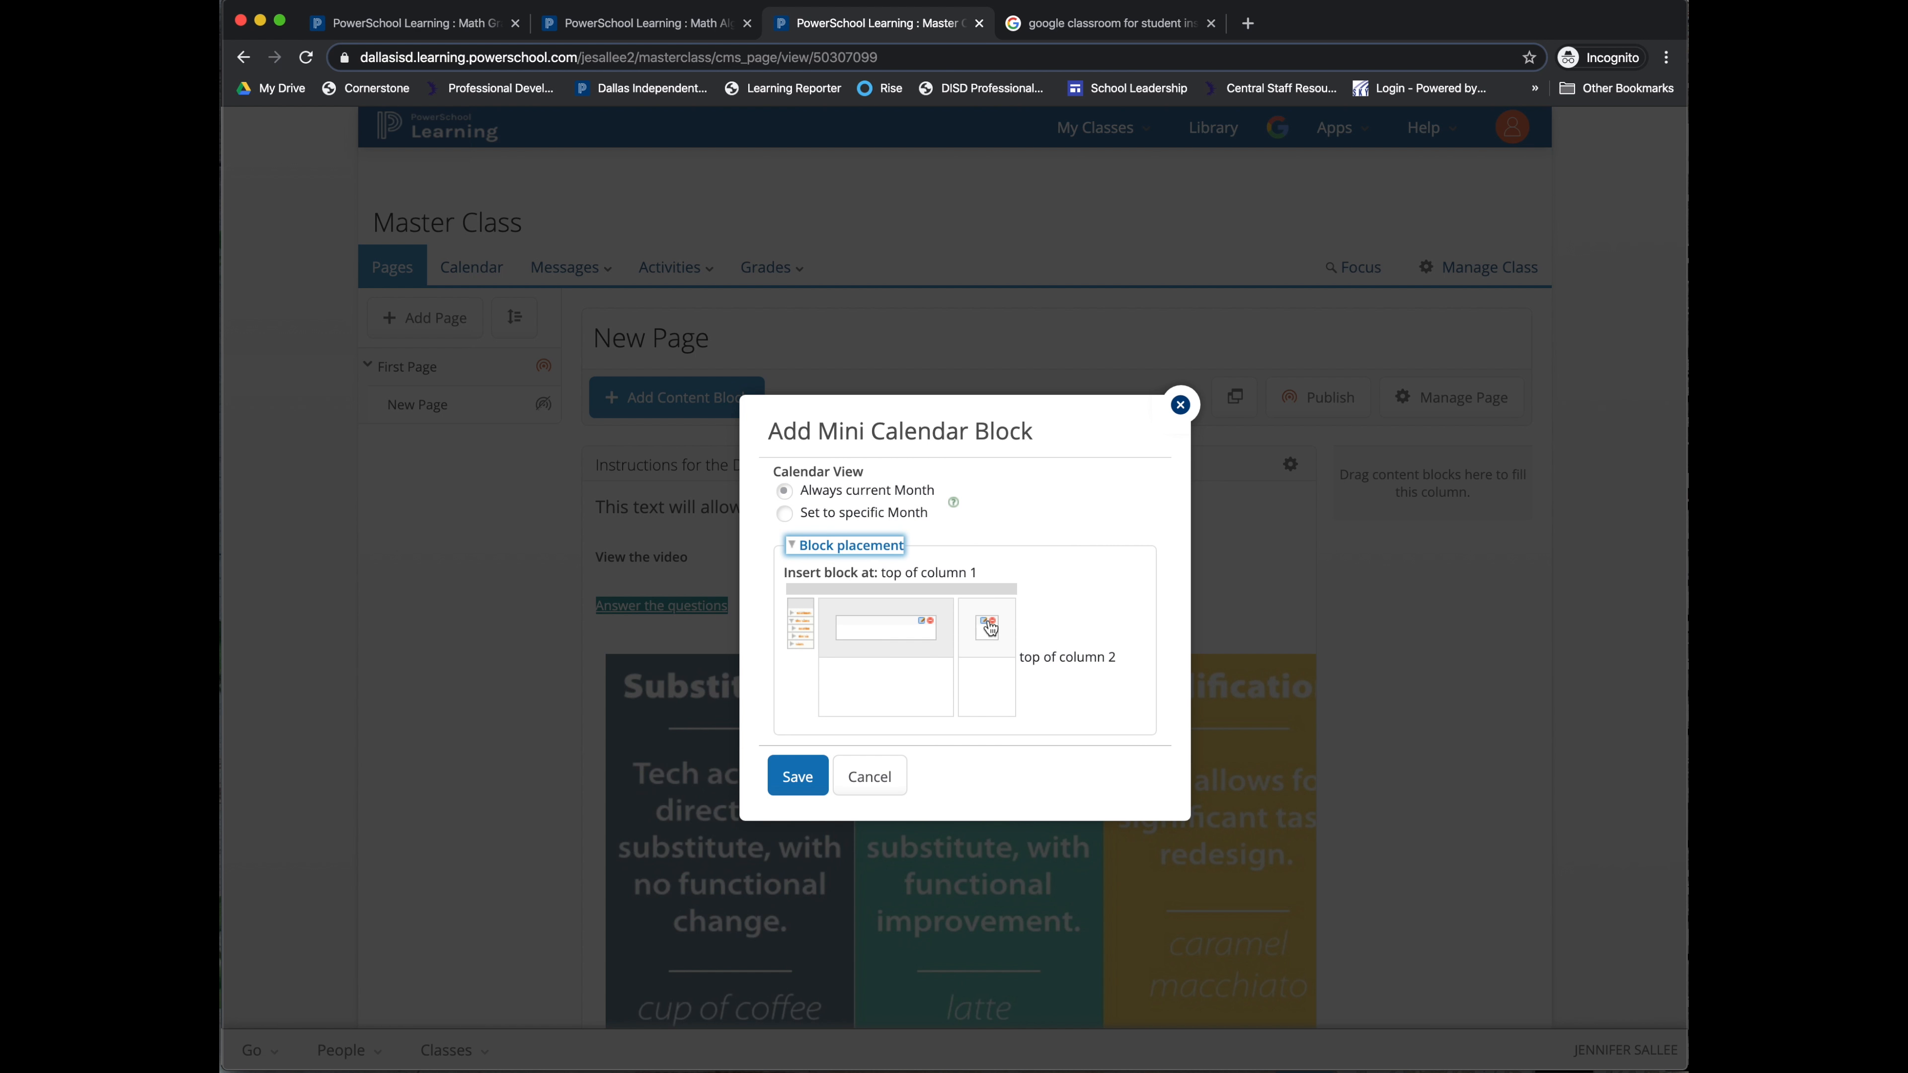
{"action": "left_click", "coordinate": [996, 624]}
{"action": "left_click", "coordinate": [794, 775]}
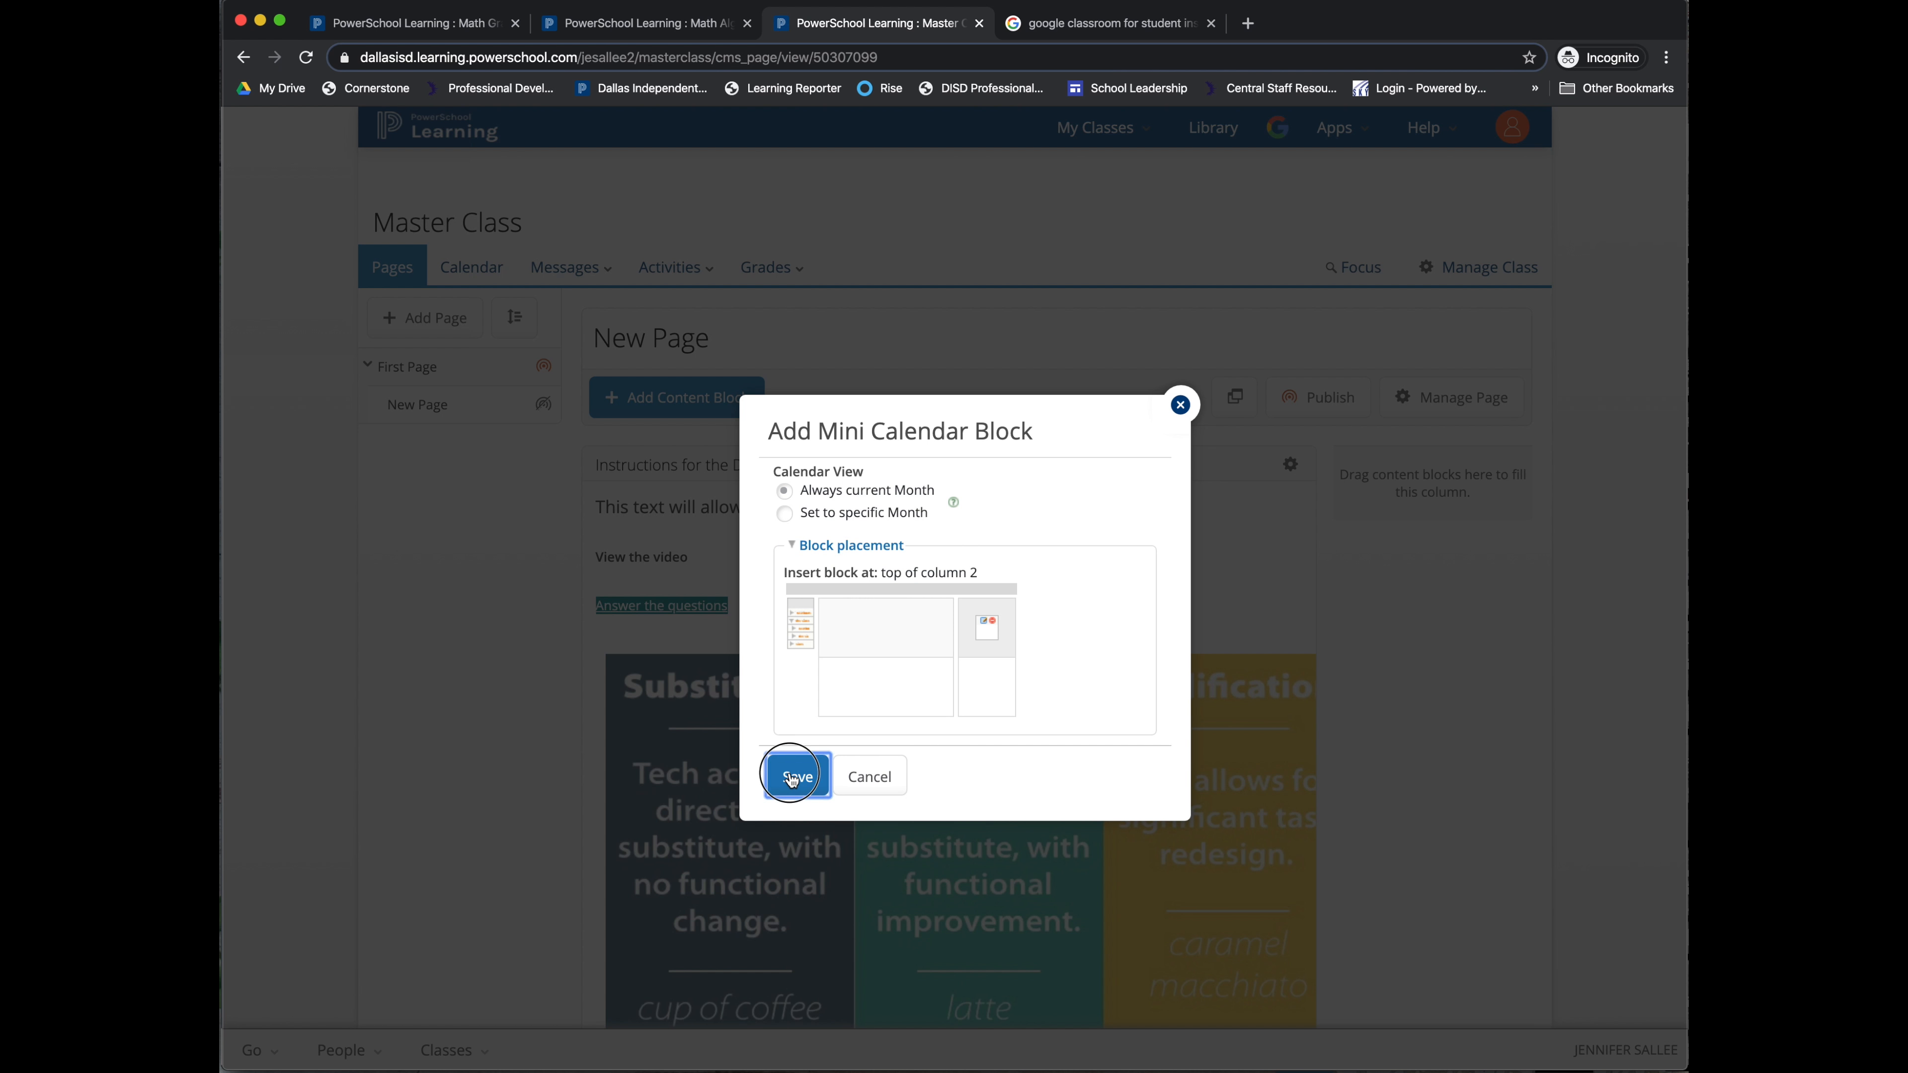
{"action": "scroll", "coordinate": [1201, 488], "scroll_direction": "down", "scroll_amount": 3}
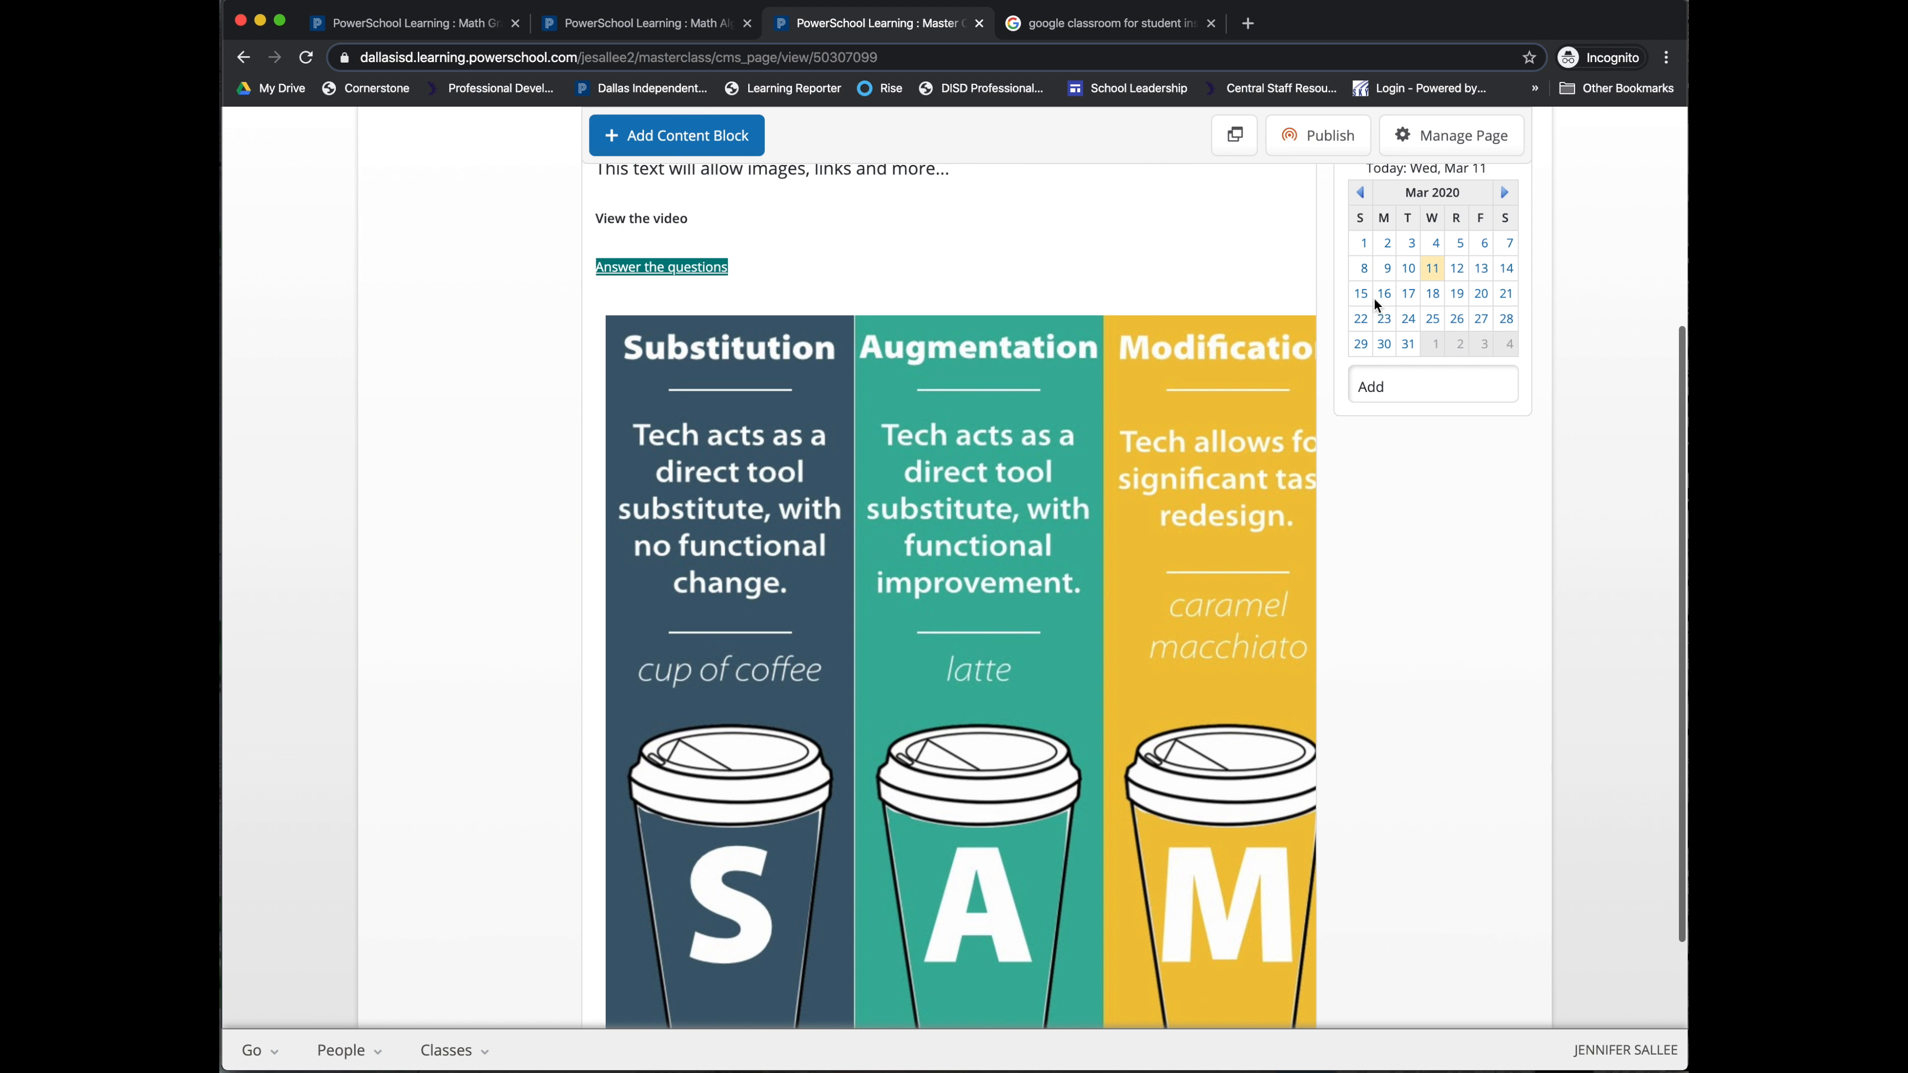
{"action": "scroll", "coordinate": [1397, 420], "scroll_direction": "up", "scroll_amount": 3}
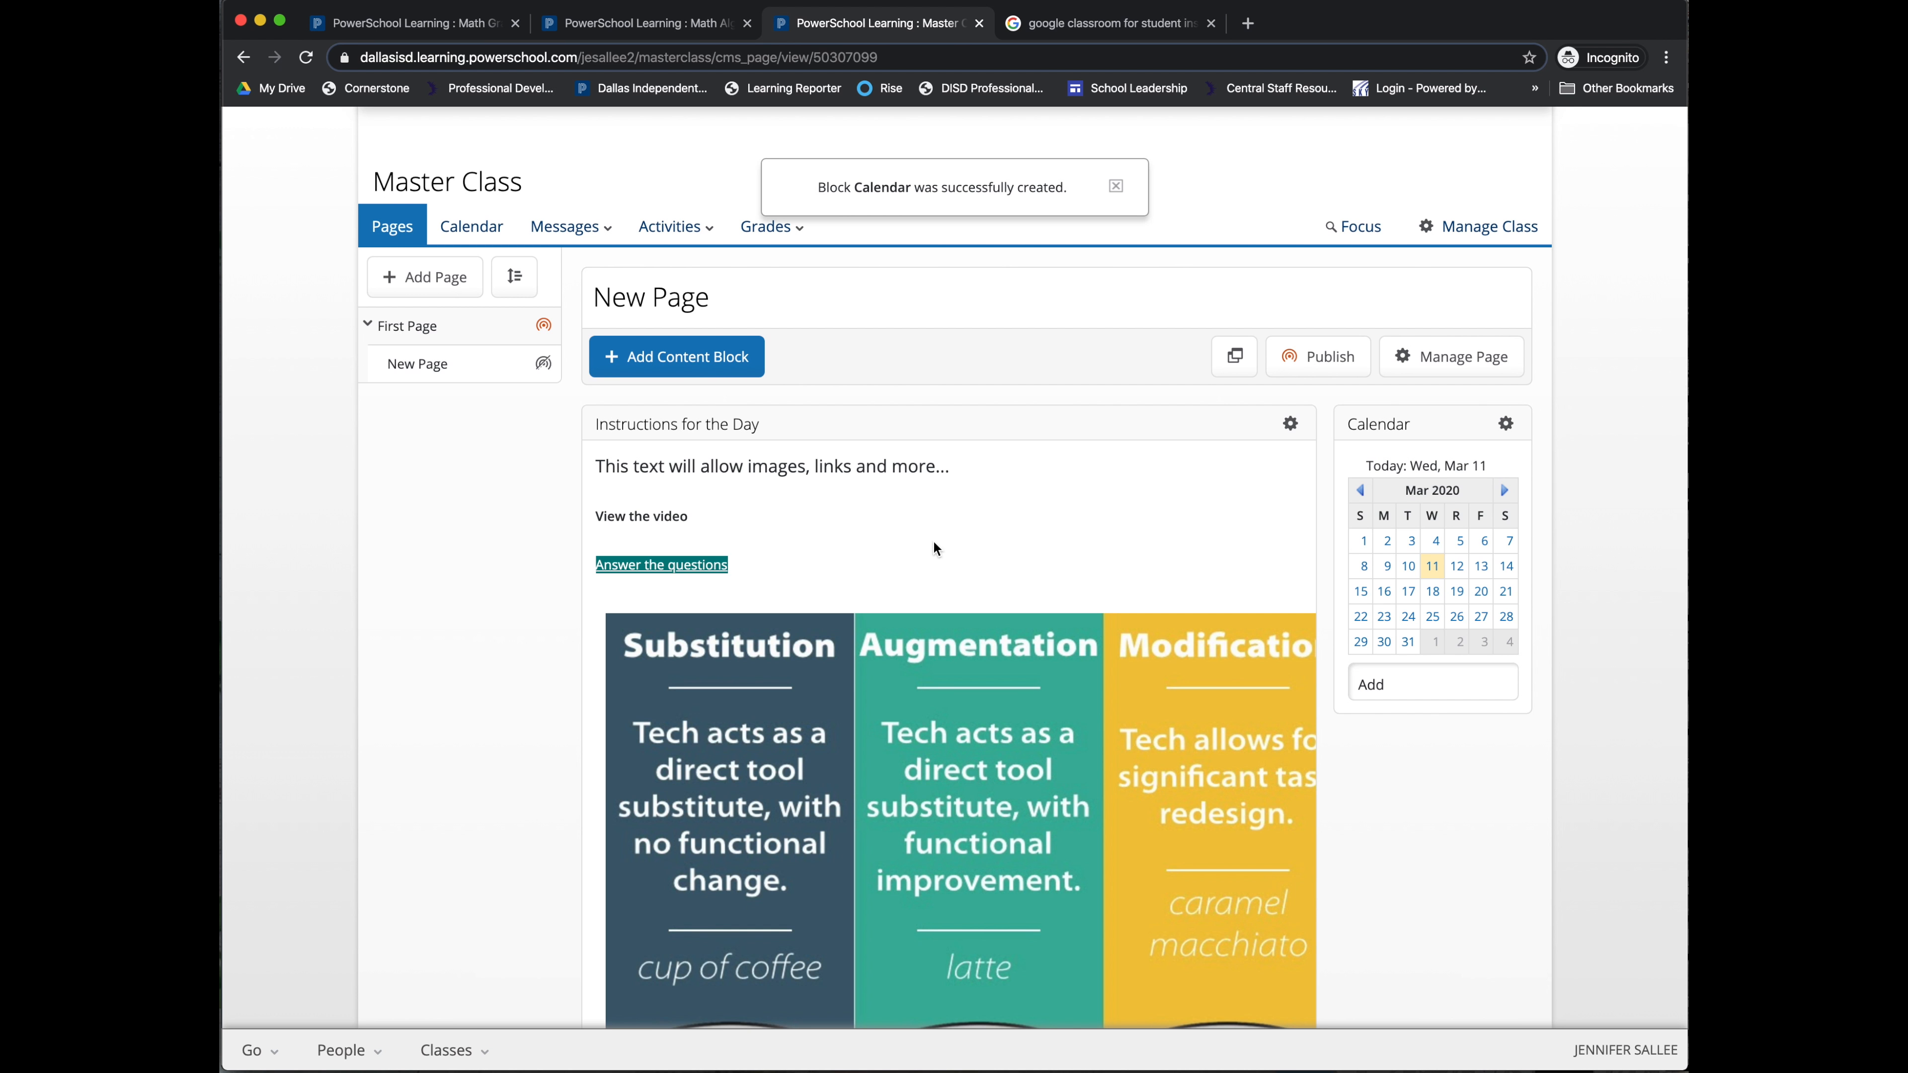
Step: In Organize Pages, add two new pages and nest the last one under another page
{"action": "left_click", "coordinate": [1114, 186]}
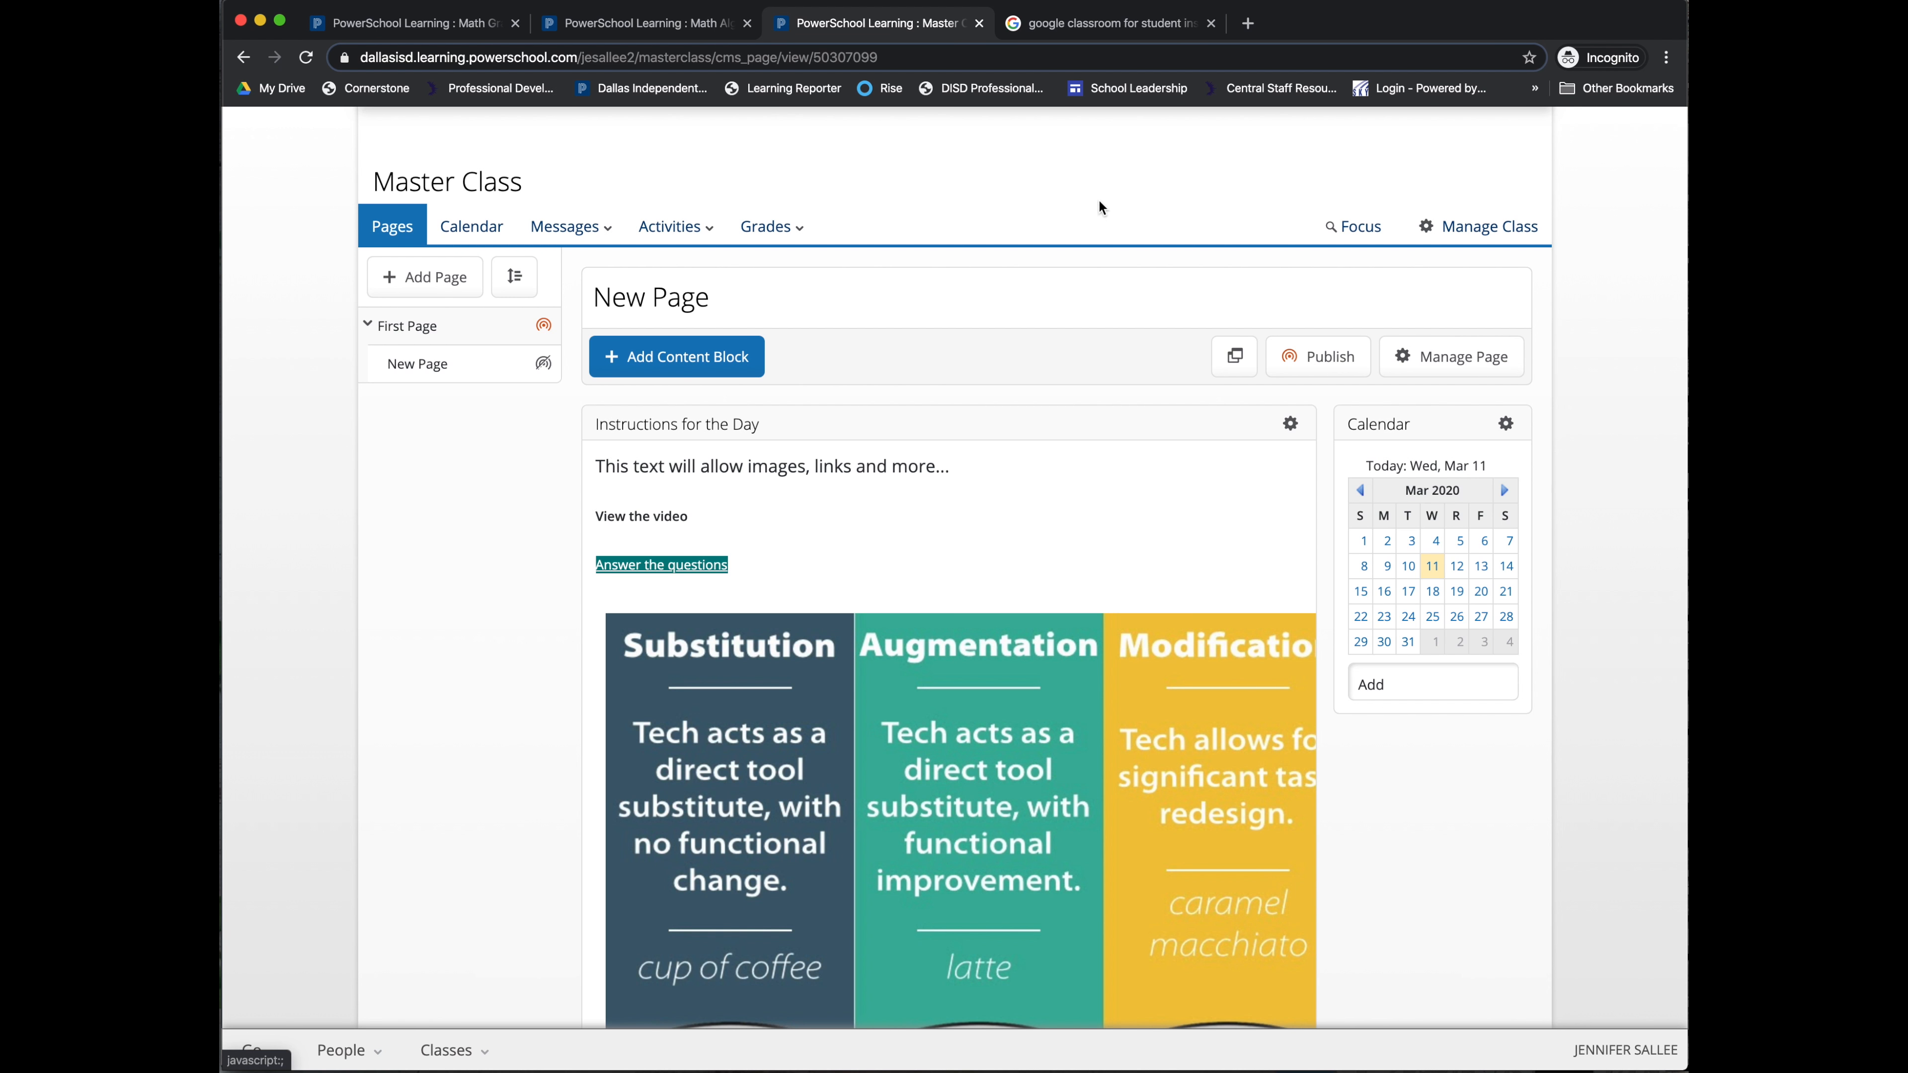
{"action": "scroll", "coordinate": [421, 514], "scroll_direction": "up", "scroll_amount": 1}
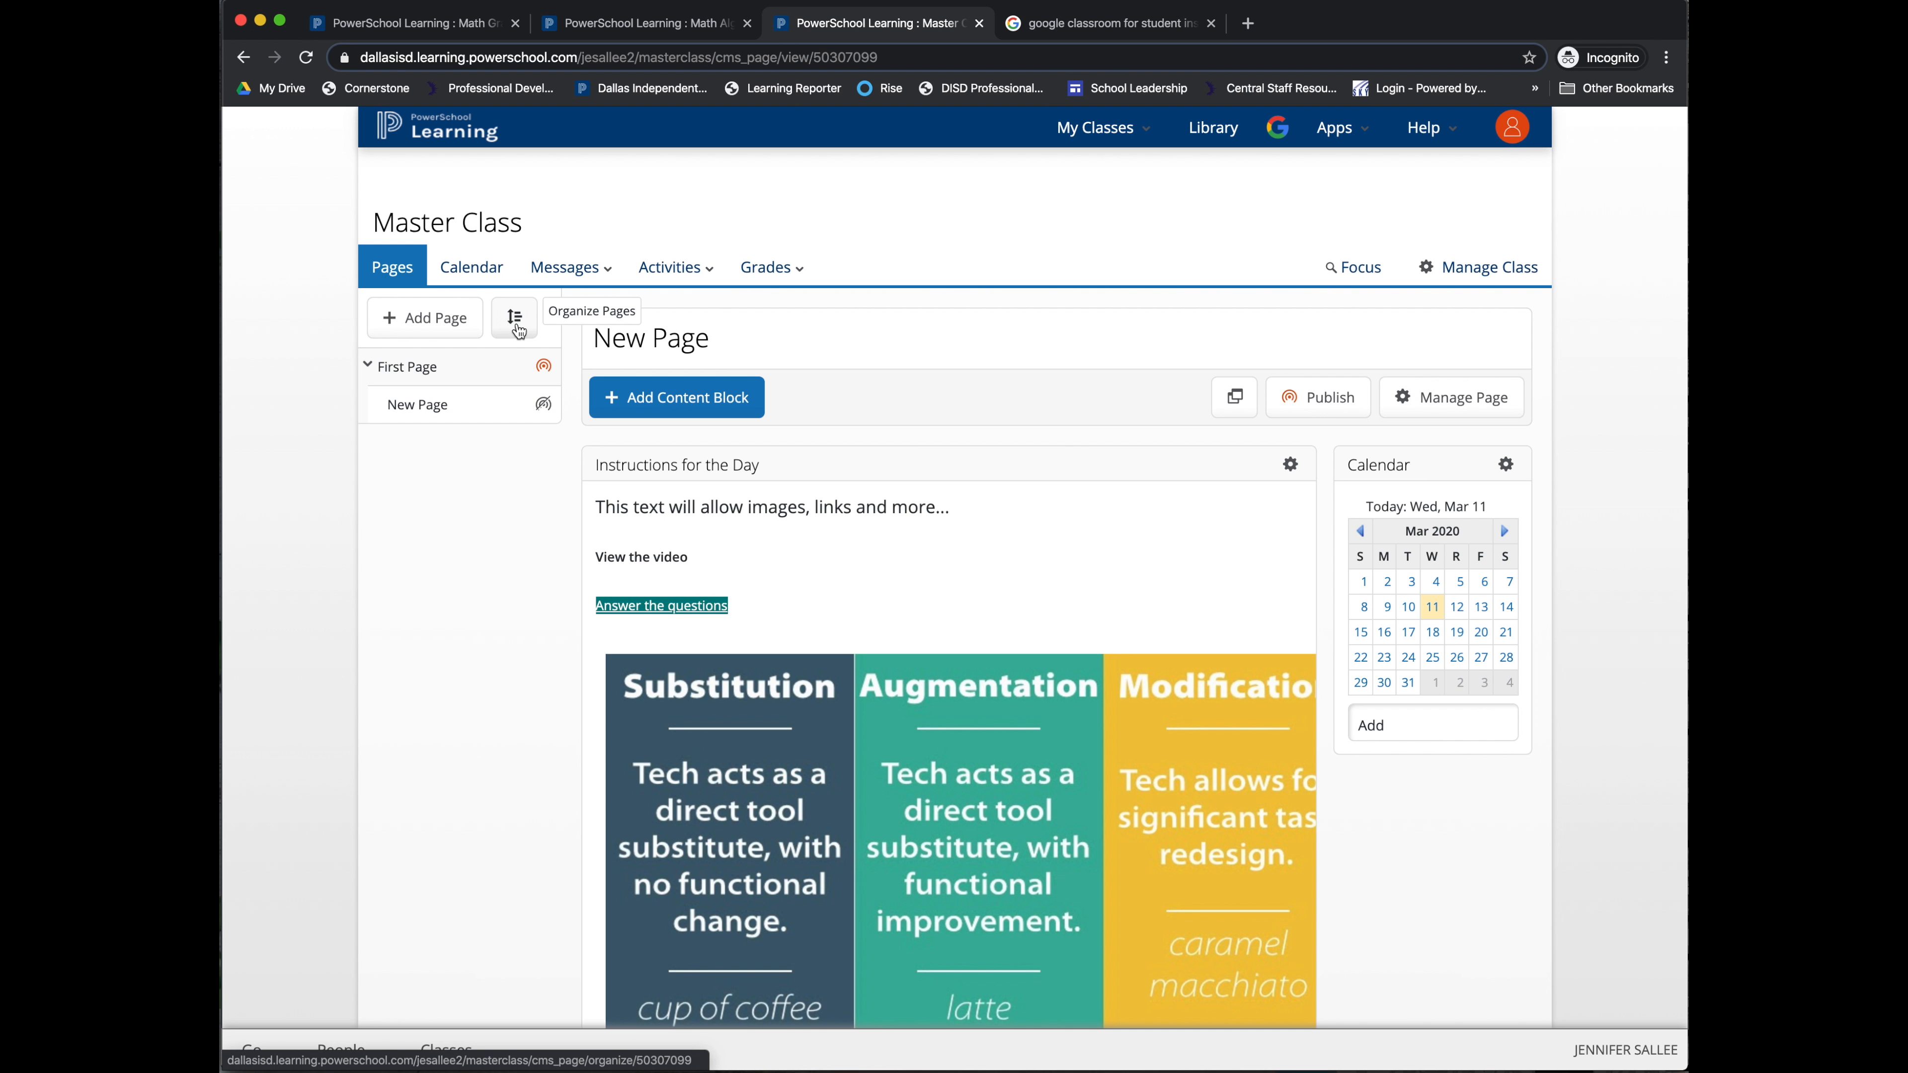
{"action": "left_click", "coordinate": [516, 322]}
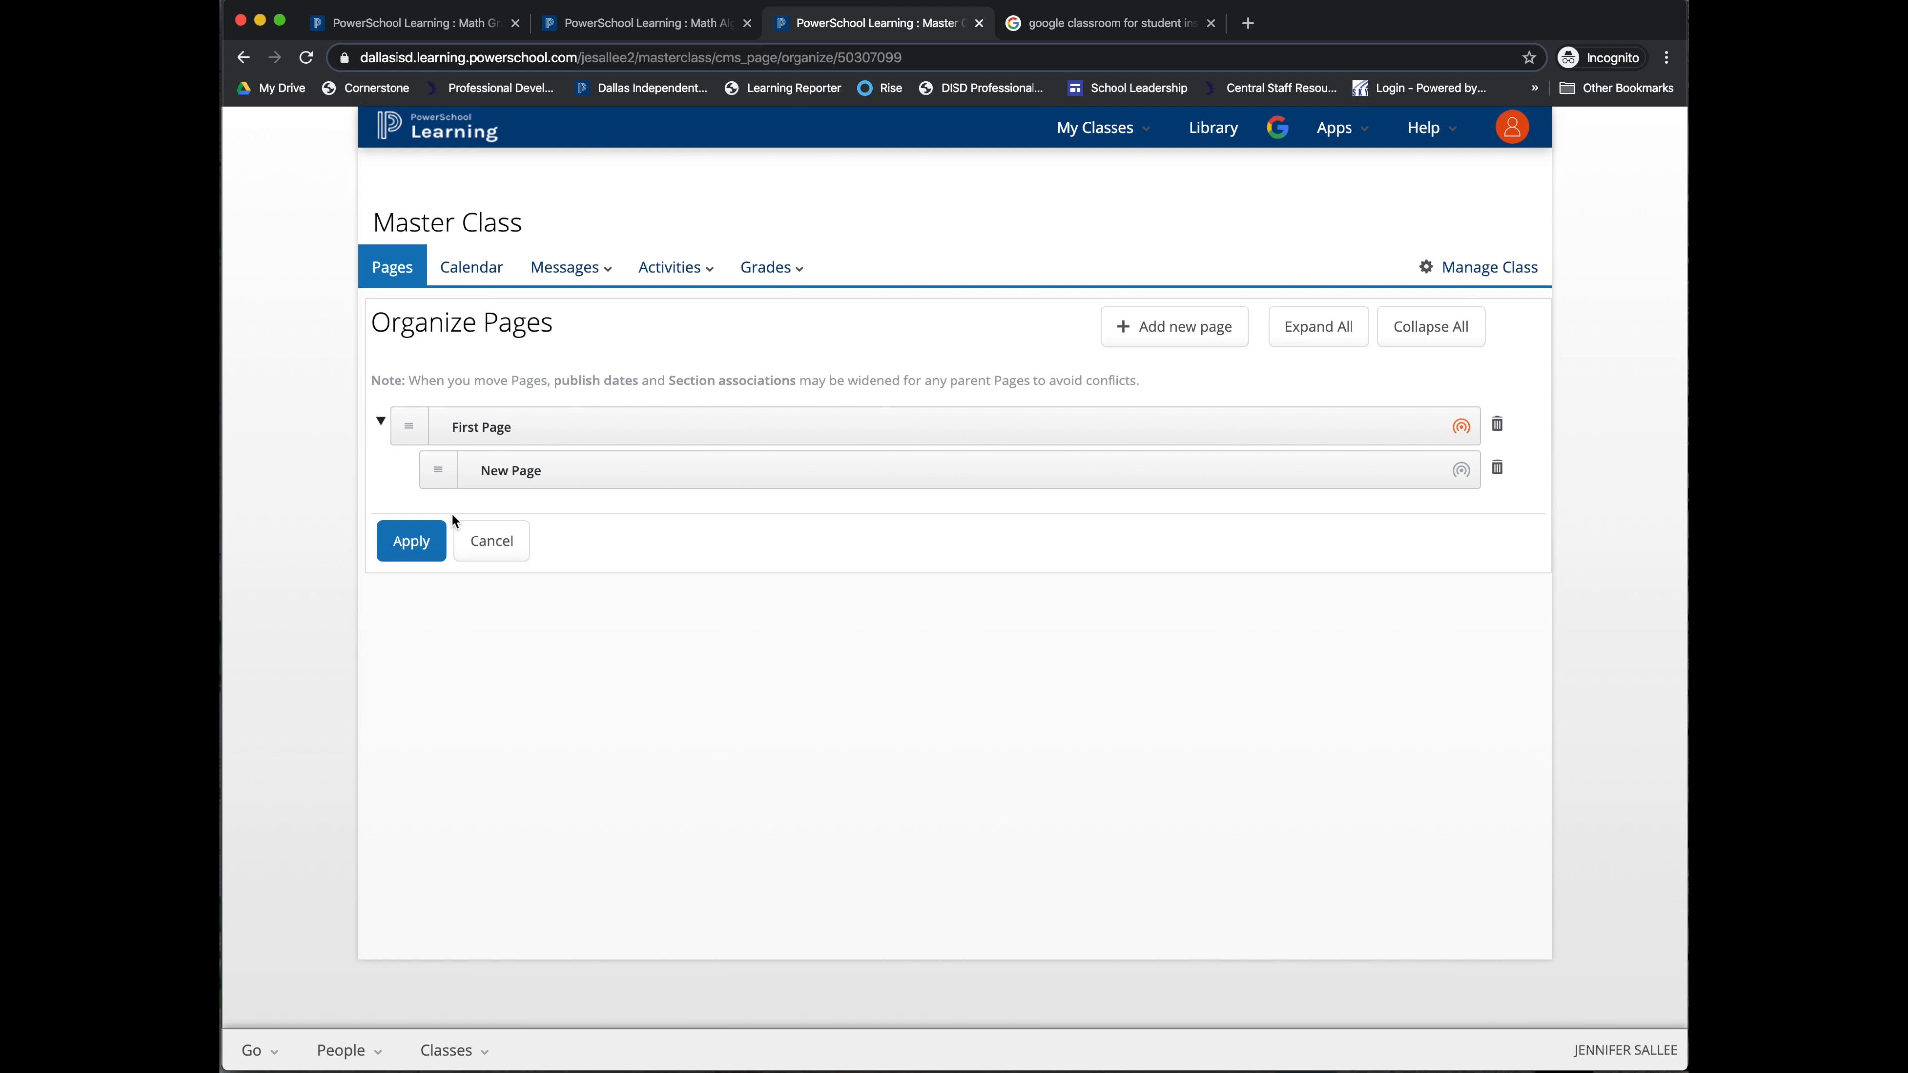
{"action": "left_click", "coordinate": [1130, 334]}
{"action": "left_click", "coordinate": [1132, 332]}
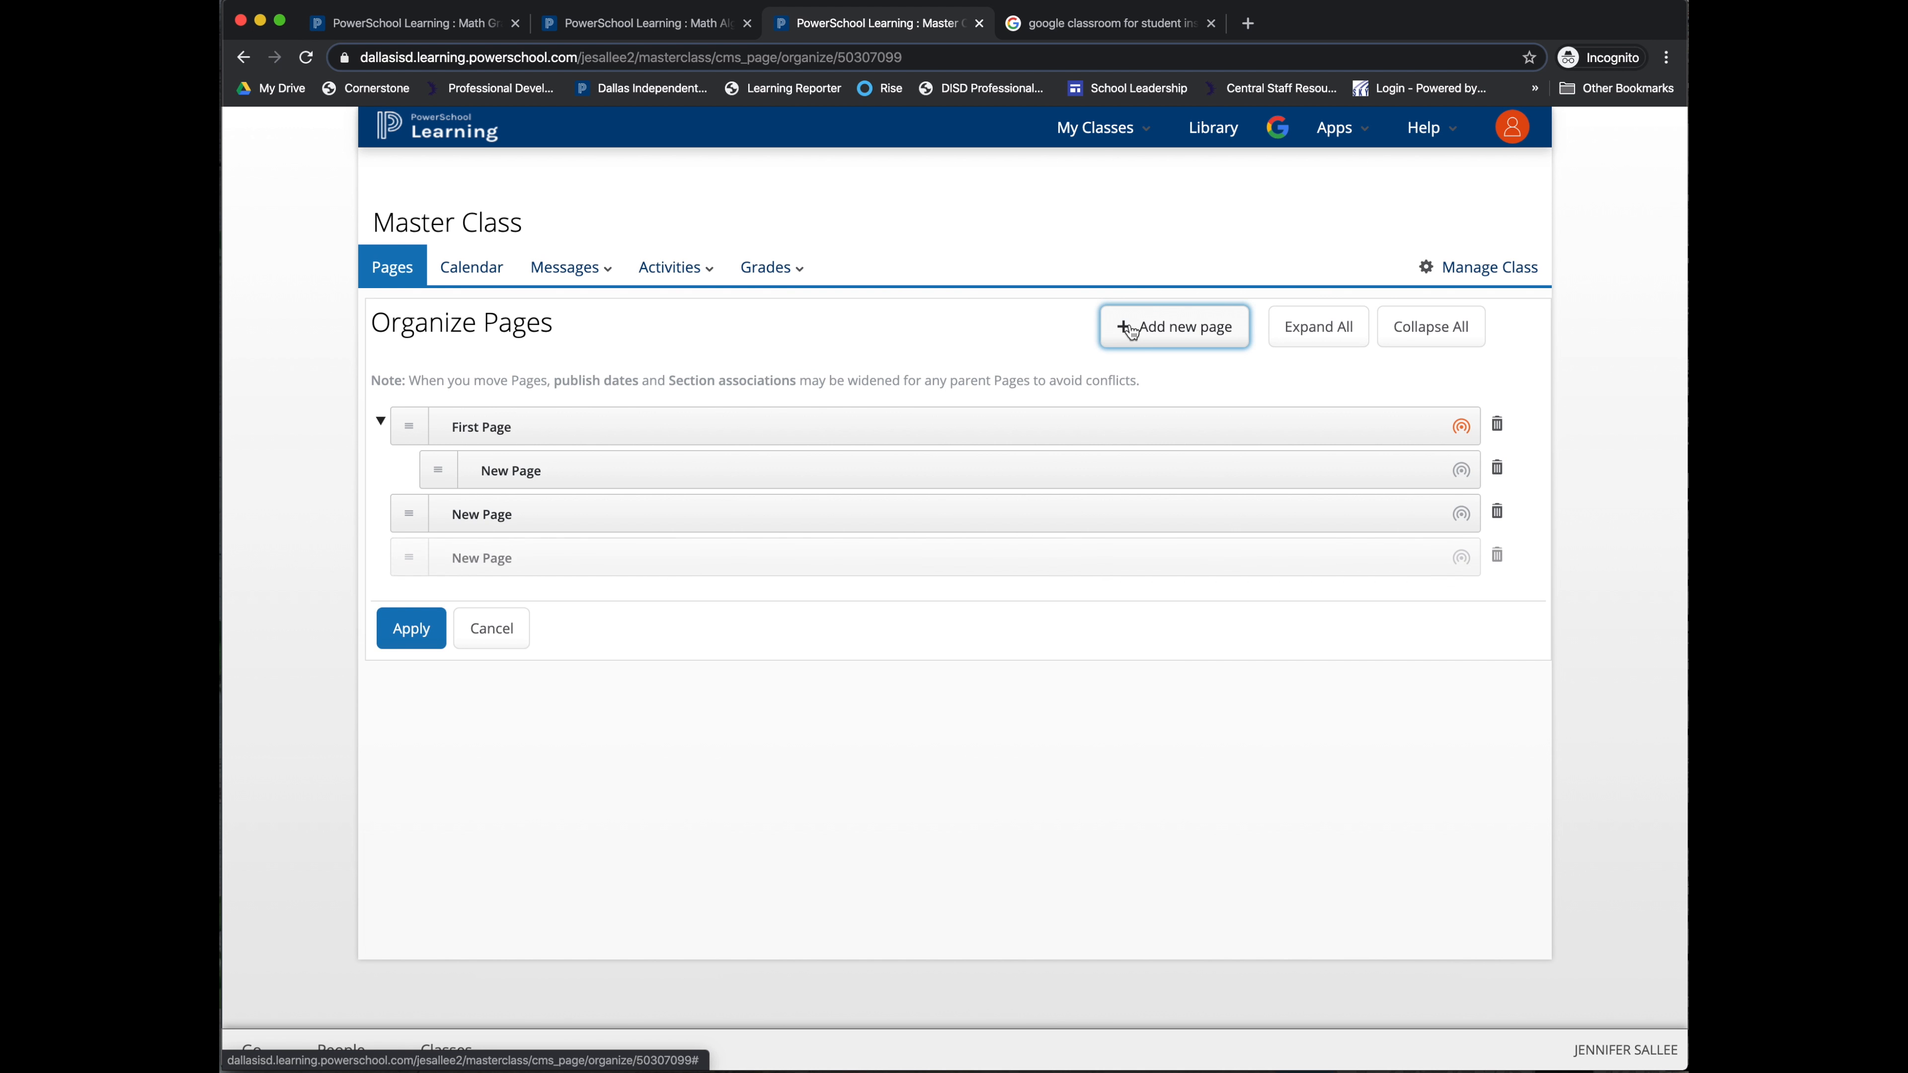
{"action": "left_click_drag", "start_coordinate": [409, 557], "coordinate": [476, 538]}
{"action": "left_click_drag", "start_coordinate": [408, 601], "coordinate": [392, 490]}
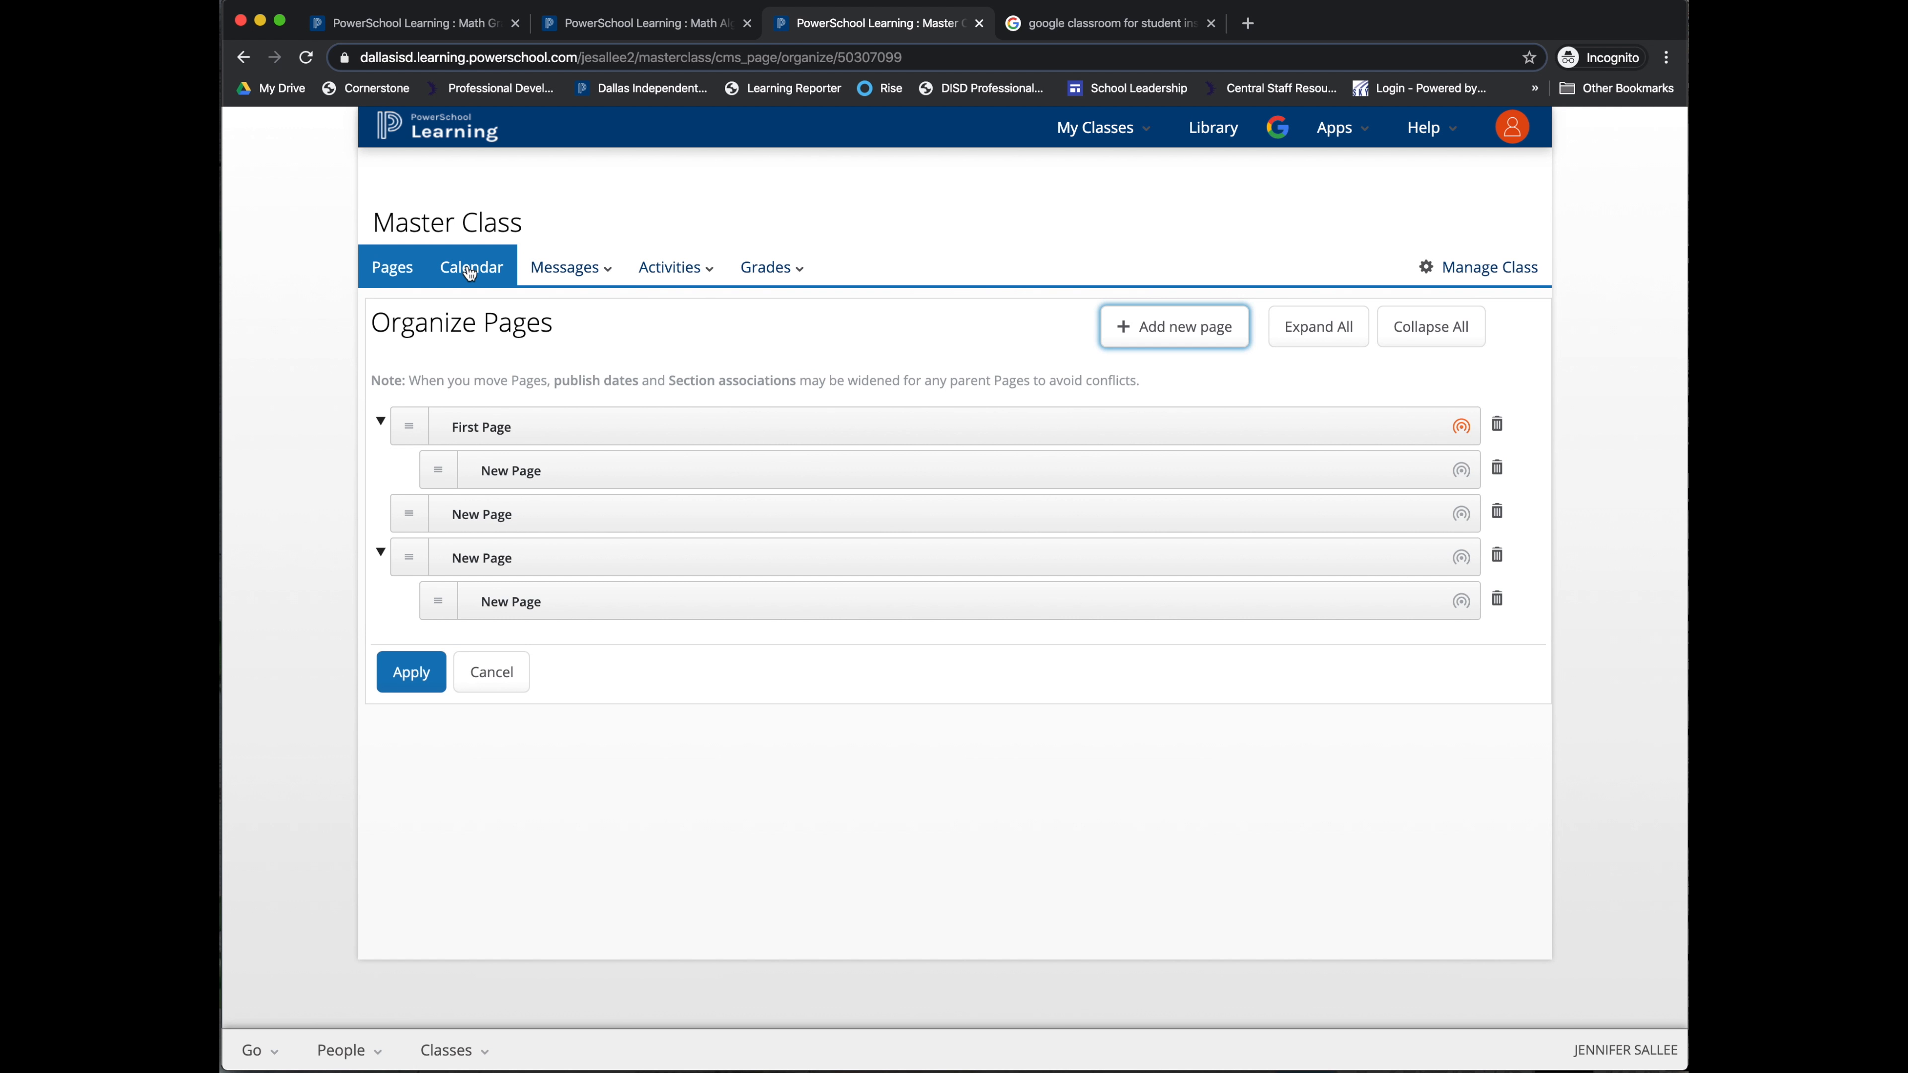
{"action": "left_click", "coordinate": [472, 676]}
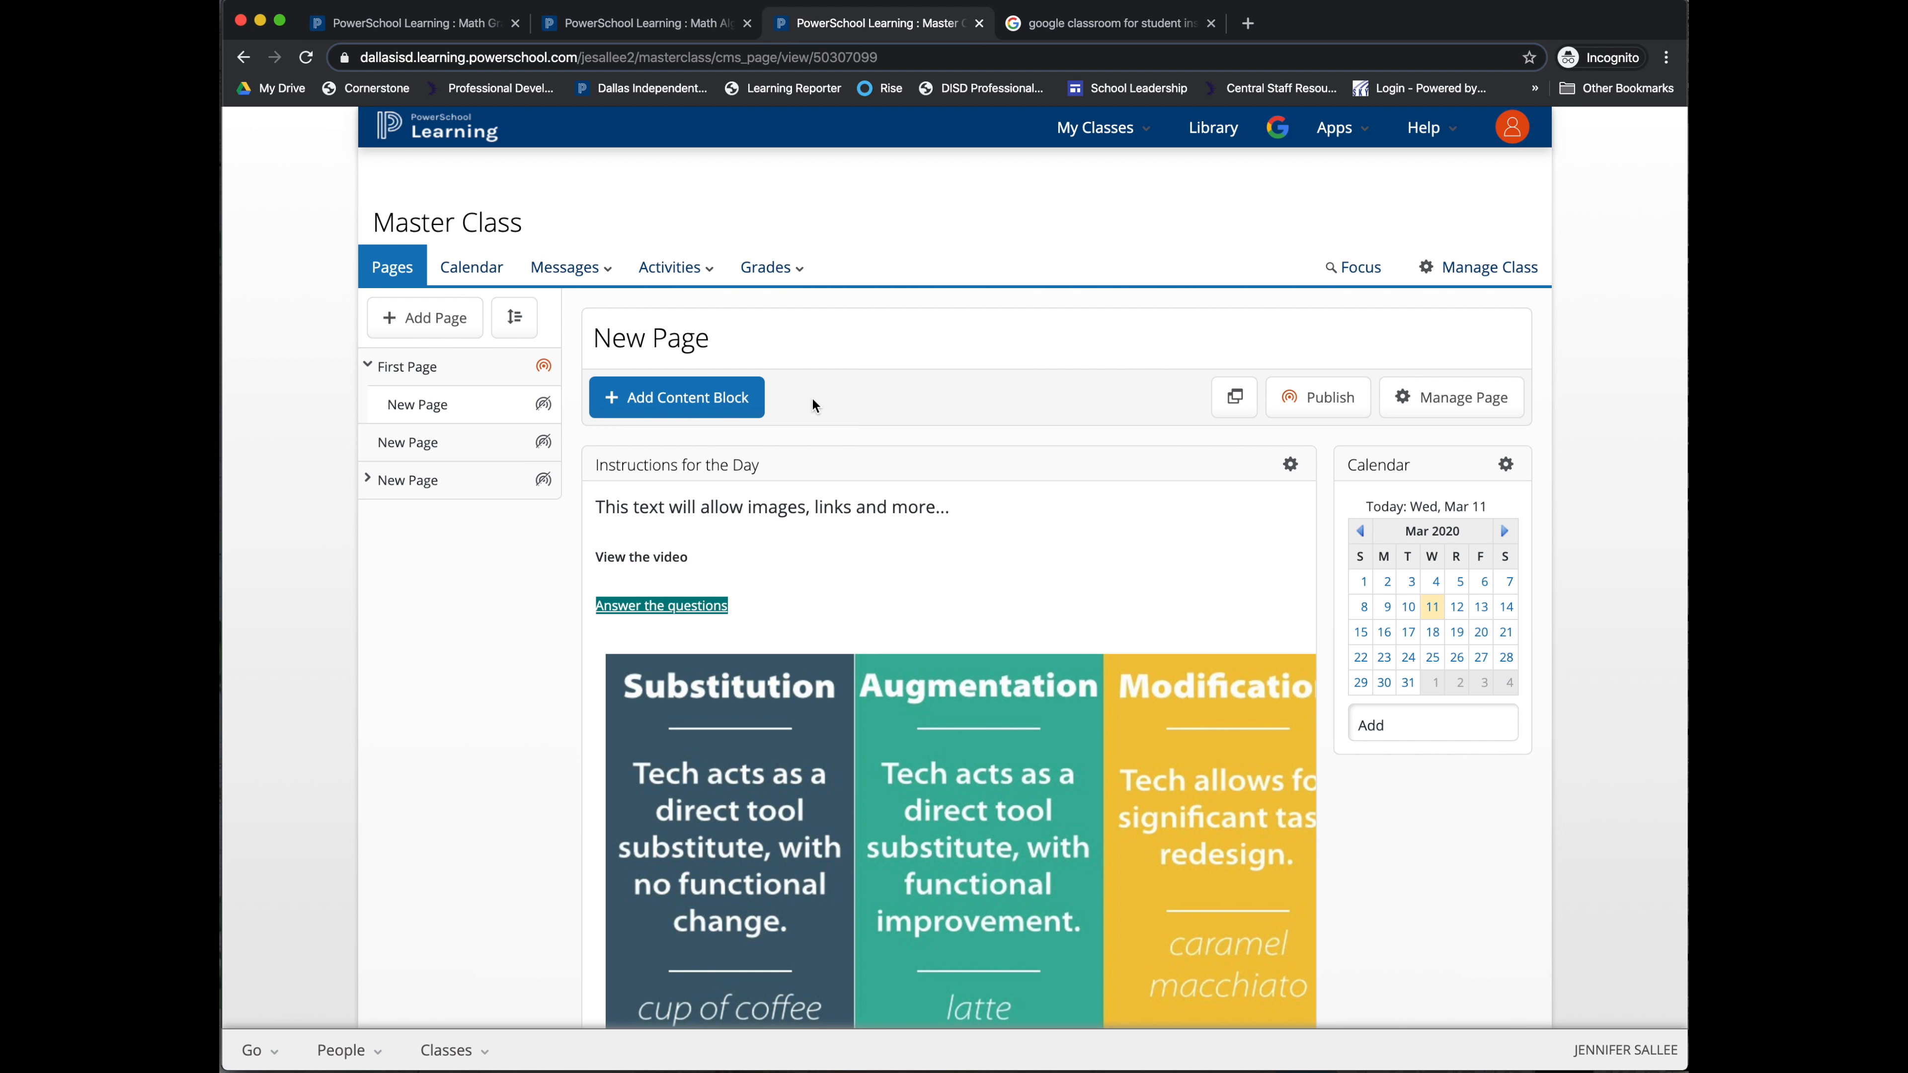
{"action": "left_click", "coordinate": [1411, 402]}
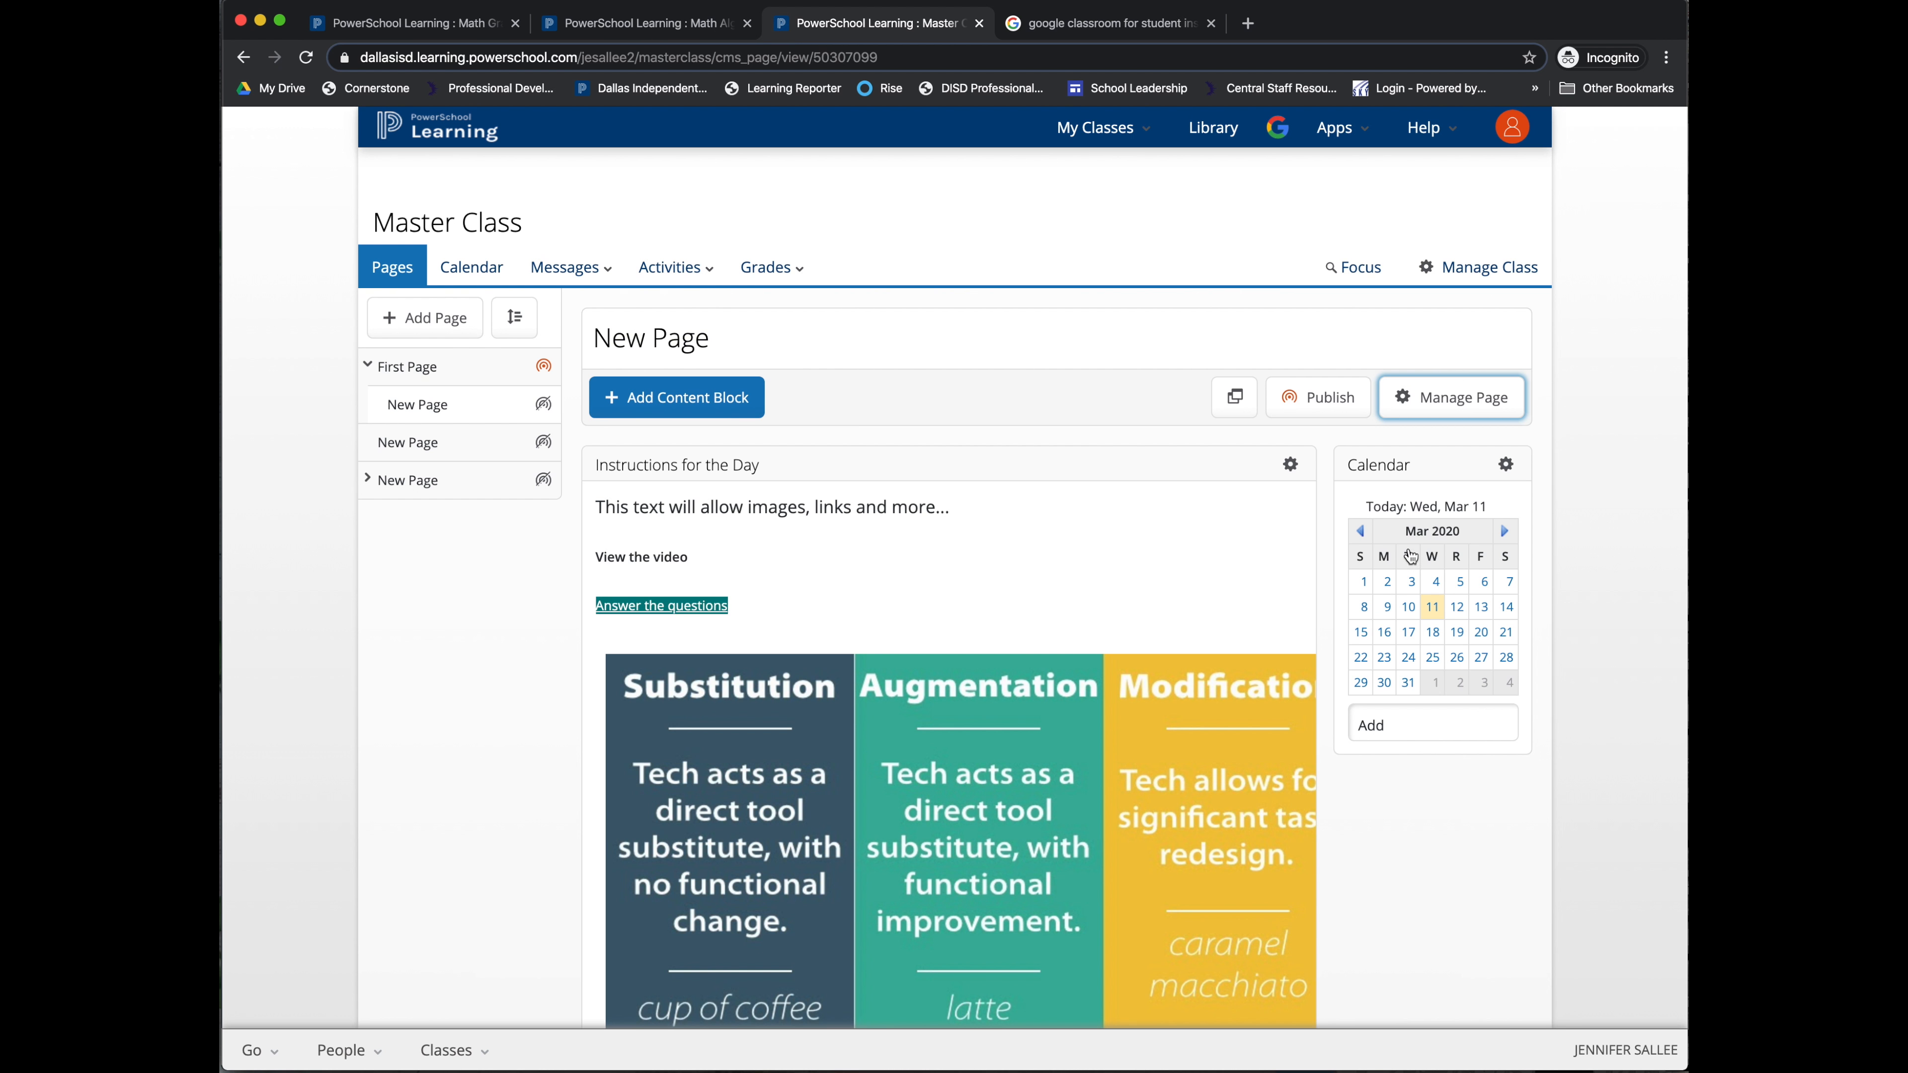
{"action": "left_click", "coordinate": [1457, 409]}
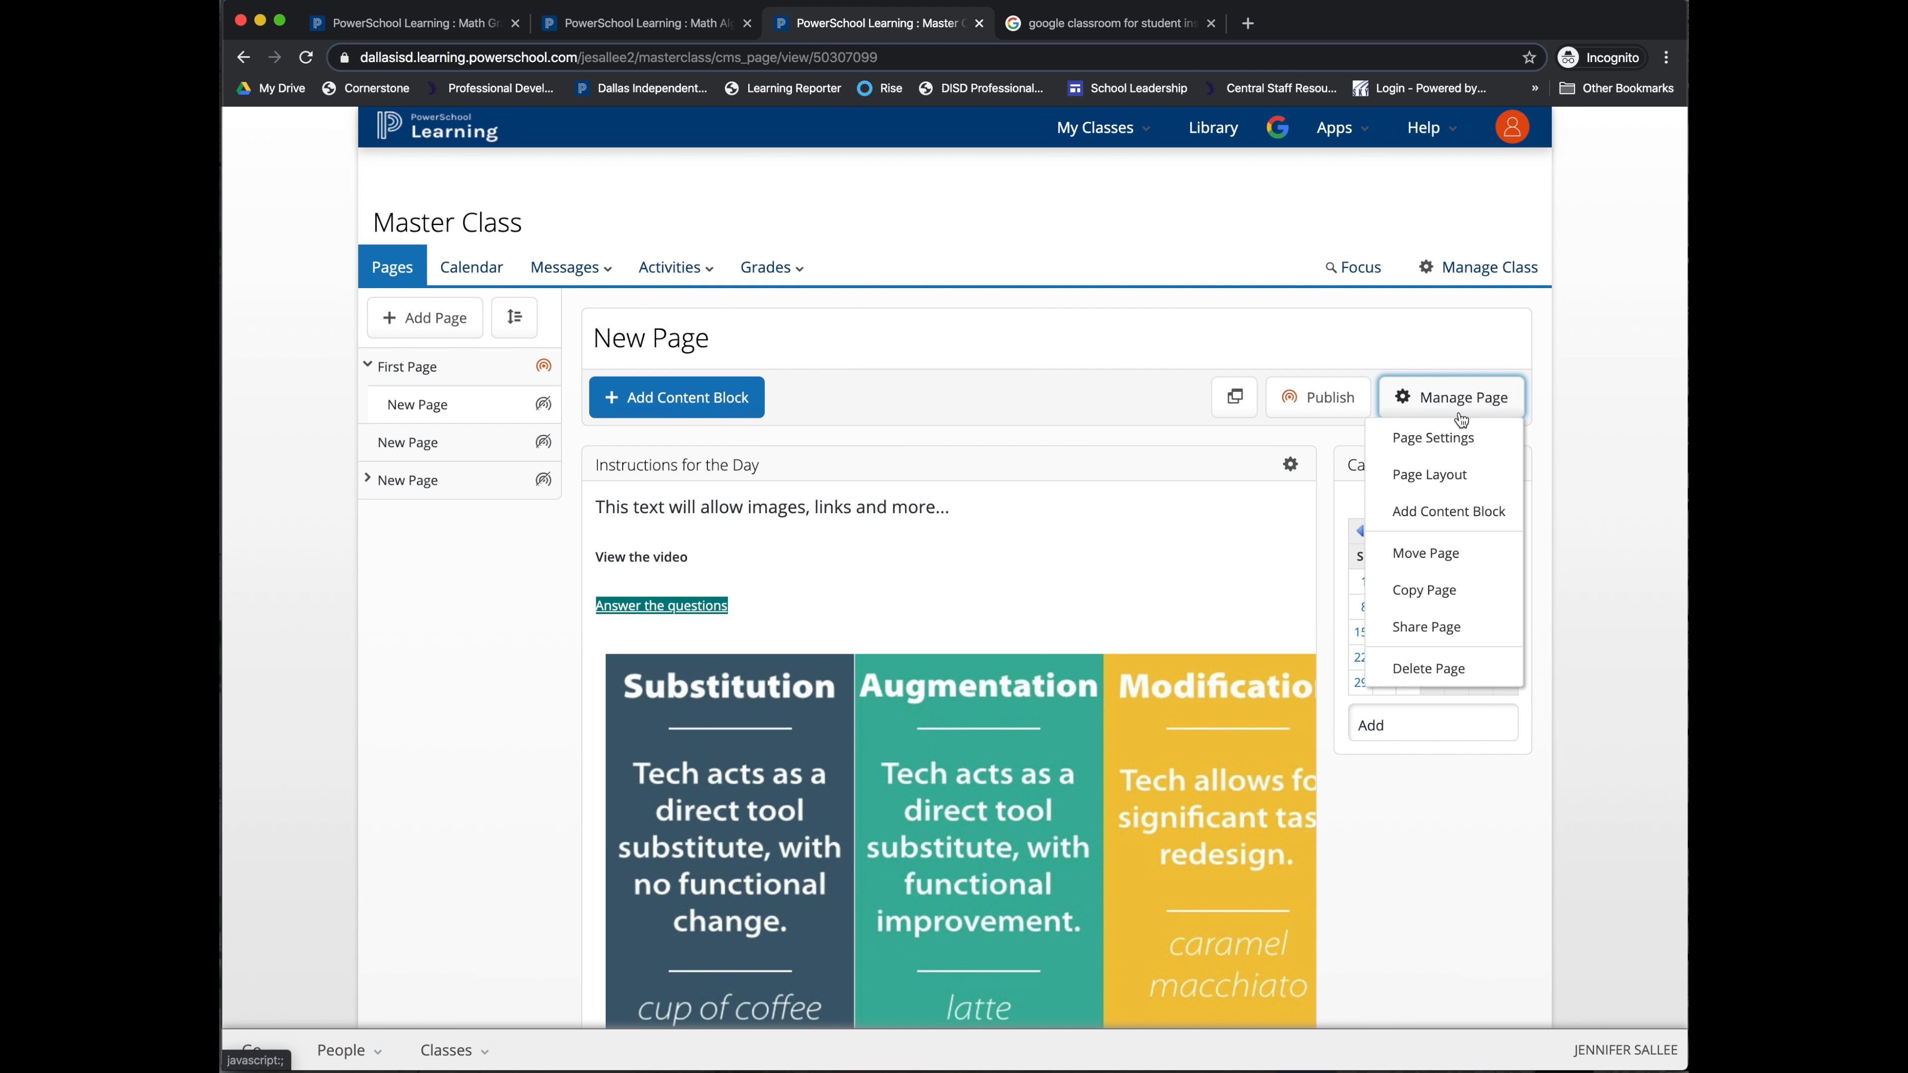
{"action": "left_click", "coordinate": [1422, 591]}
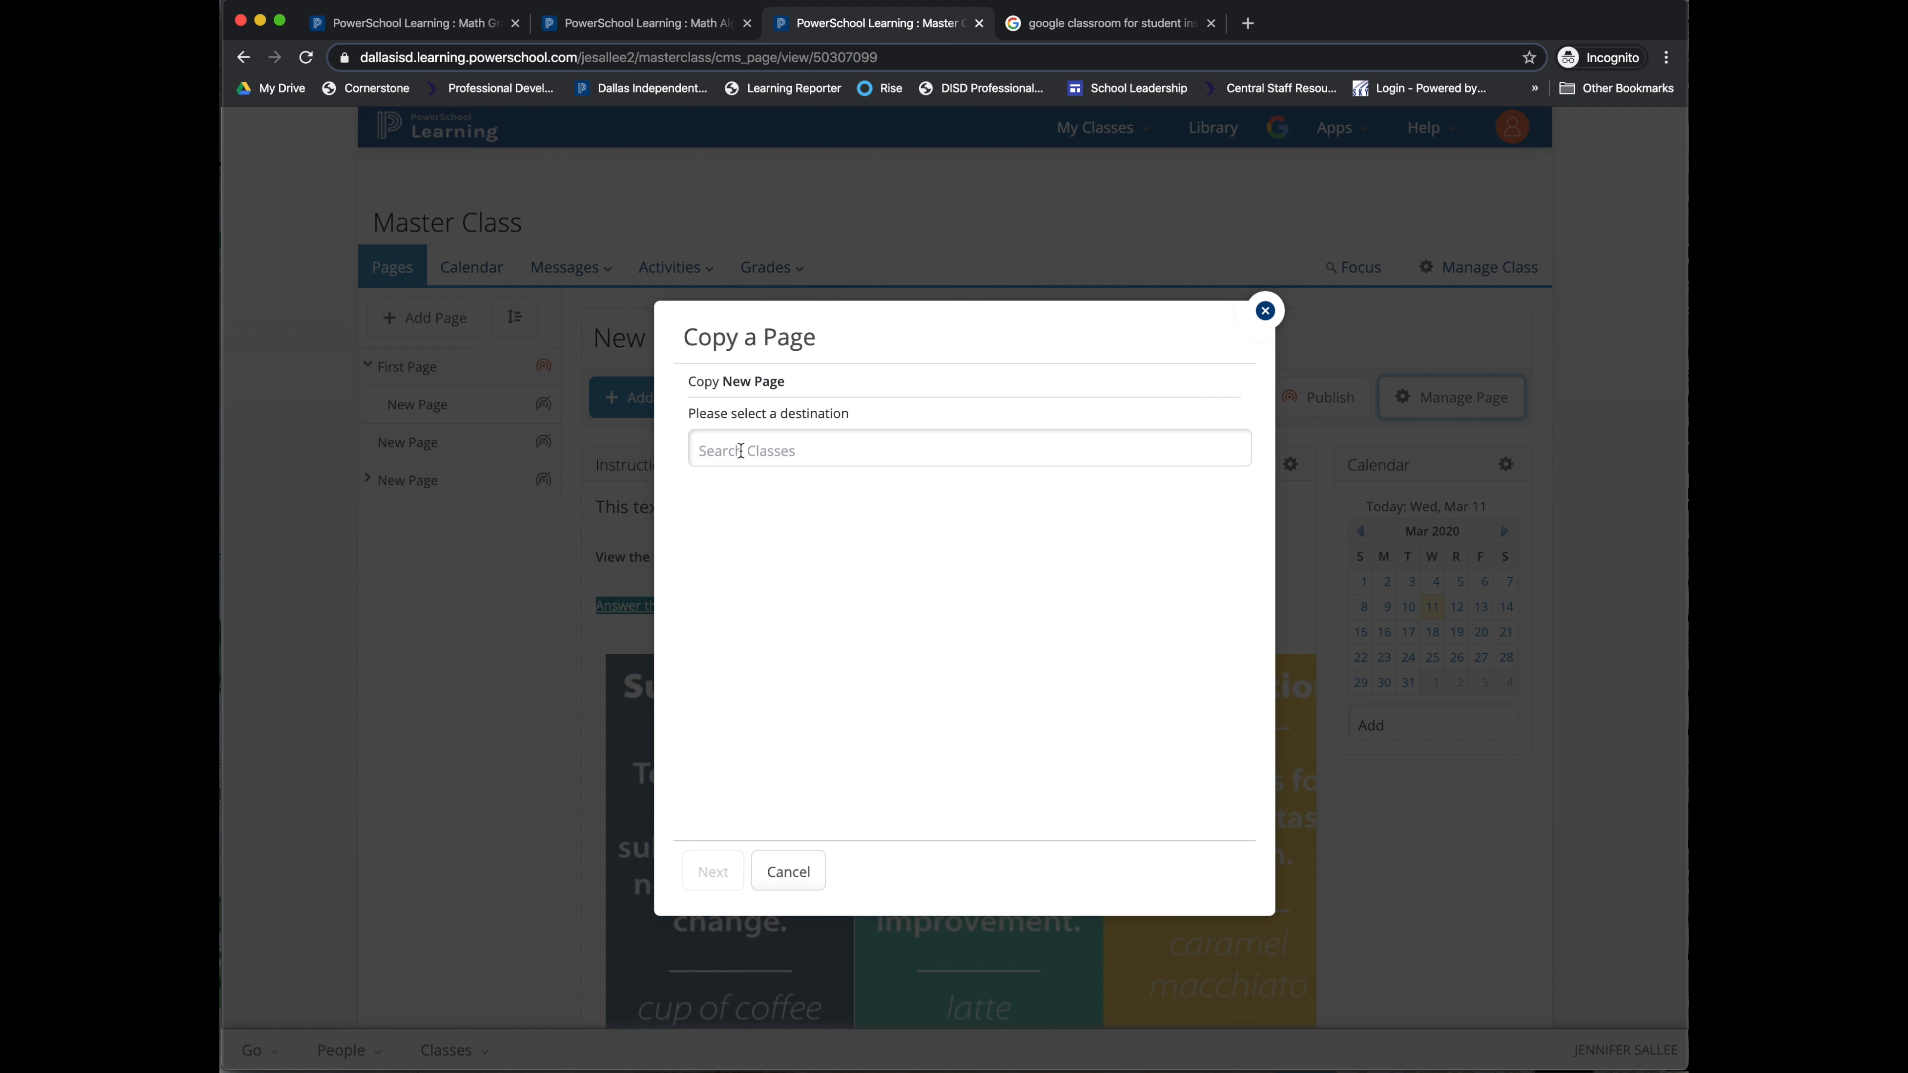
{"action": "left_click", "coordinate": [741, 450]}
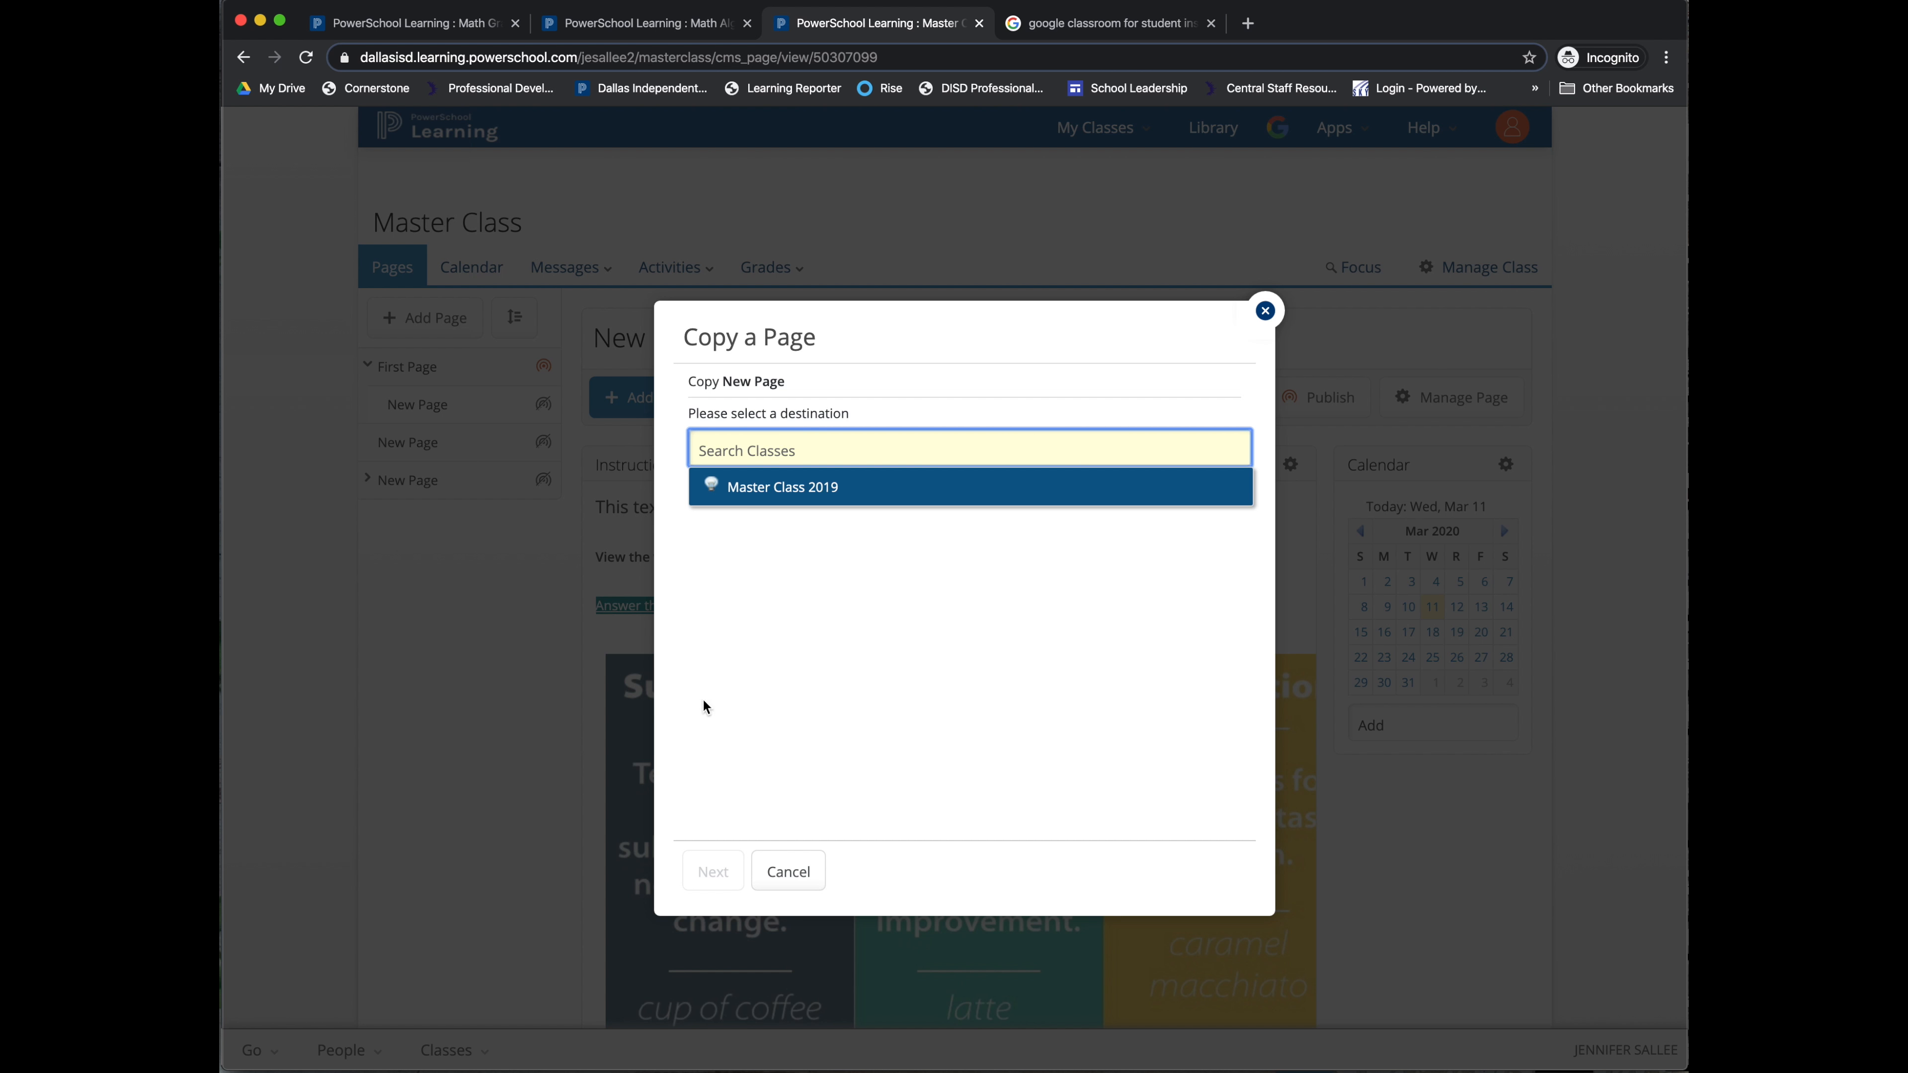
{"action": "left_click", "coordinate": [1265, 311]}
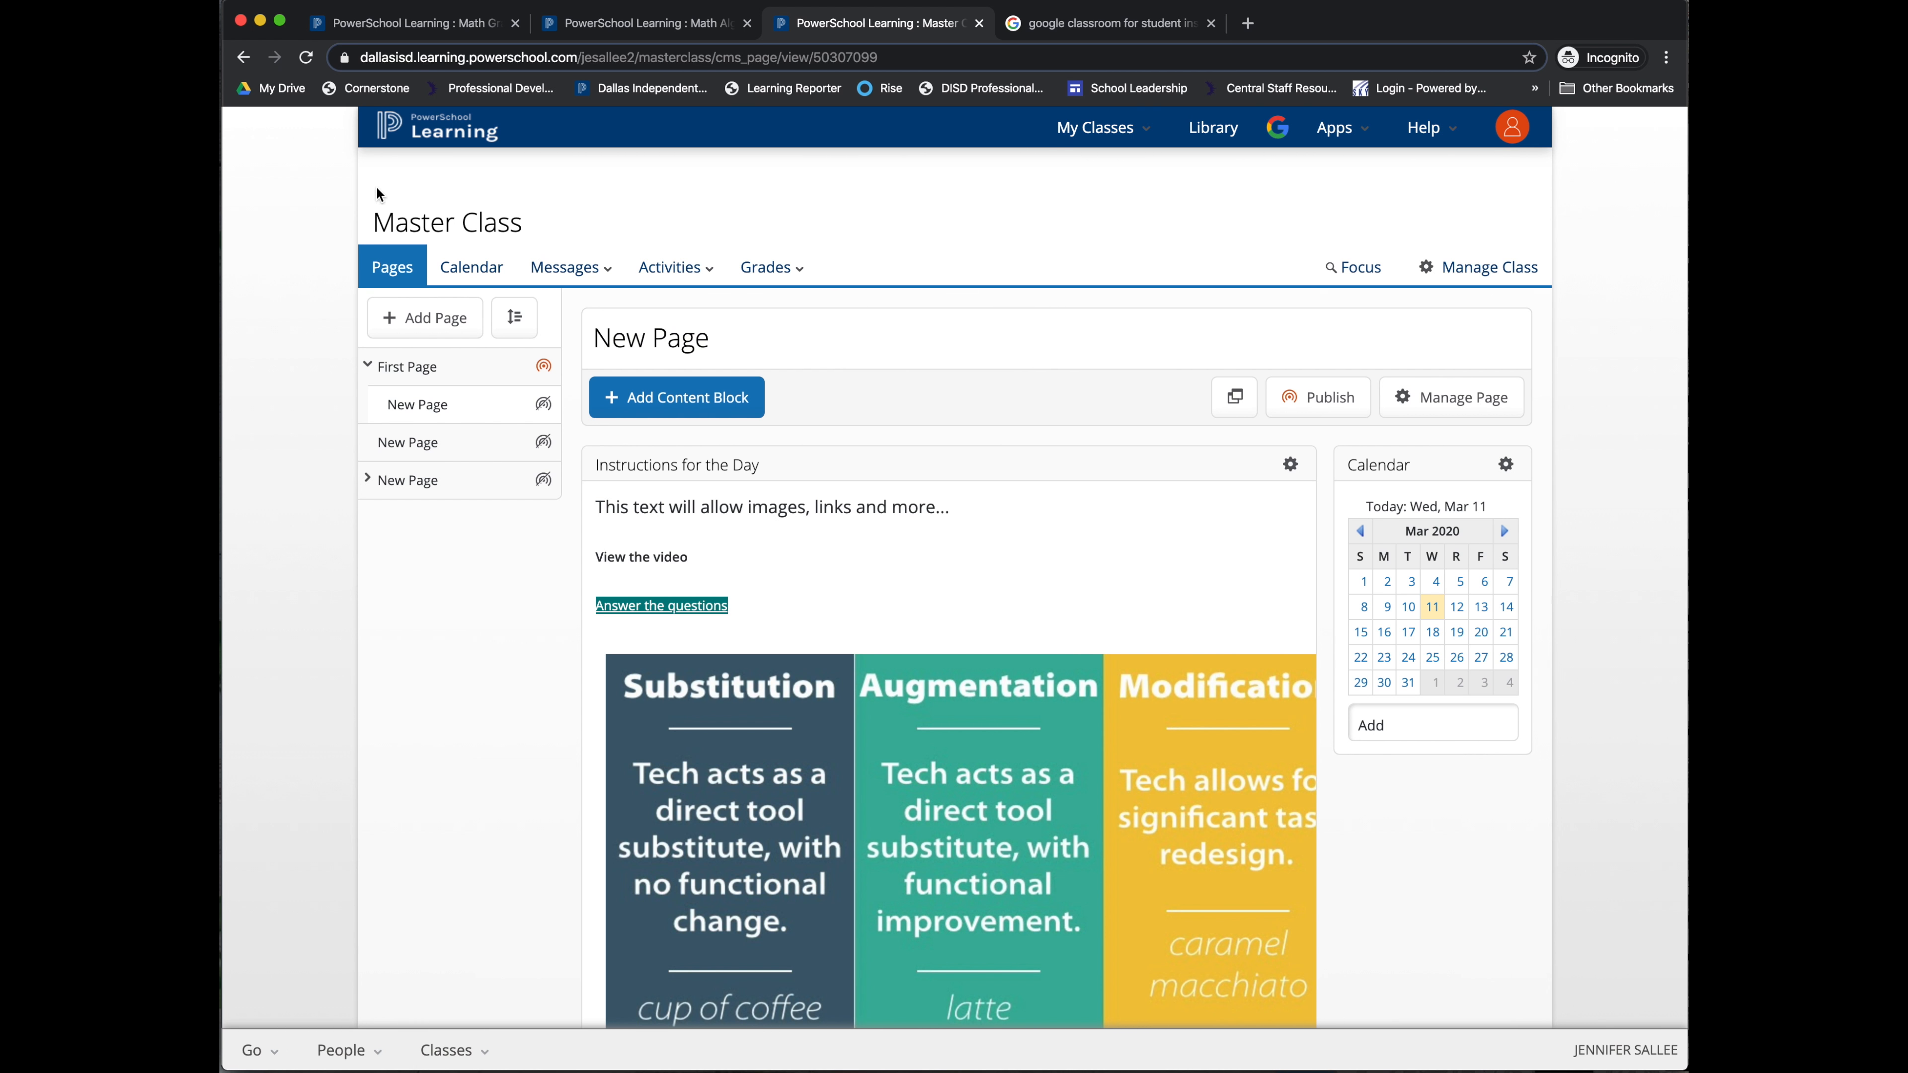
Step: Go from the Calendar to Messages > Announcements for Master Class
{"action": "left_click", "coordinate": [483, 267]}
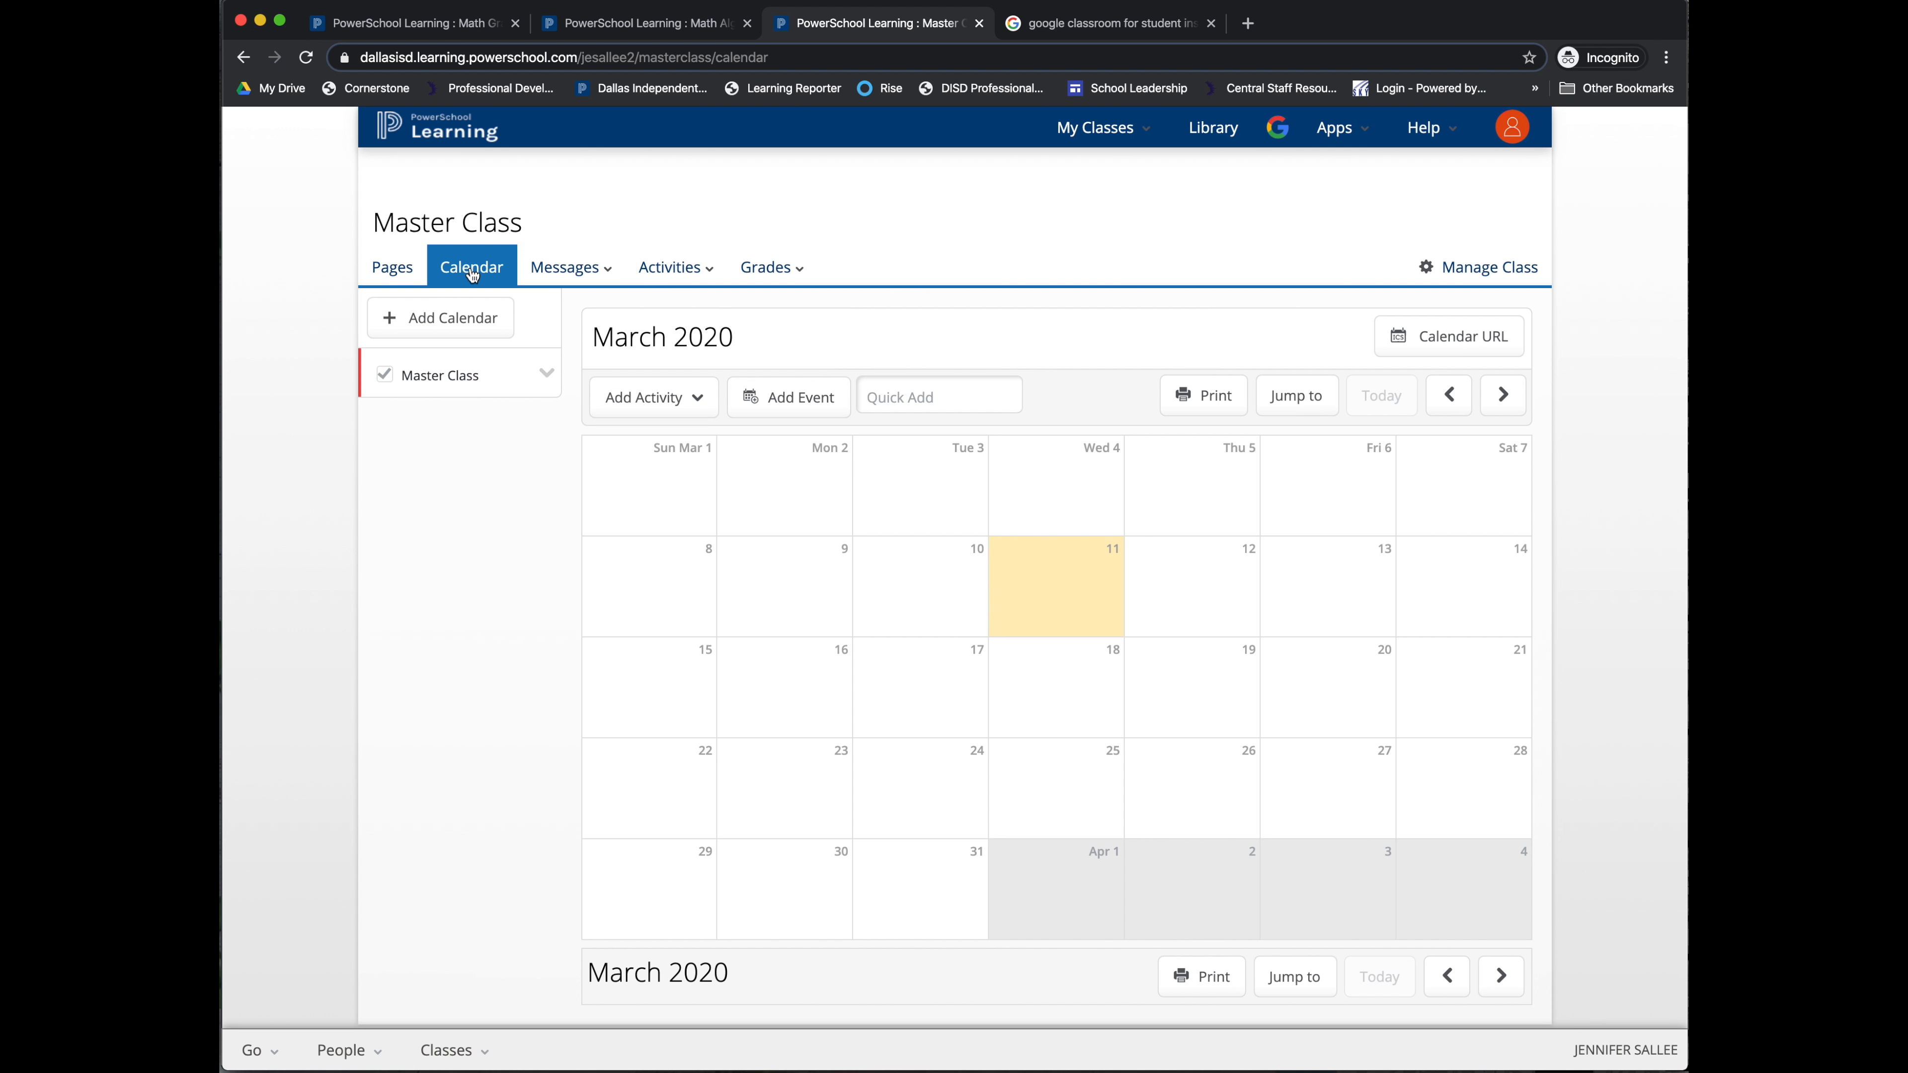
{"action": "left_click", "coordinate": [586, 275]}
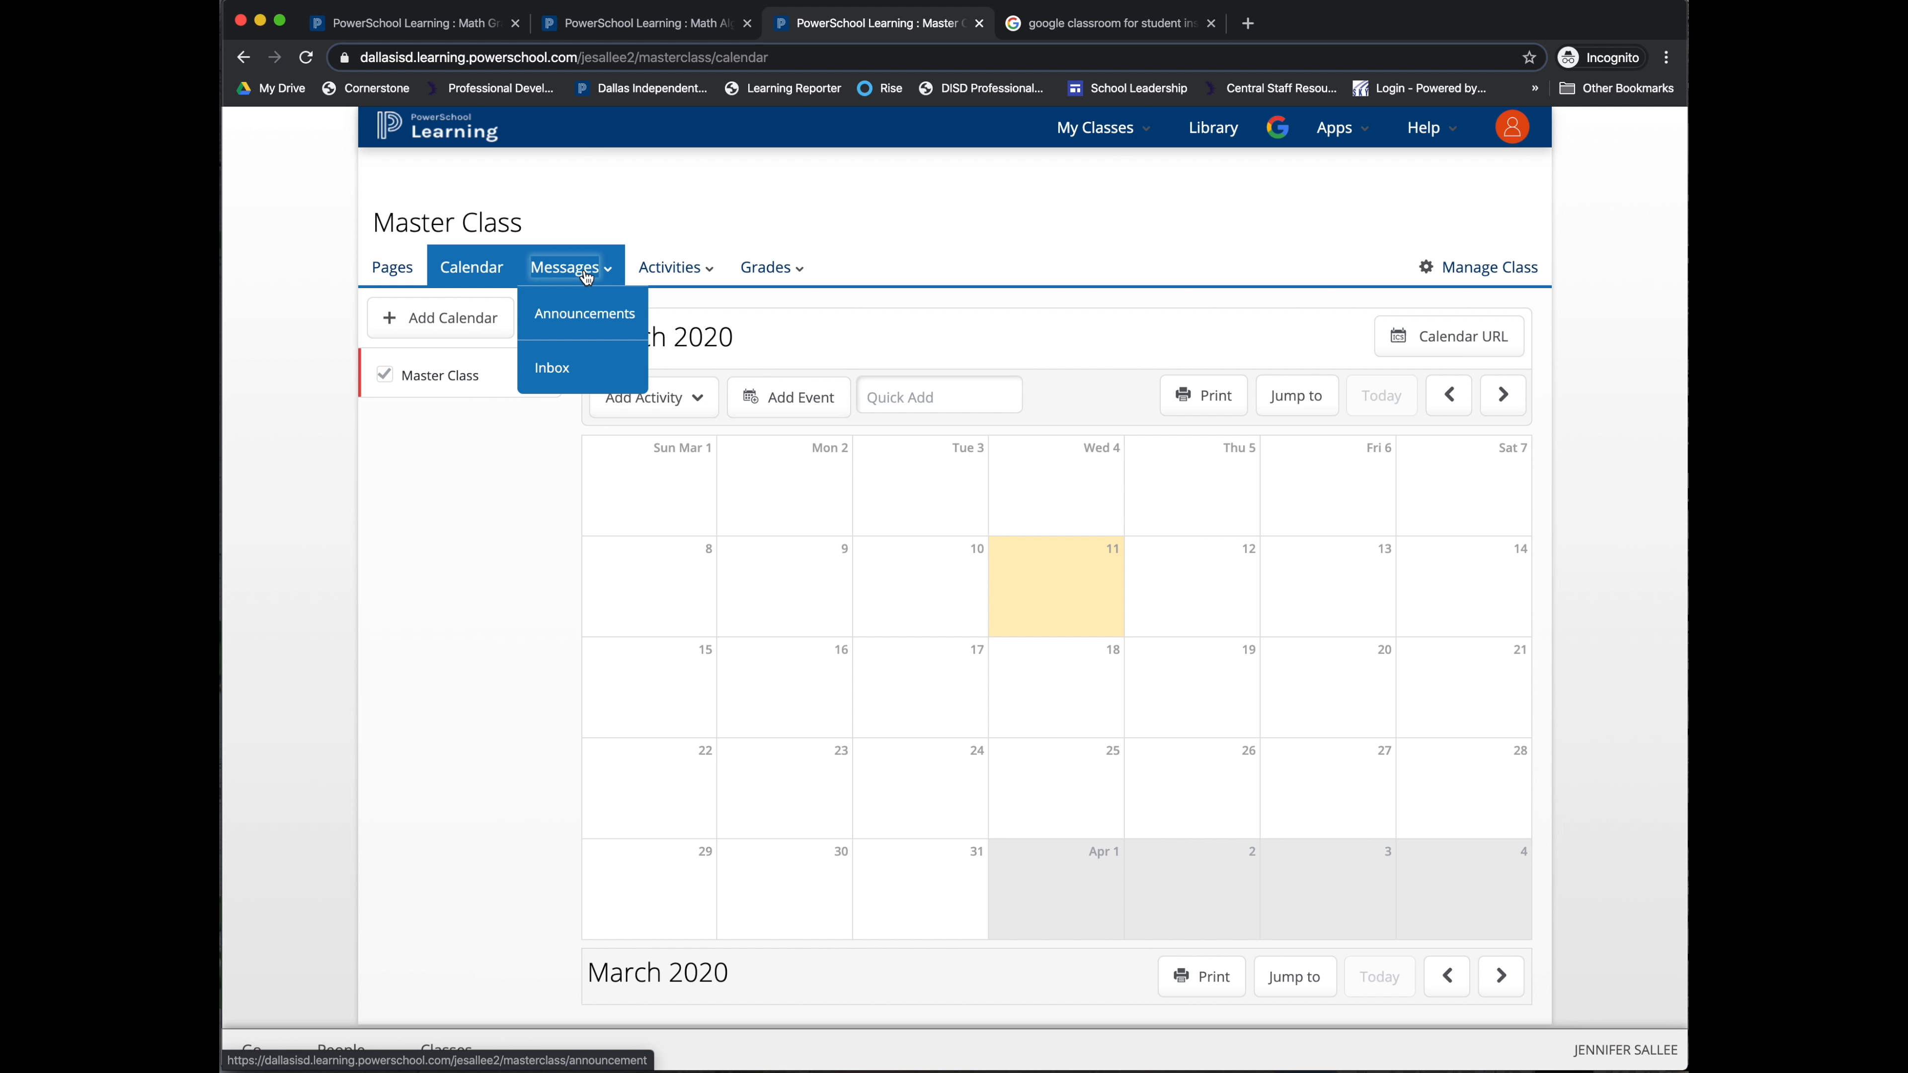
{"action": "left_click", "coordinate": [577, 311]}
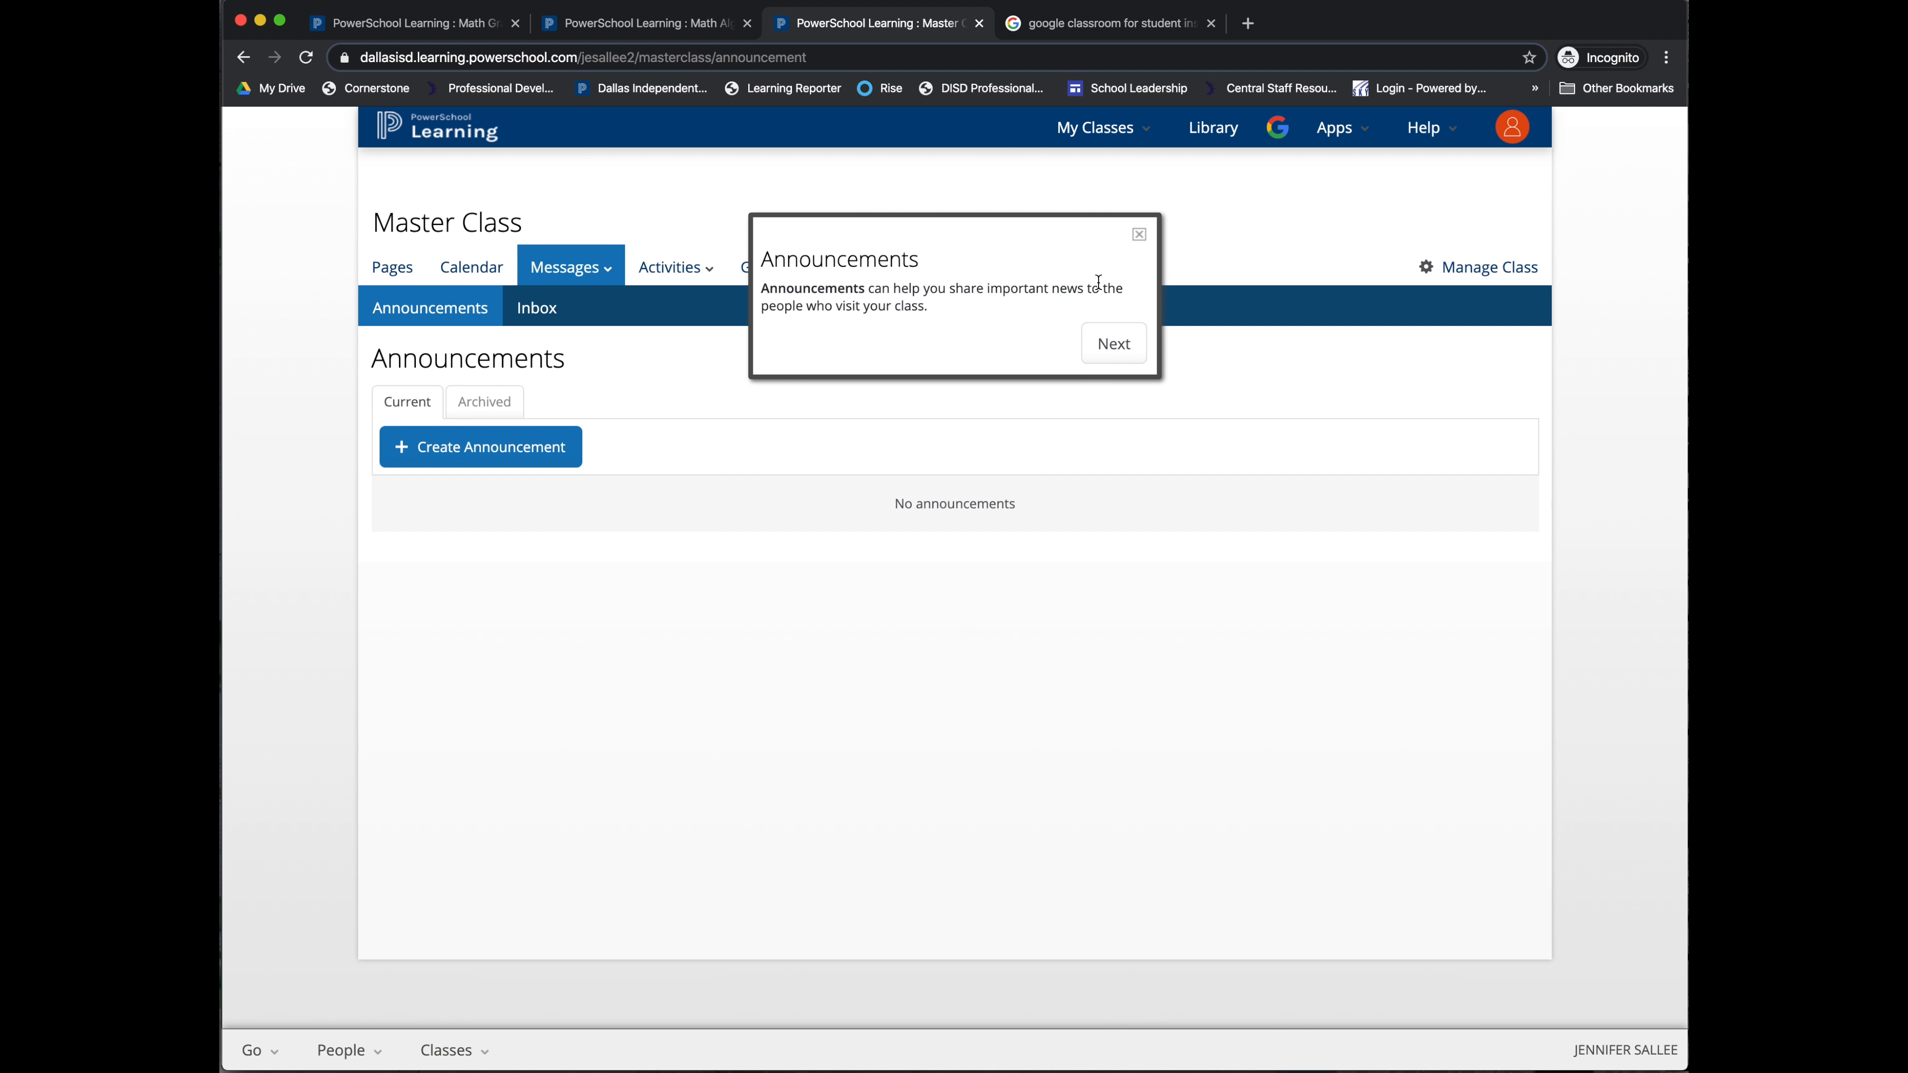
Step: Step through the announcements tour and start a new announcement
{"action": "left_click", "coordinate": [1115, 343]}
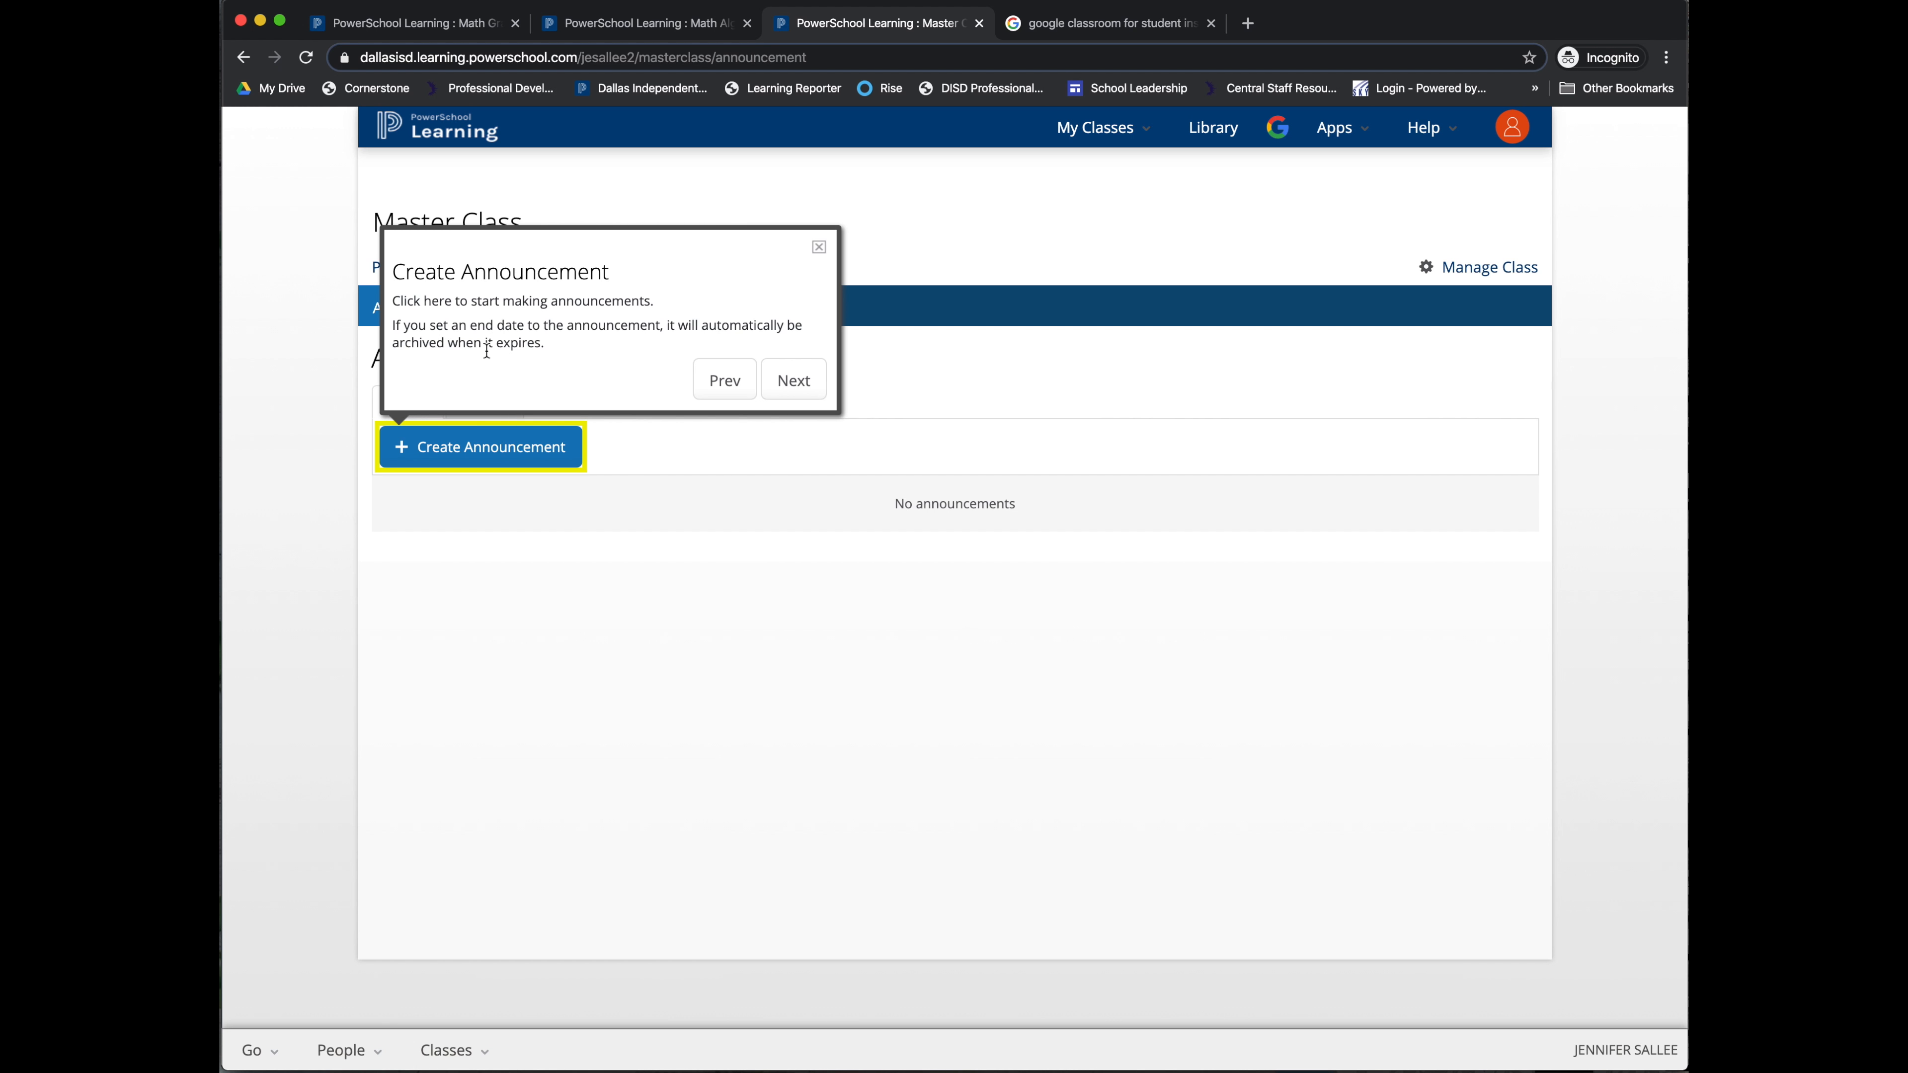
{"action": "left_click", "coordinate": [776, 376]}
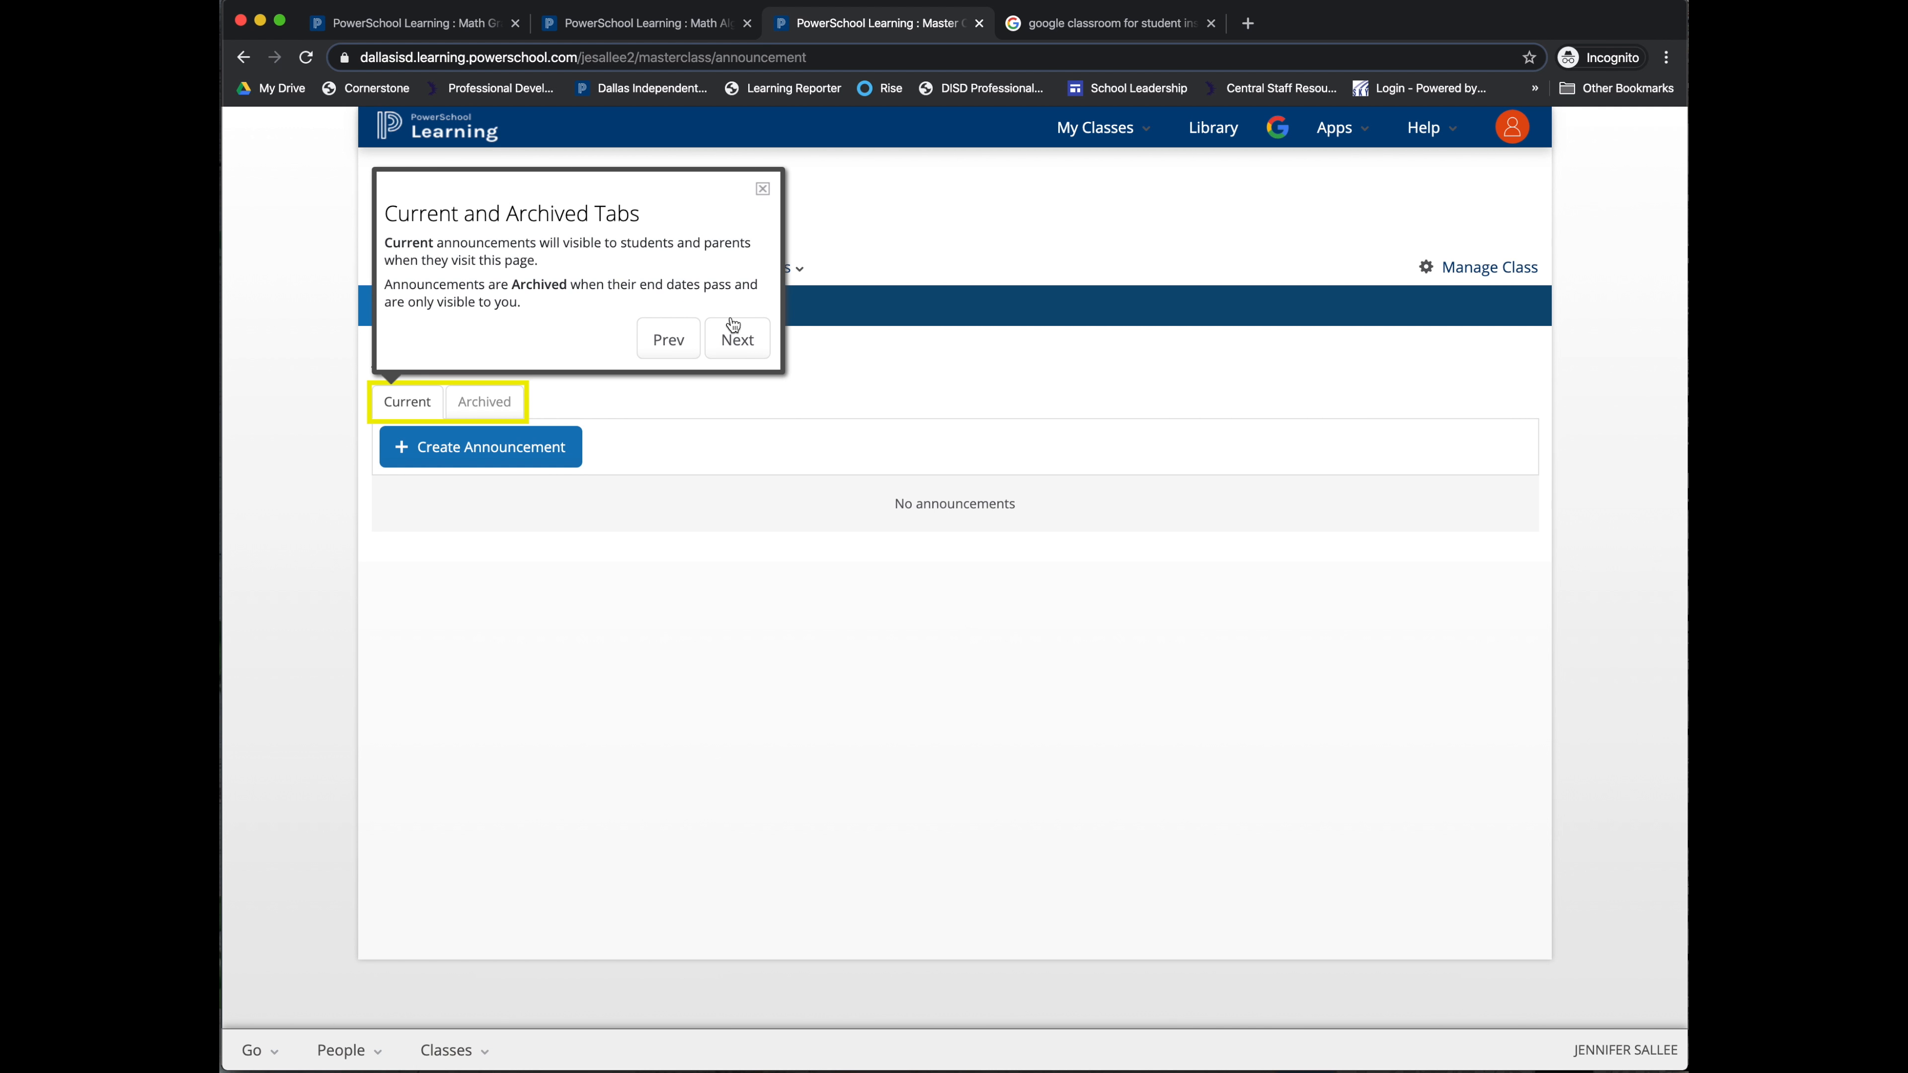
{"action": "left_click", "coordinate": [738, 338]}
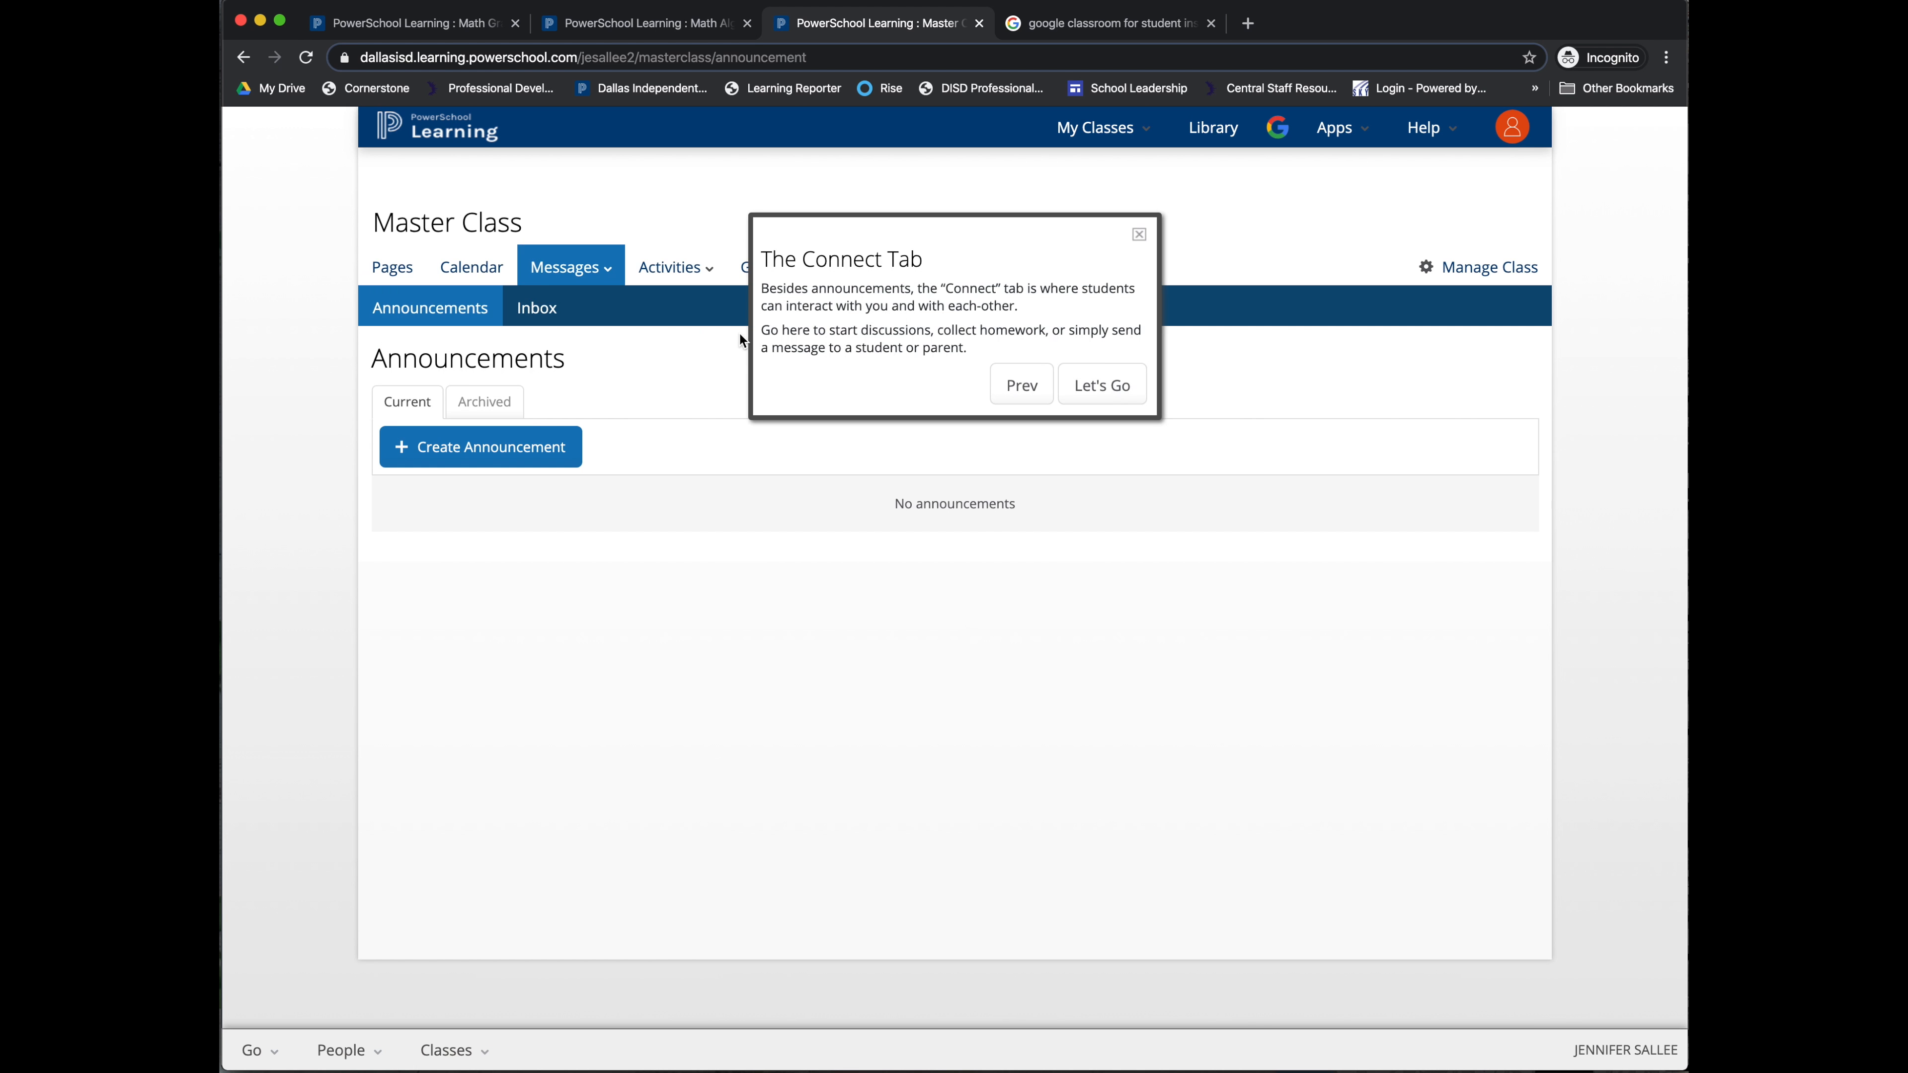
{"action": "left_click", "coordinate": [1102, 387]}
{"action": "left_click", "coordinate": [468, 444]}
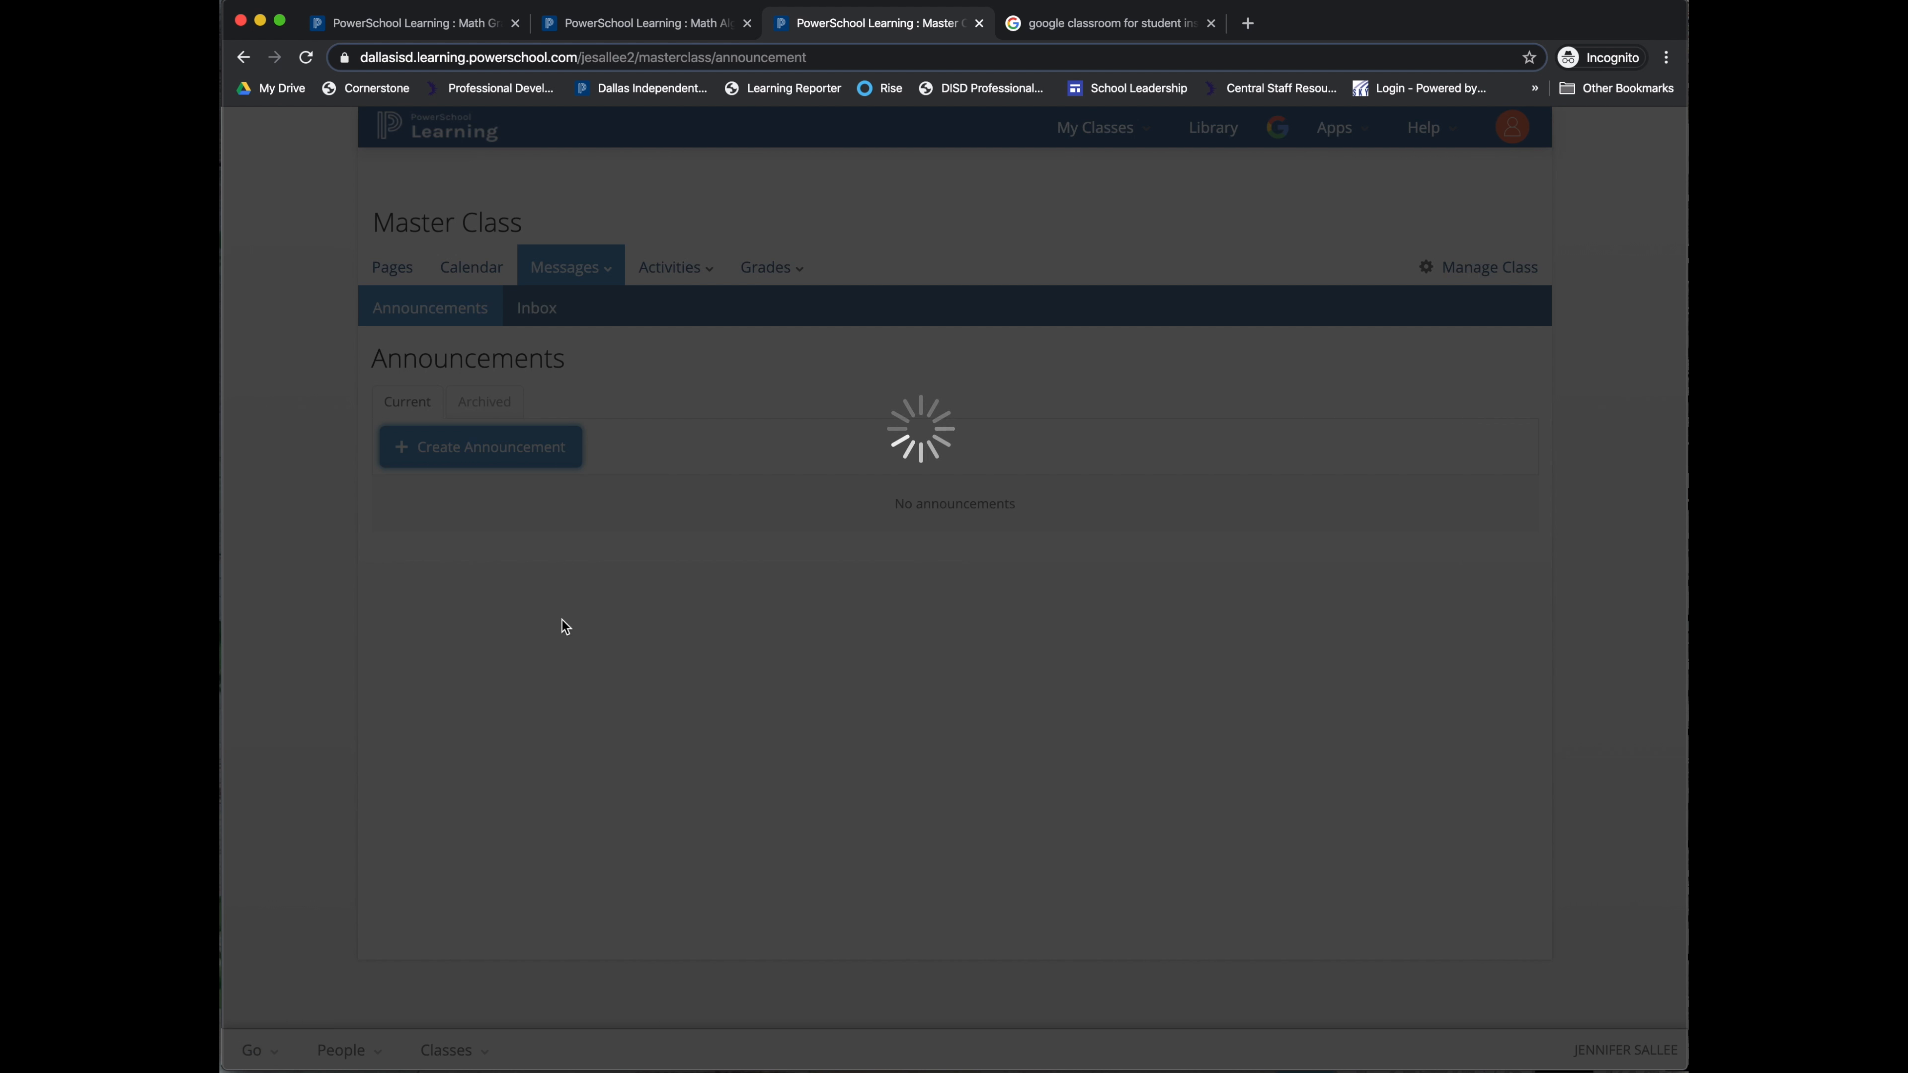
Step: Title it 'Welcome to class!', pin it always on top, display until March 31, 2020, and save
{"action": "type", "text": "Welcome to class!"}
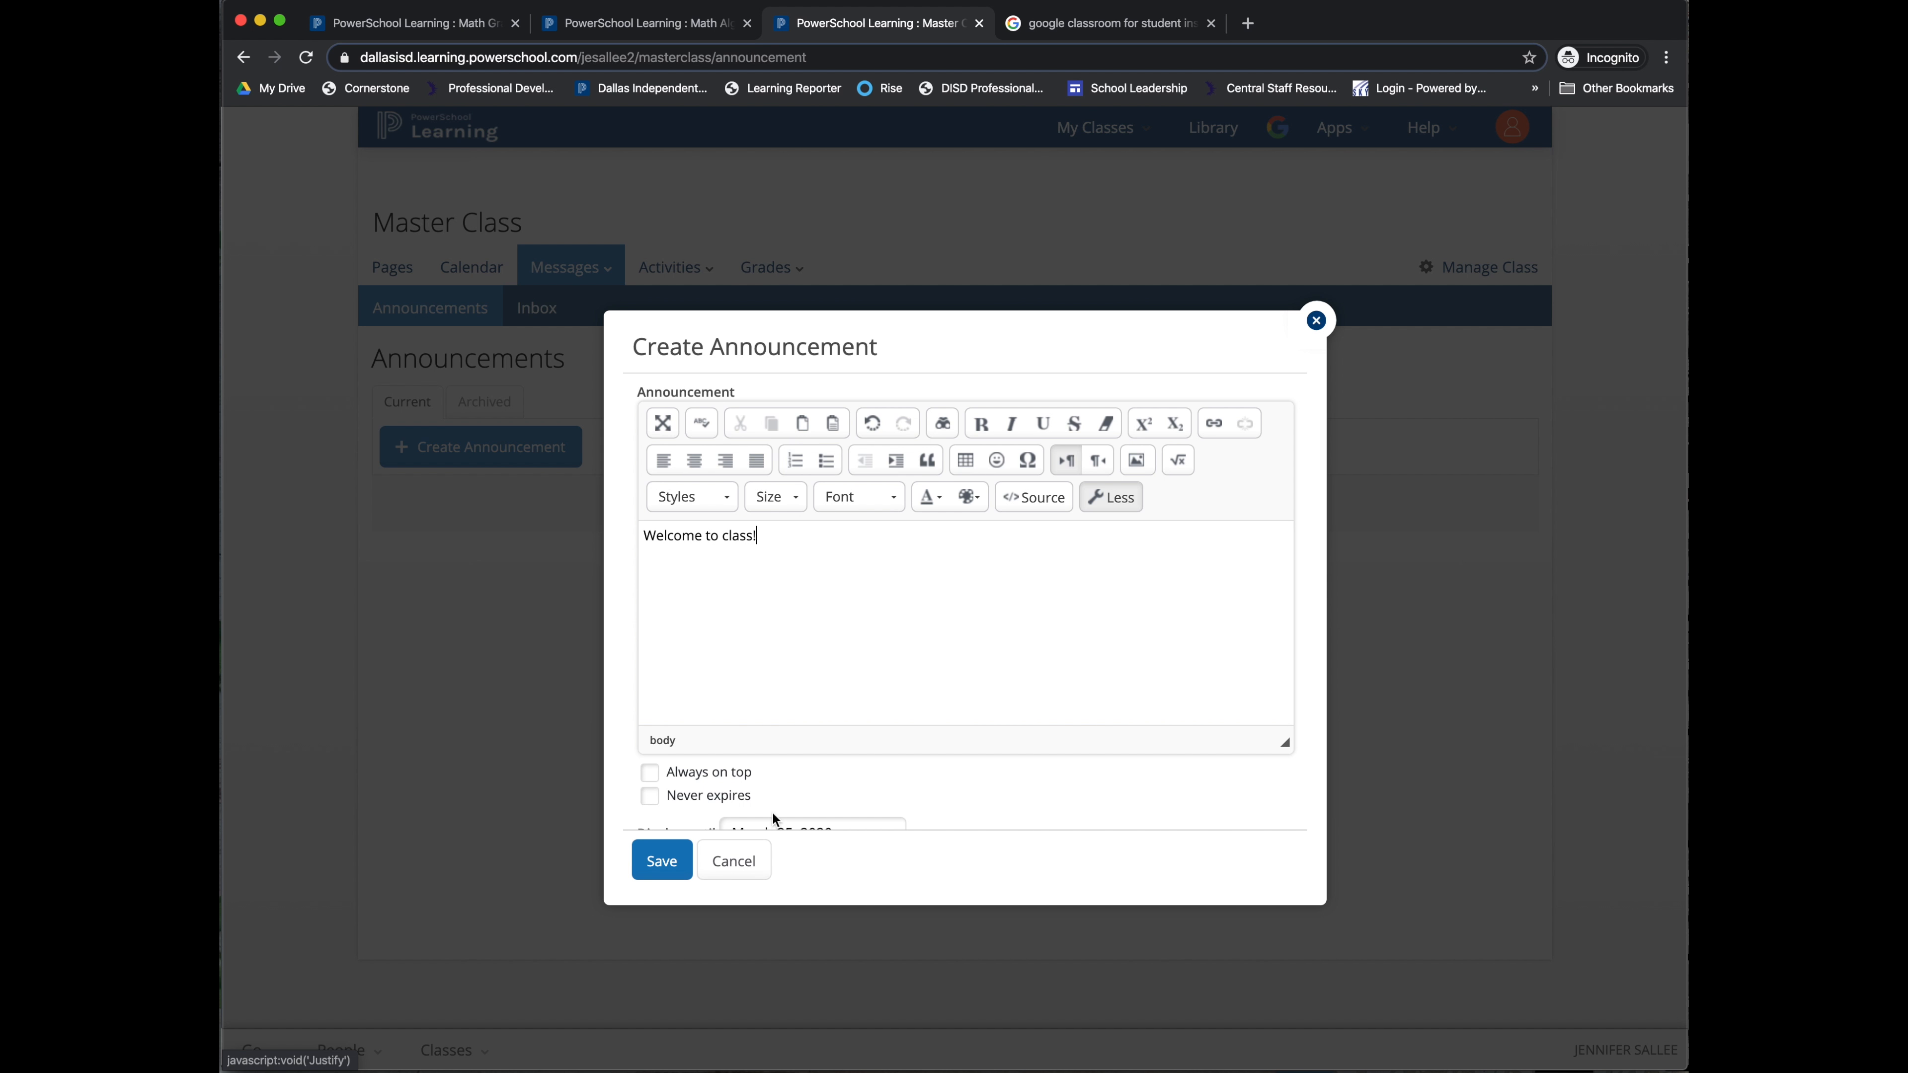
{"action": "scroll", "coordinate": [783, 746], "scroll_direction": "down", "scroll_amount": 2}
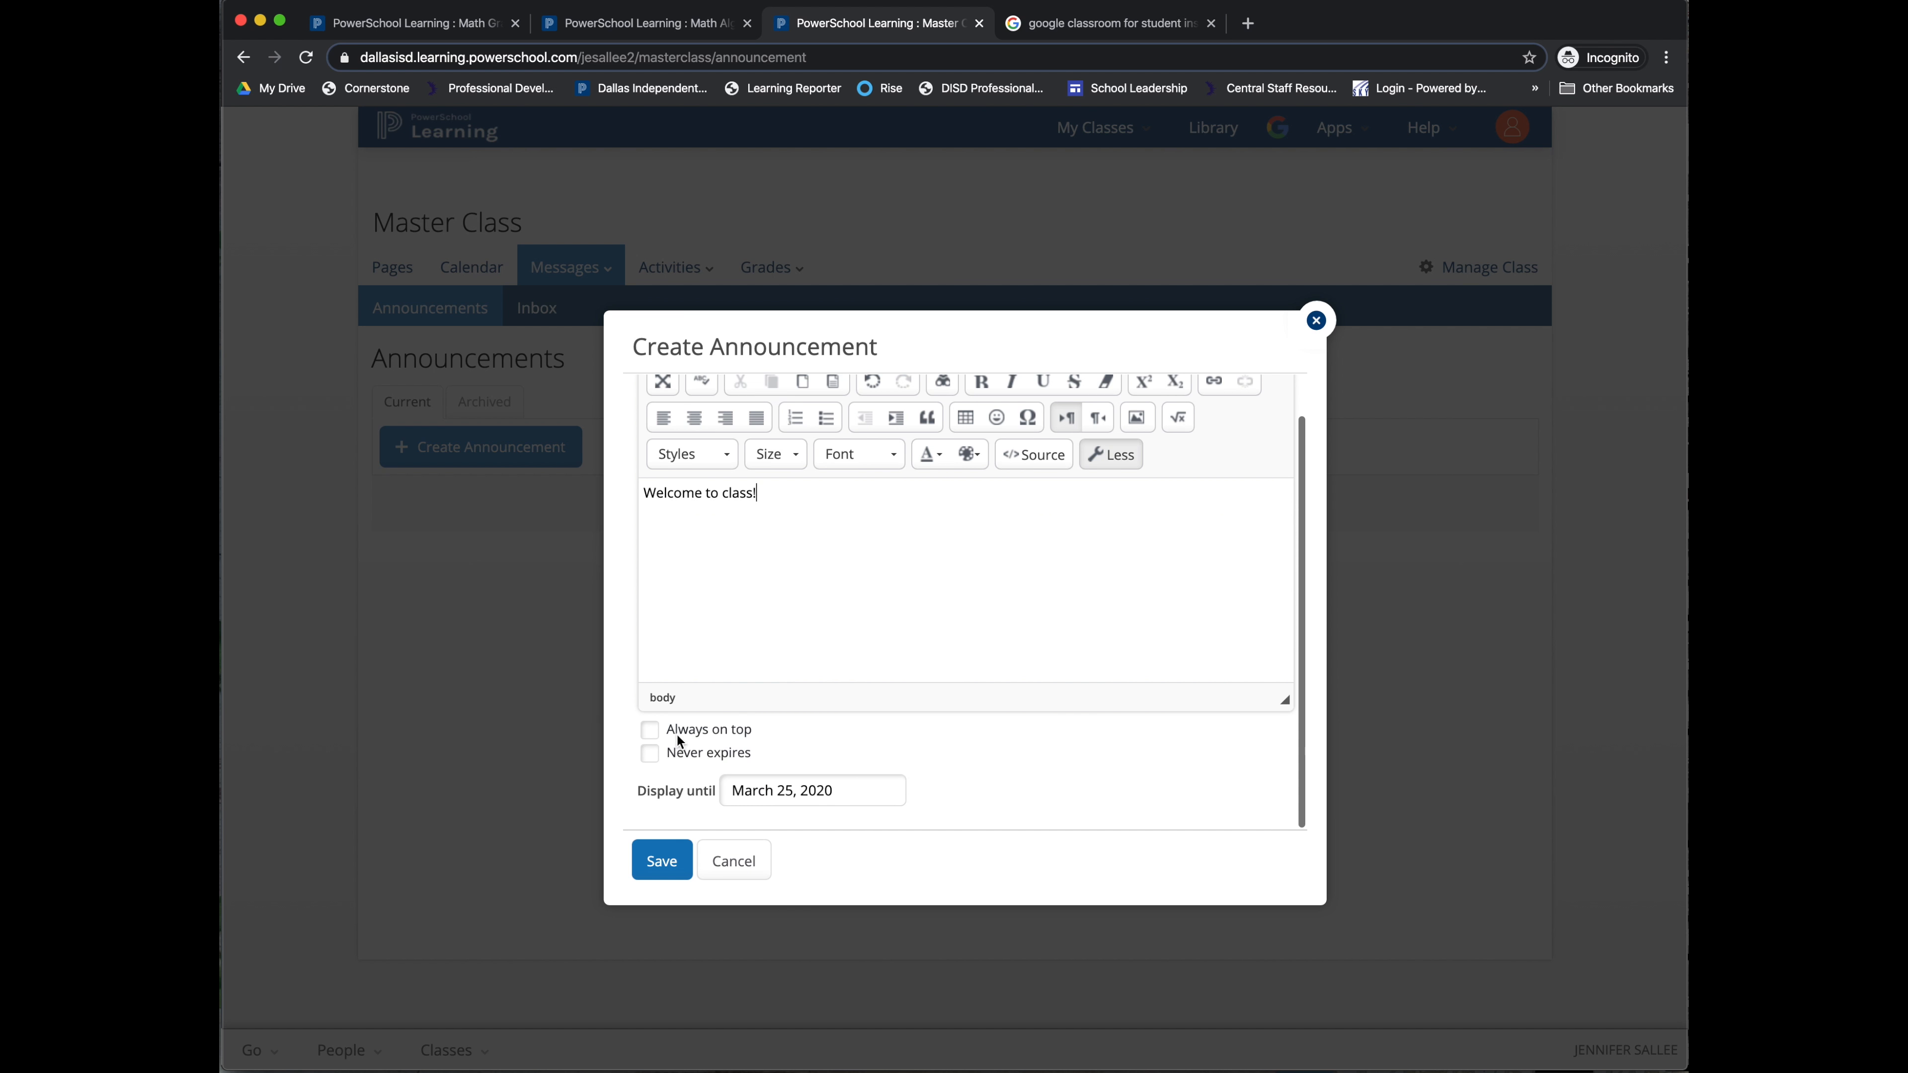
{"action": "left_click", "coordinate": [653, 736]}
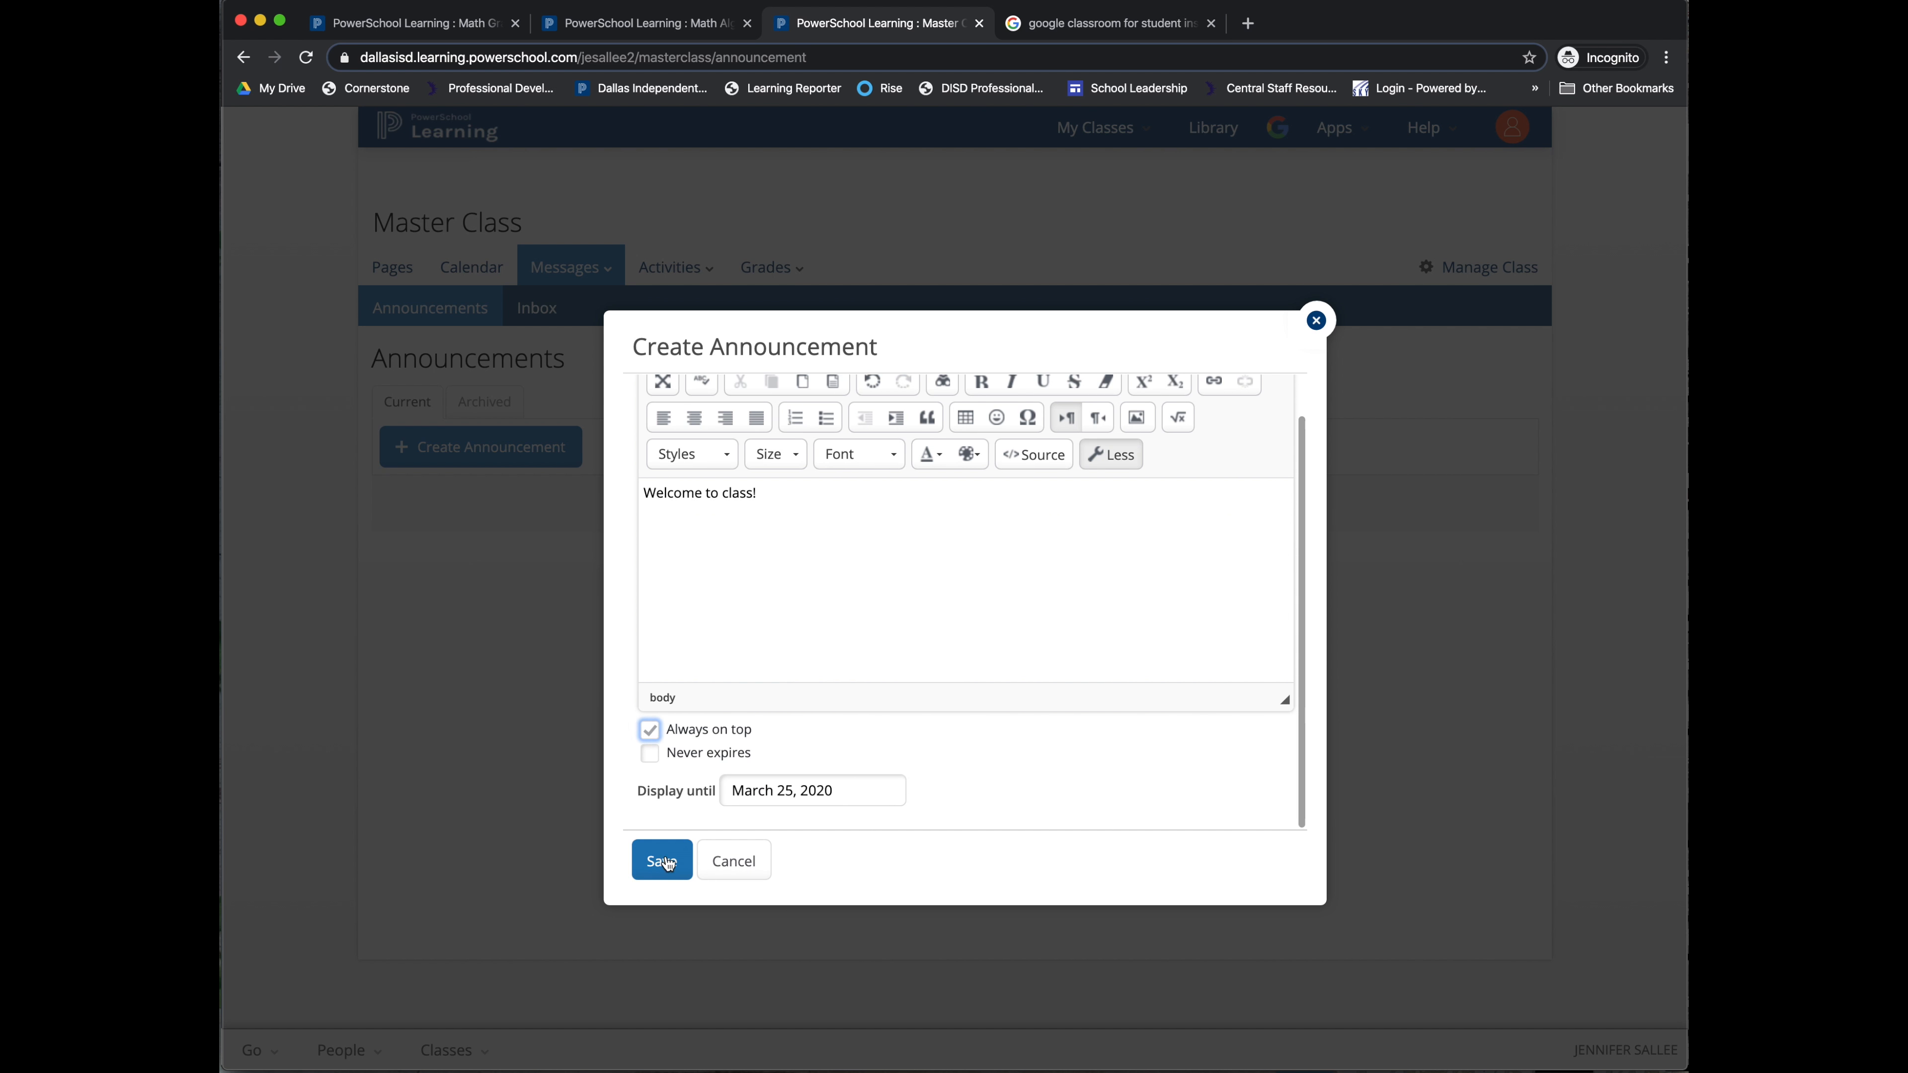
{"action": "left_click", "coordinate": [791, 788]}
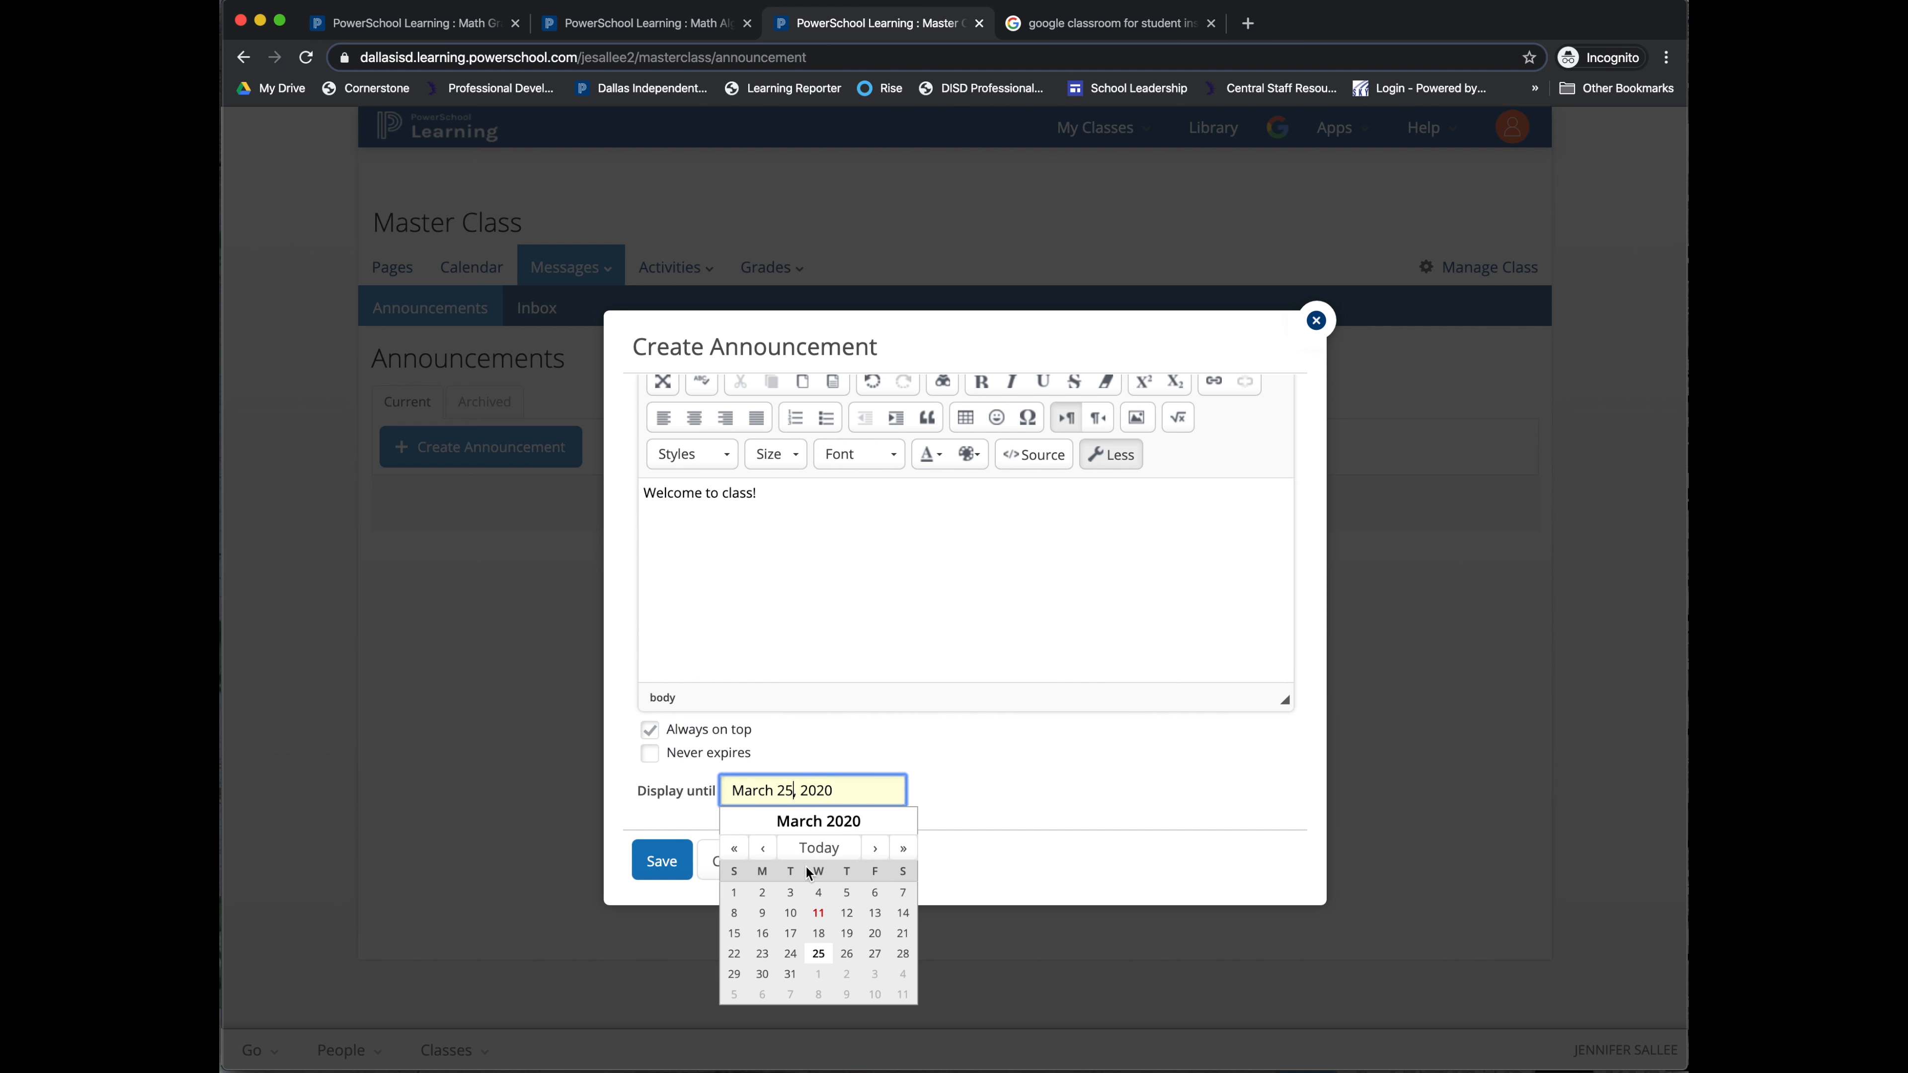
{"action": "left_click", "coordinate": [790, 973]}
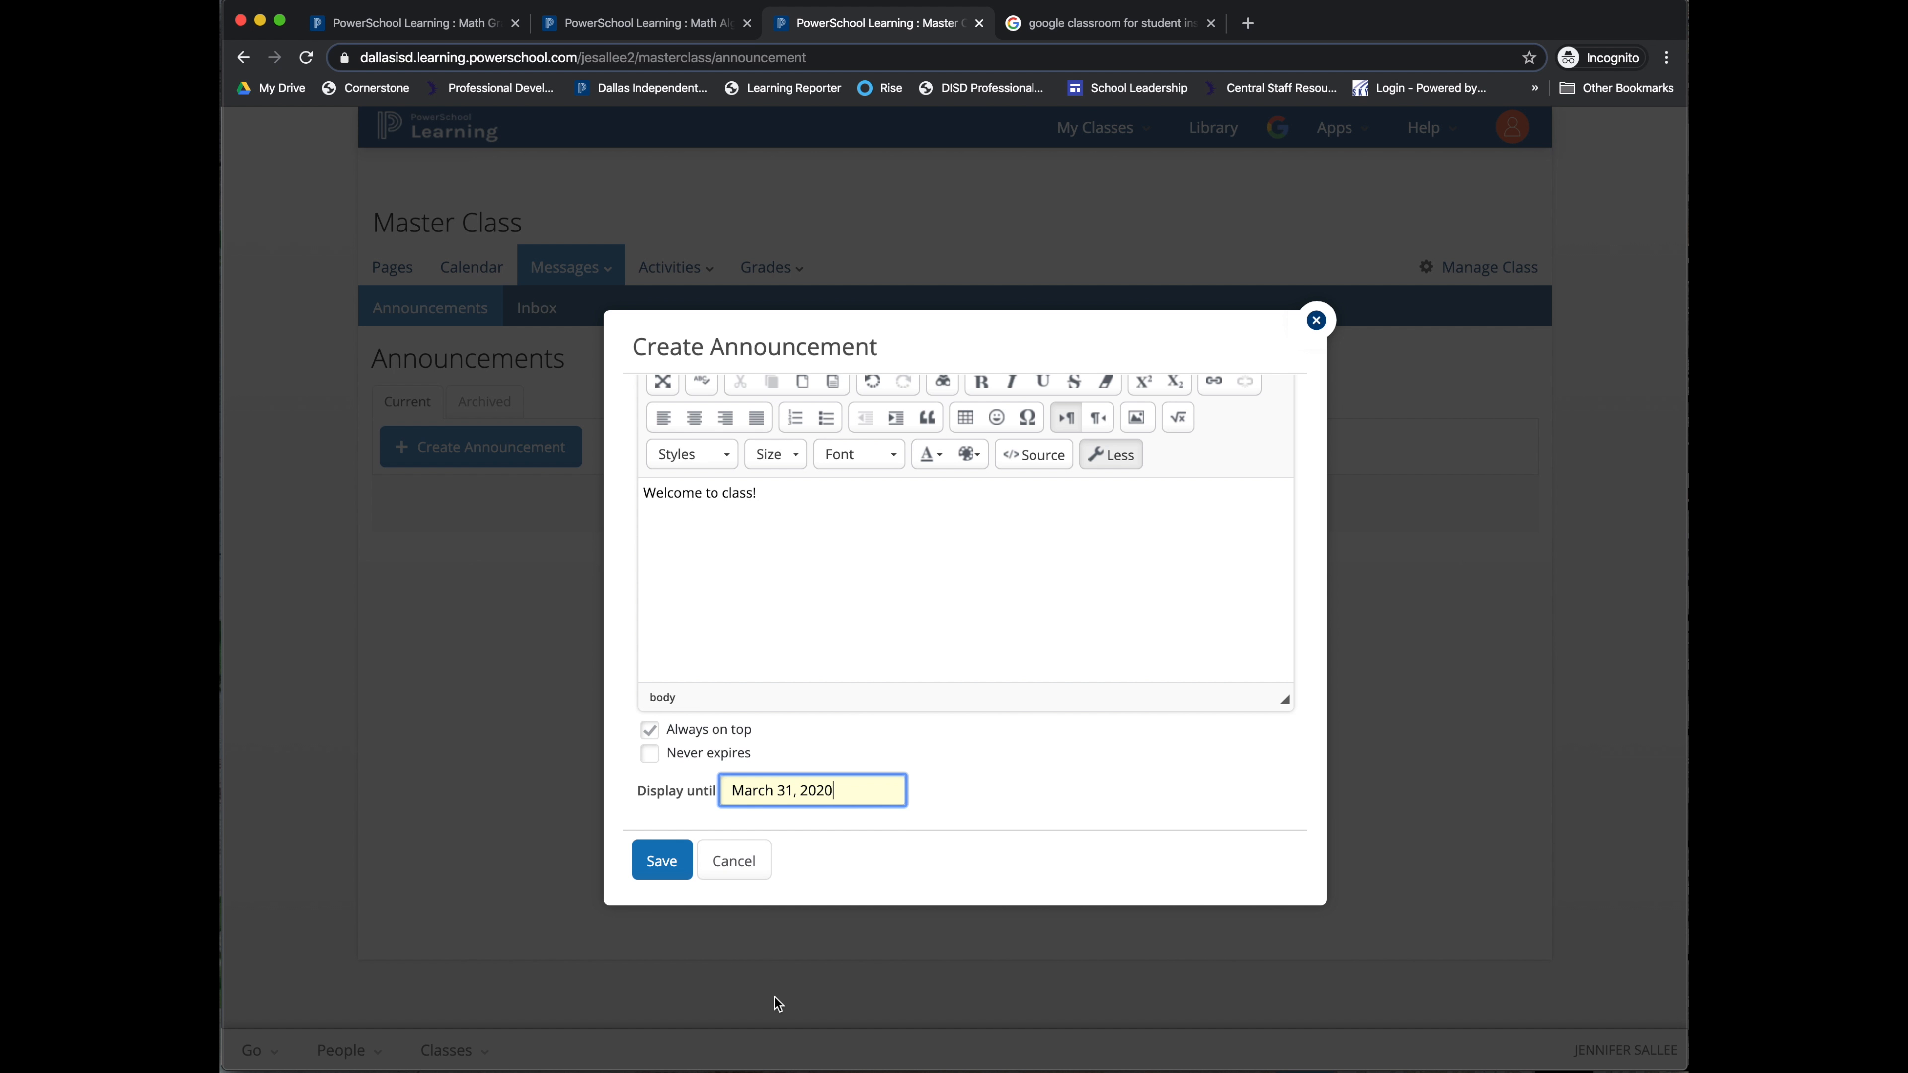
{"action": "left_click", "coordinate": [657, 870]}
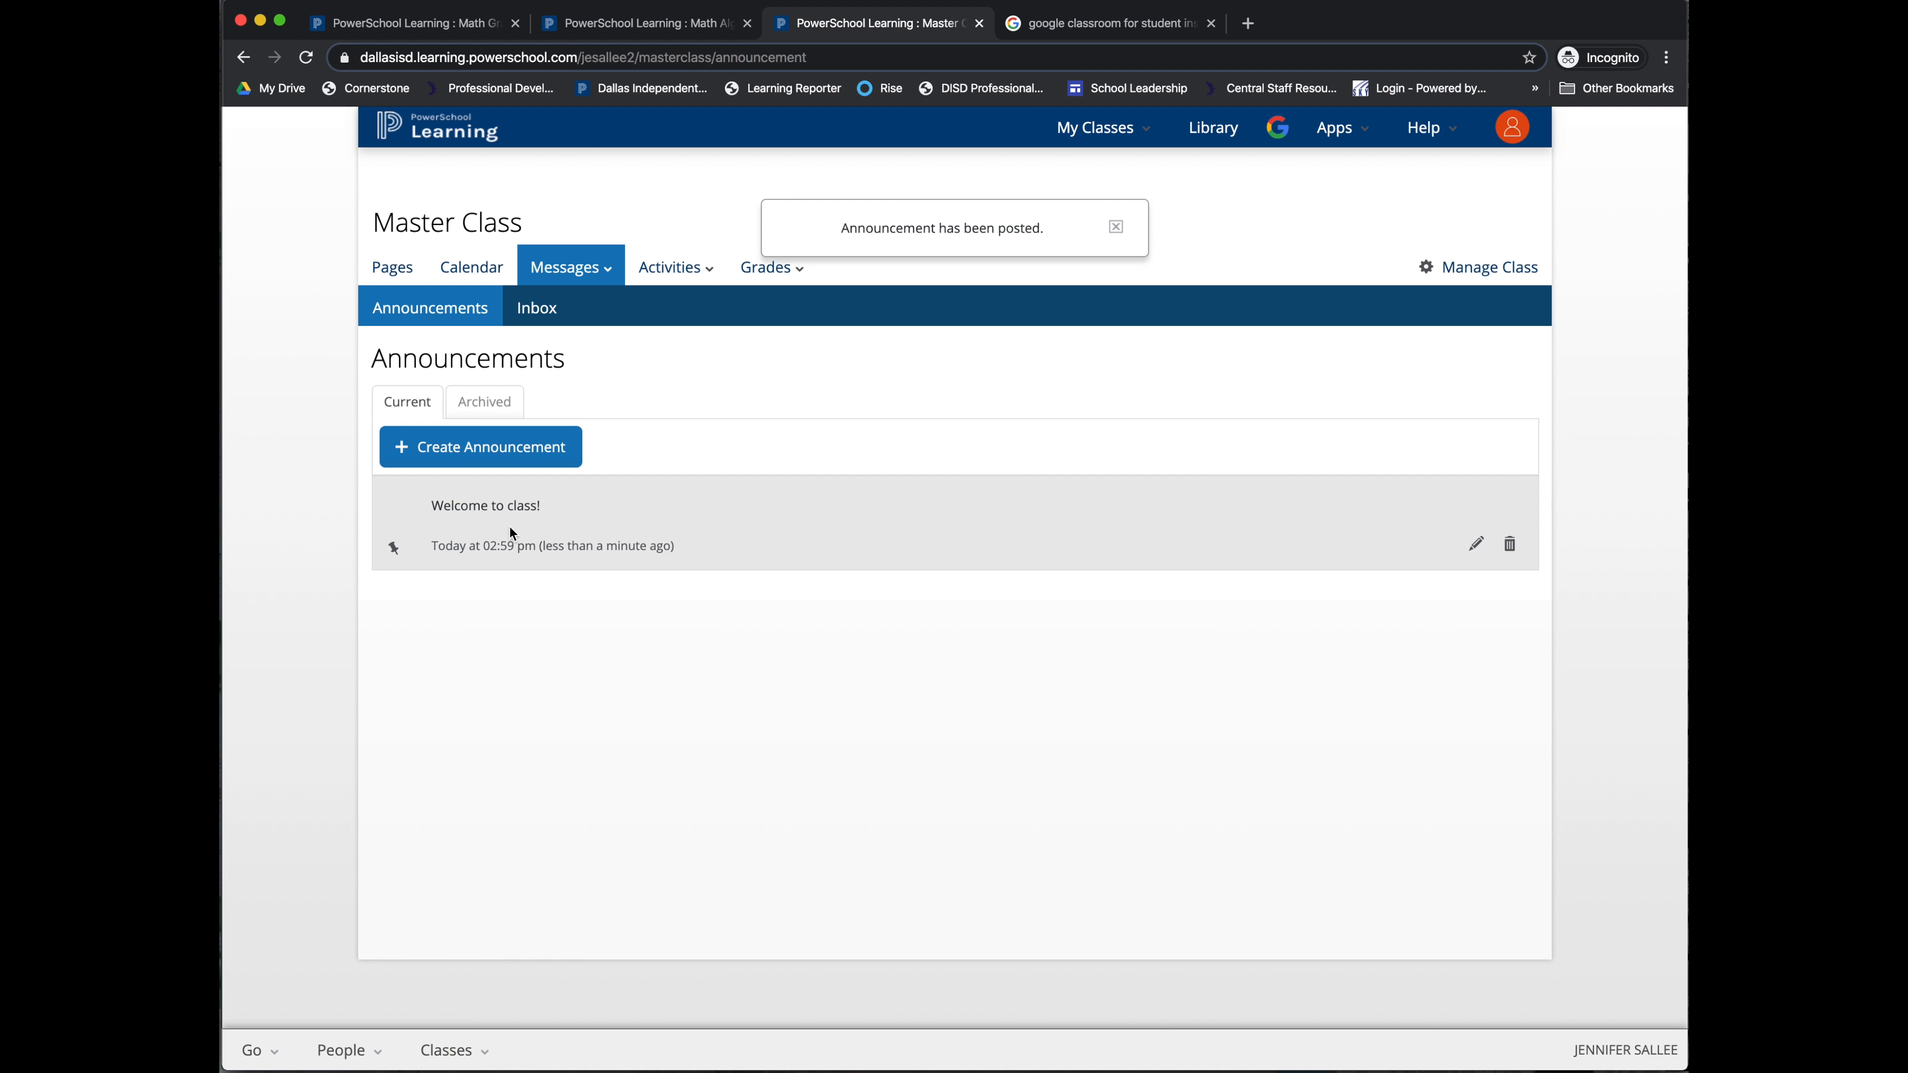
{"action": "left_click", "coordinate": [548, 309]}
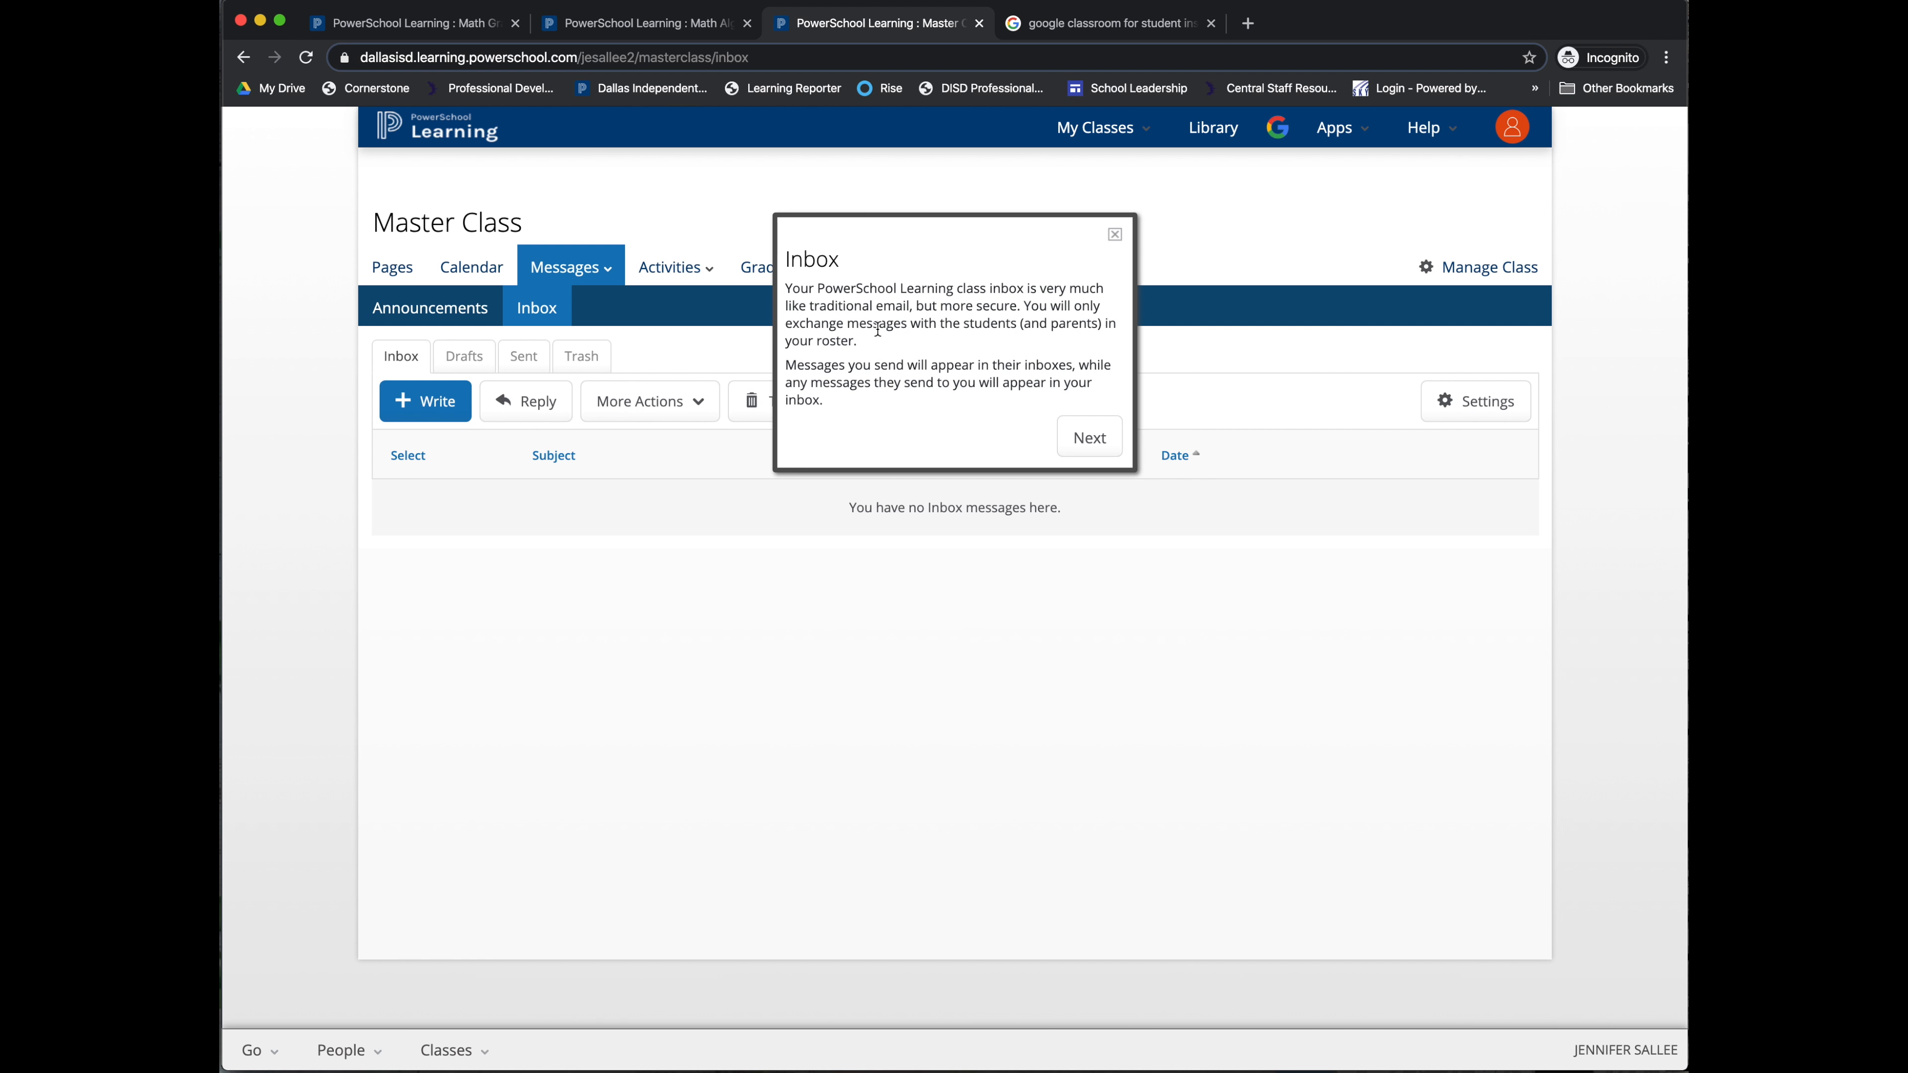
Step: Step through the inbox tour to its end and start writing a new message
{"action": "left_click", "coordinate": [1090, 438]}
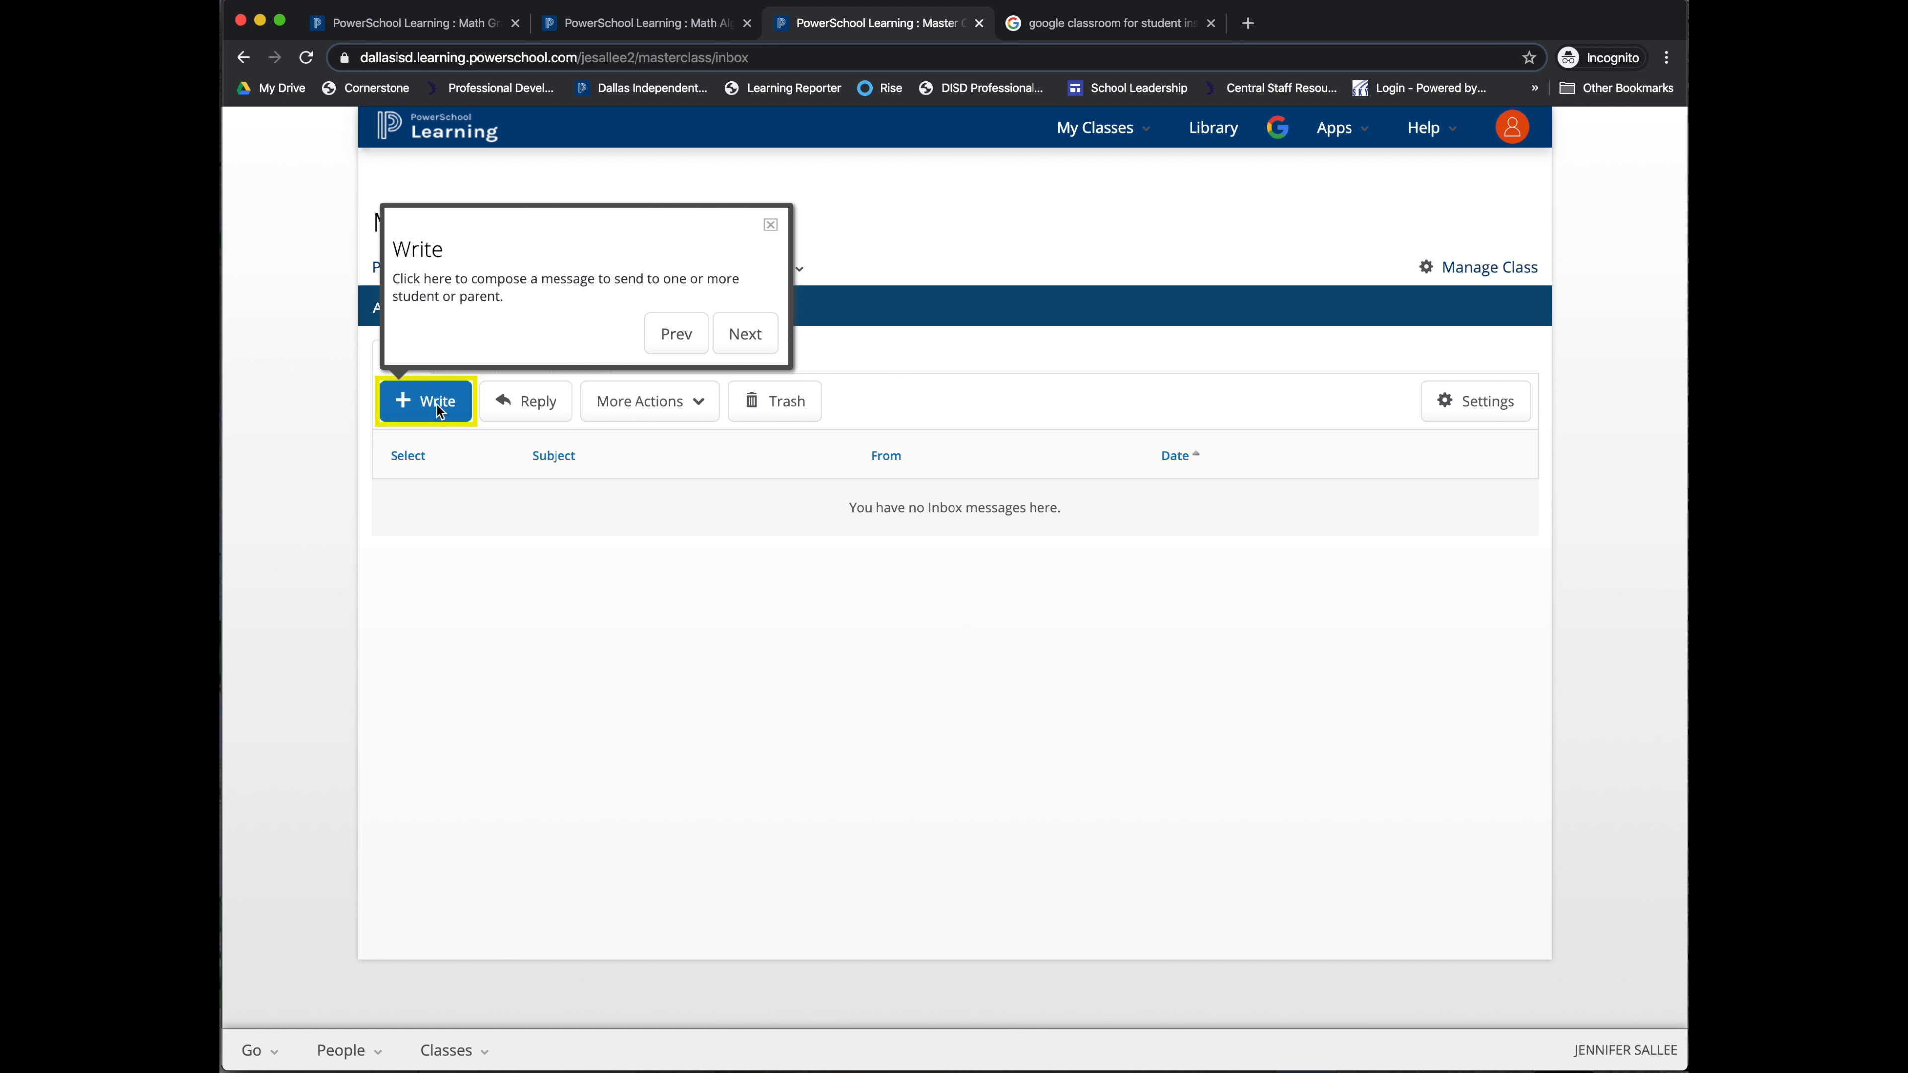
{"action": "left_click", "coordinate": [749, 332]}
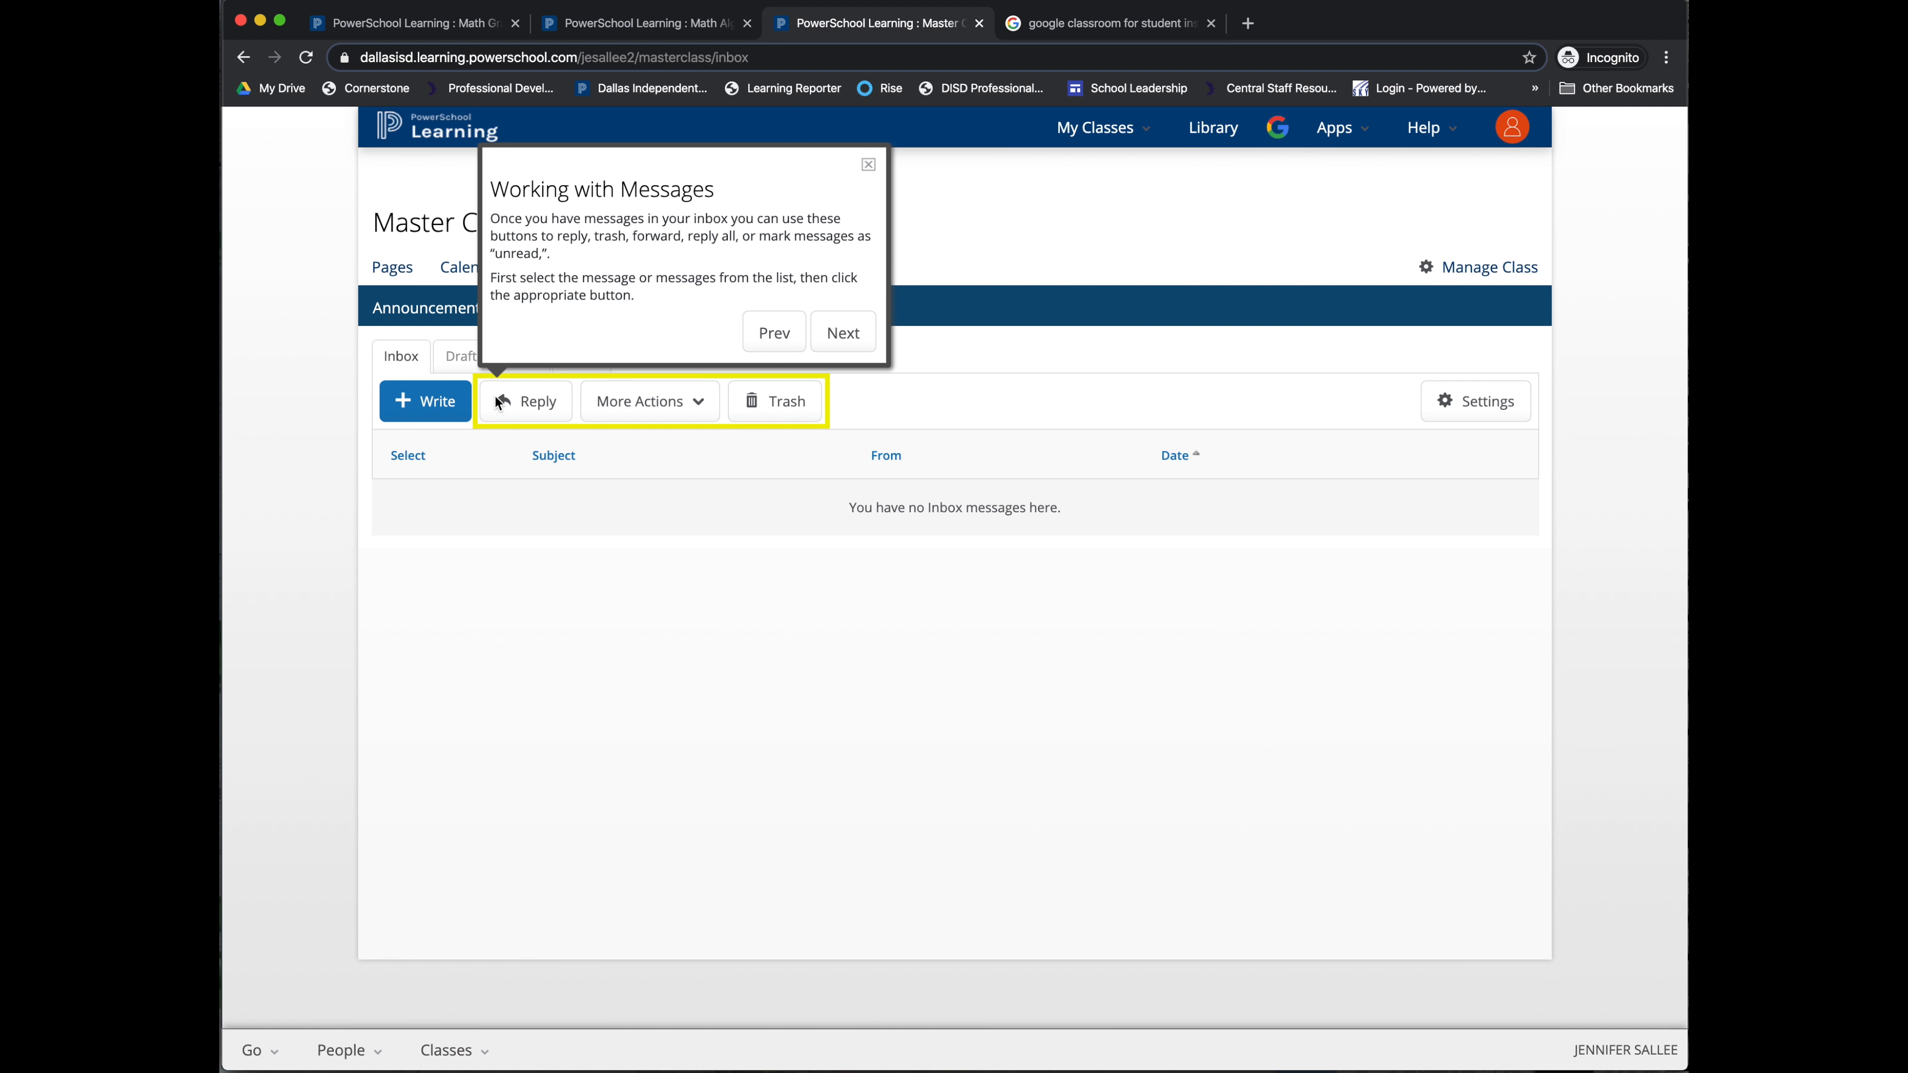
{"action": "left_click", "coordinate": [843, 329]}
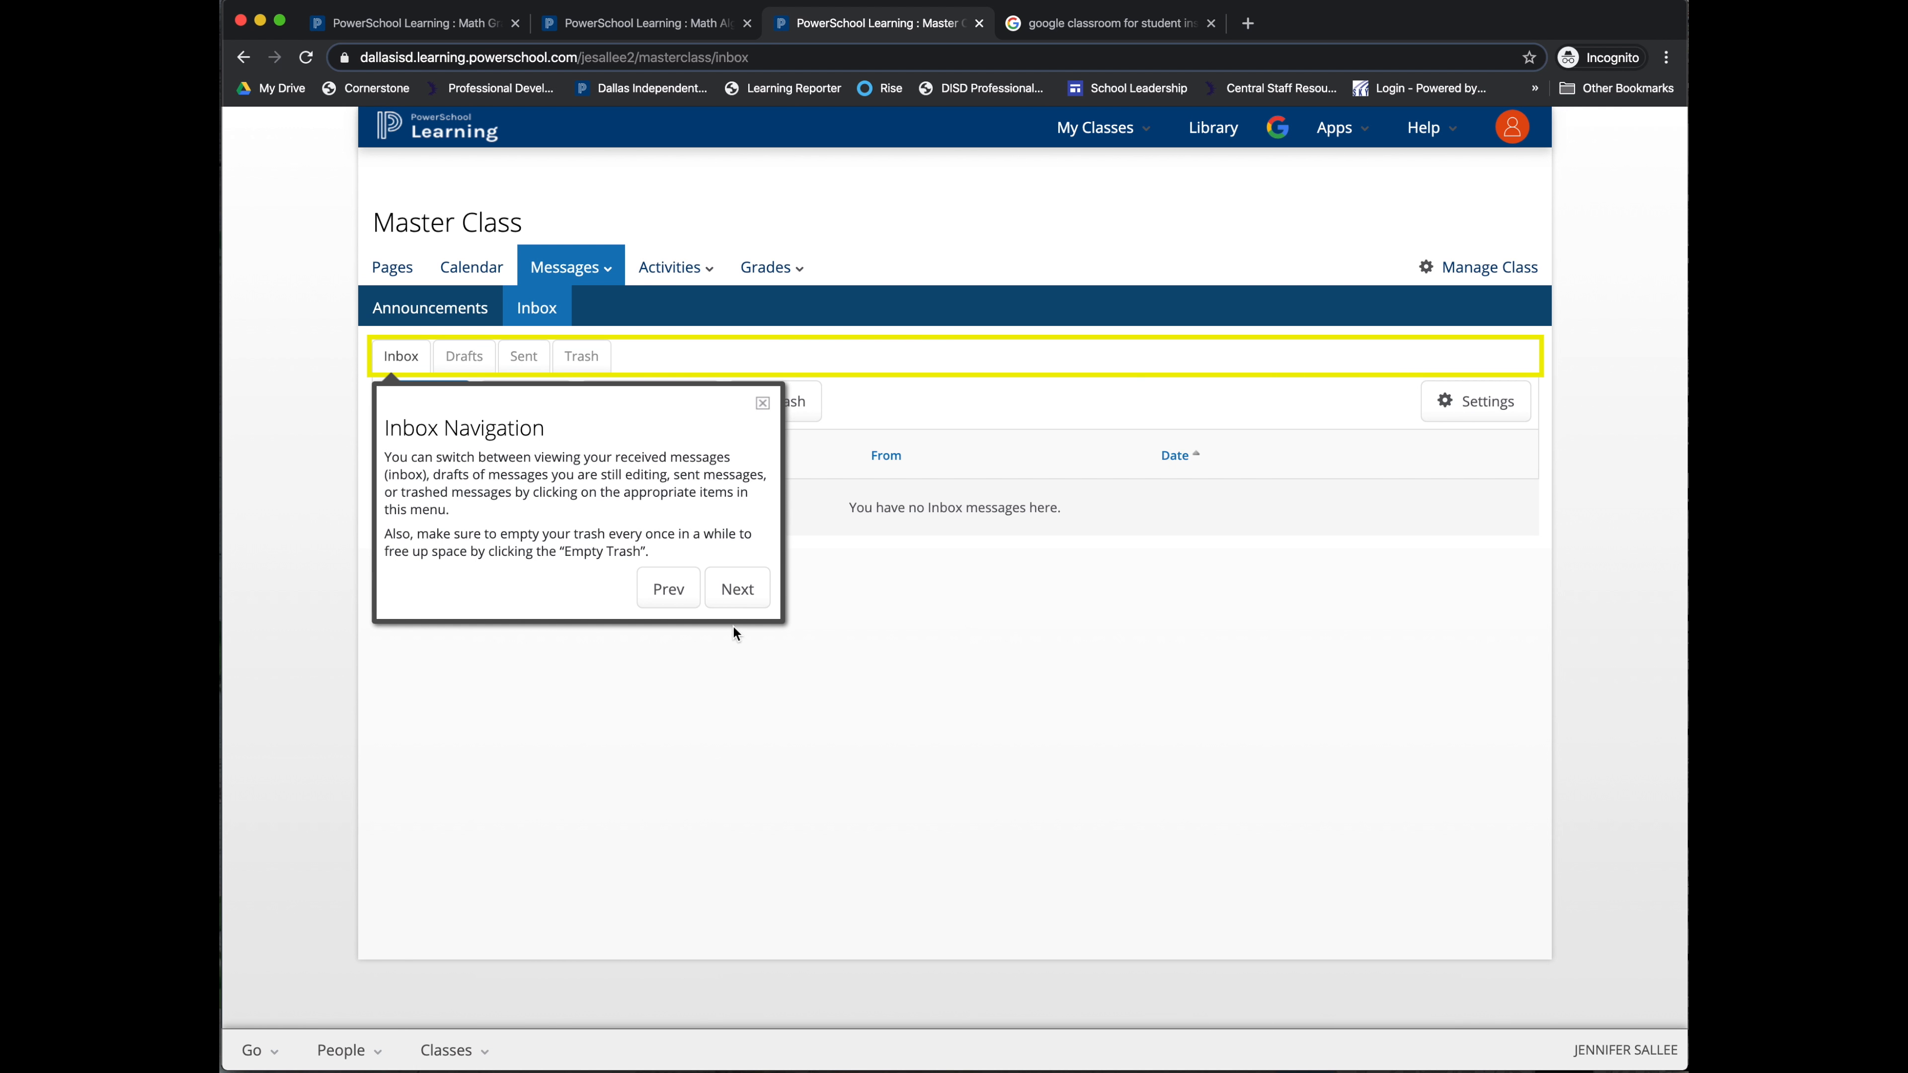
{"action": "left_click", "coordinate": [737, 589]}
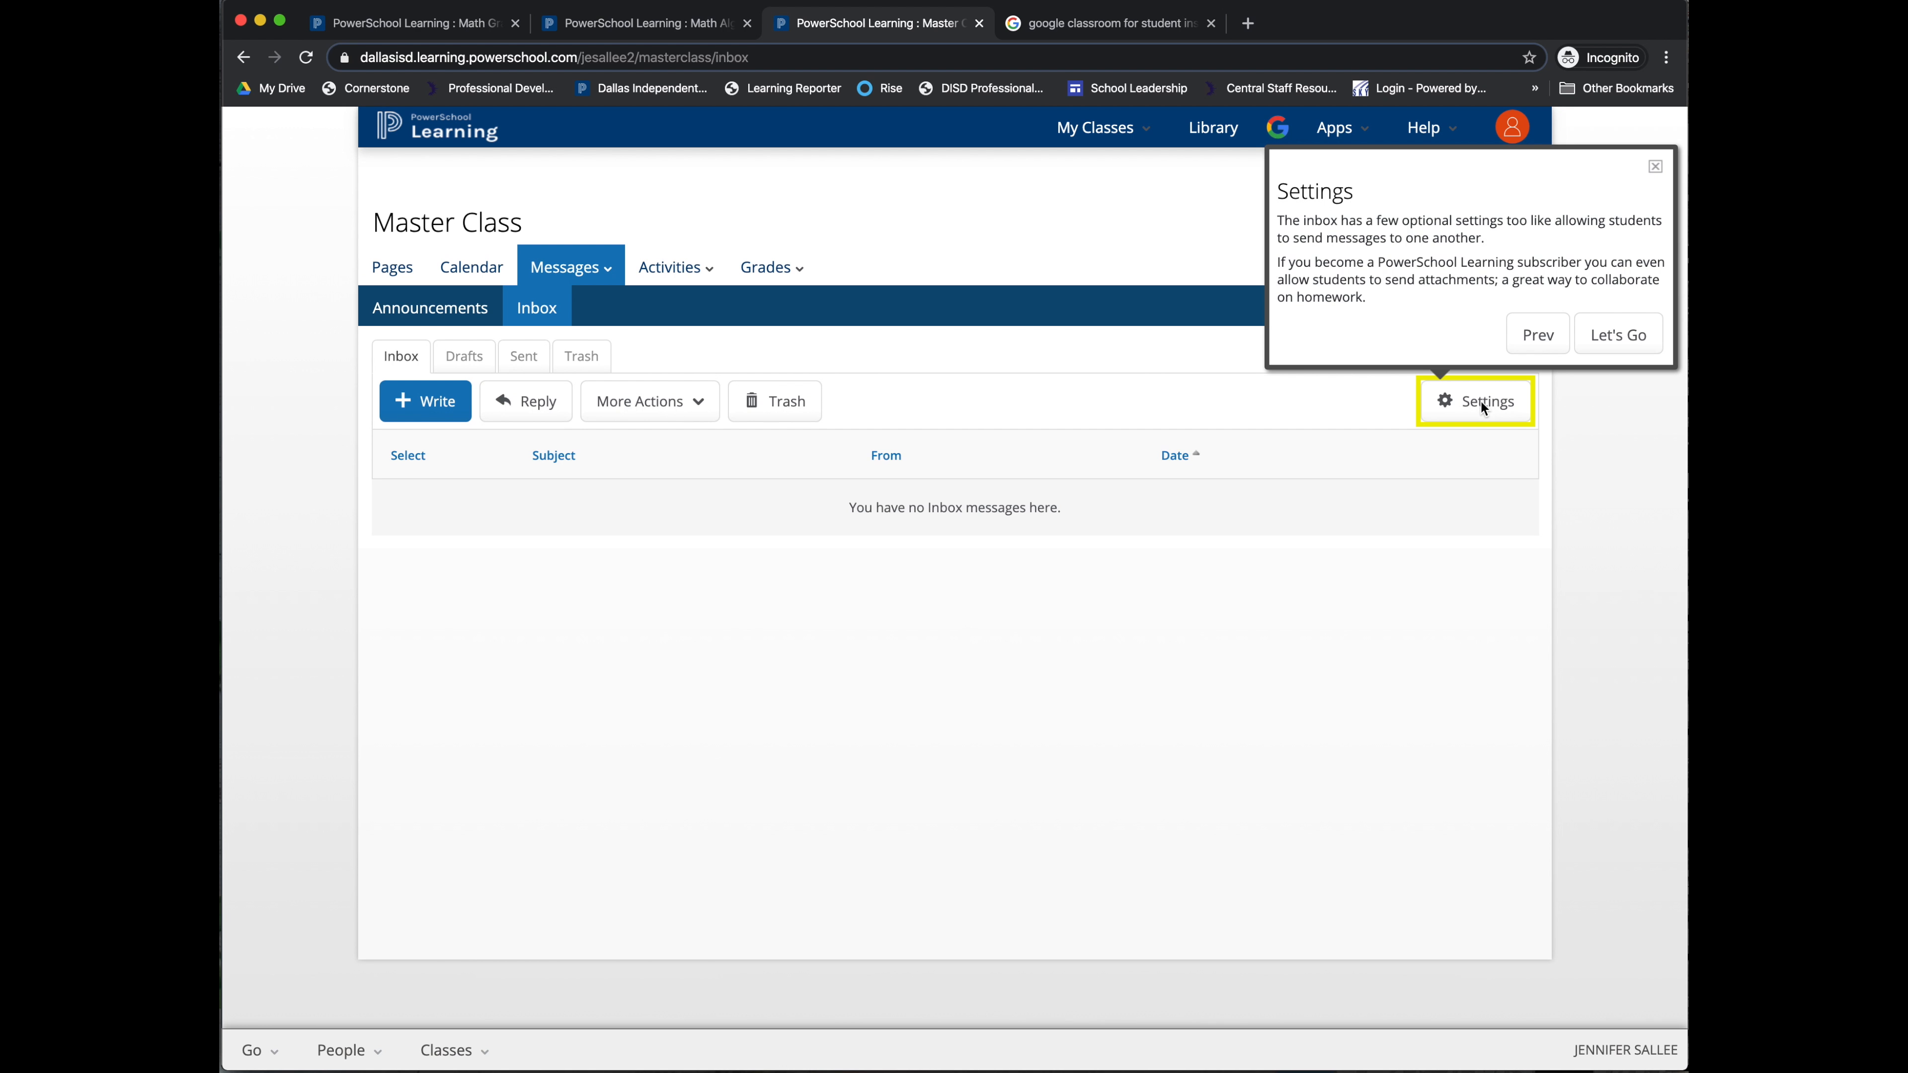
{"action": "left_click", "coordinate": [1620, 334]}
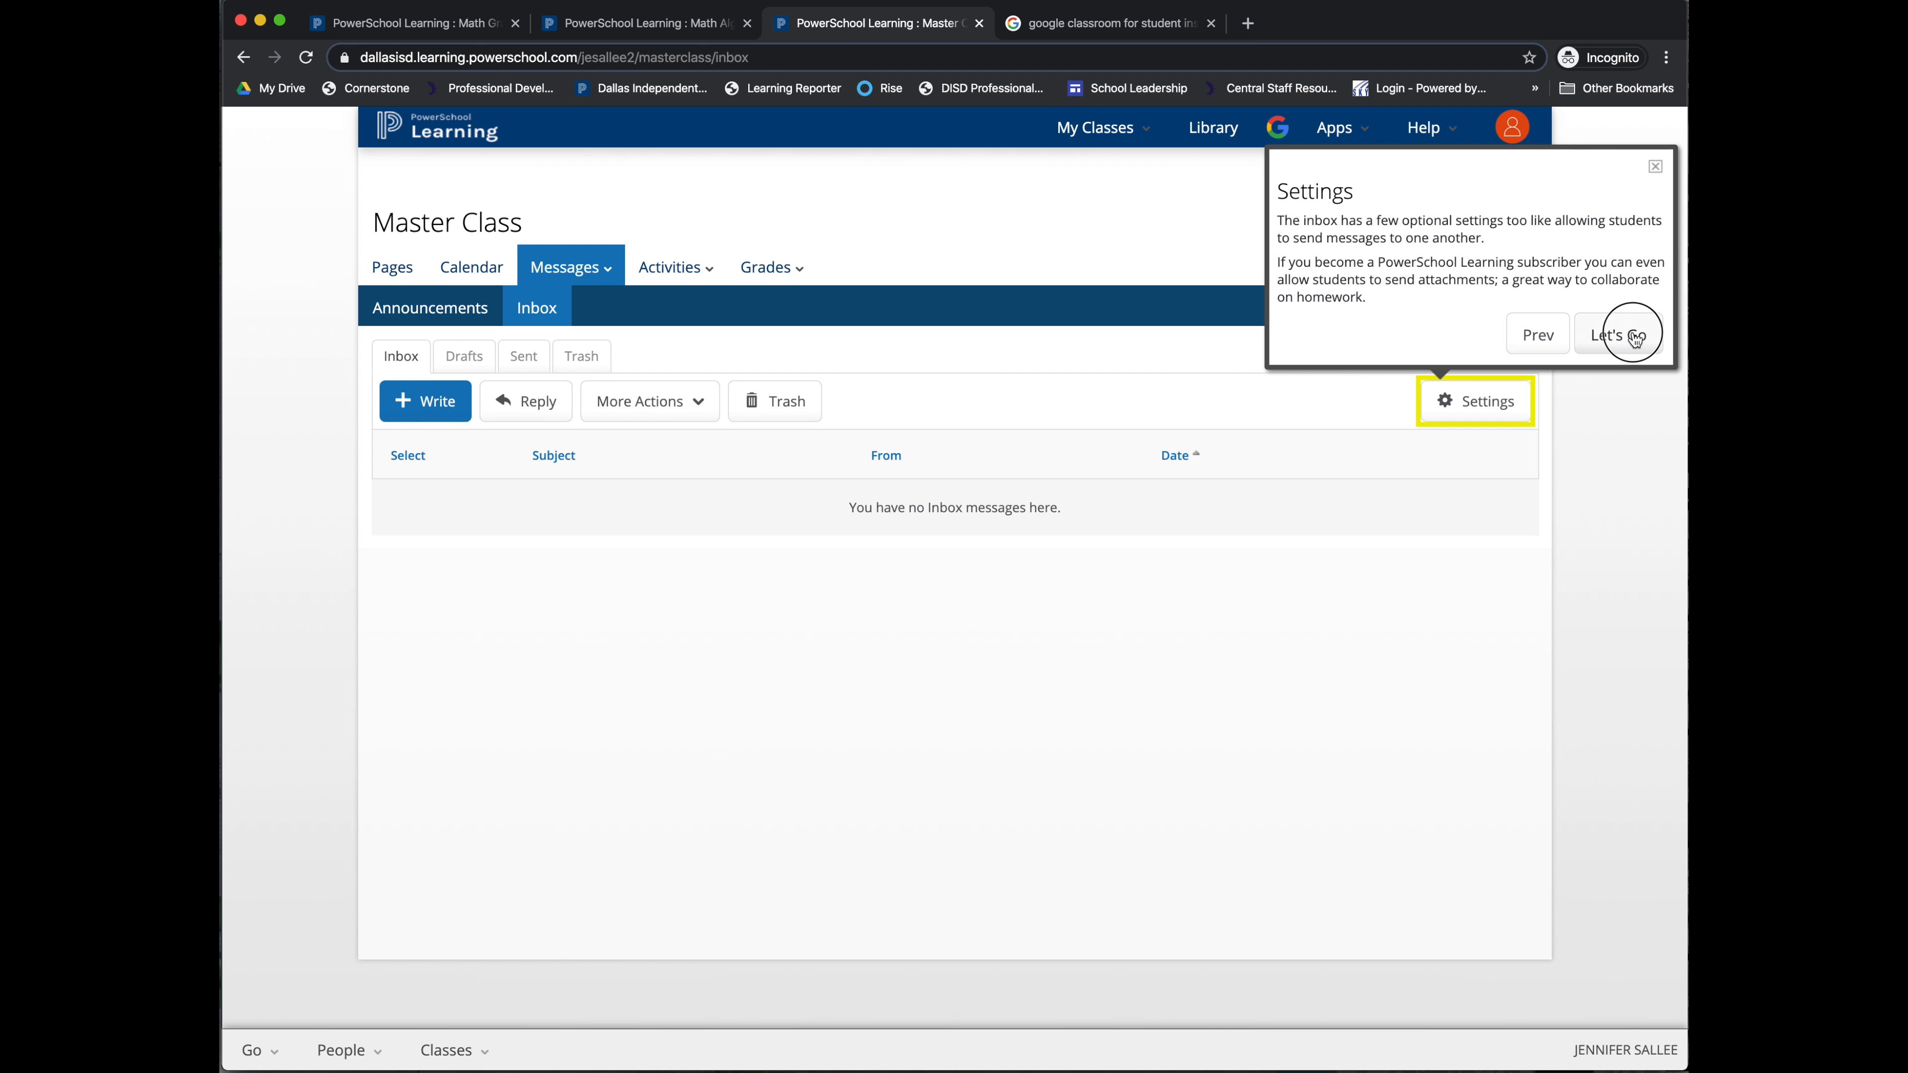
{"action": "left_click", "coordinate": [412, 399]}
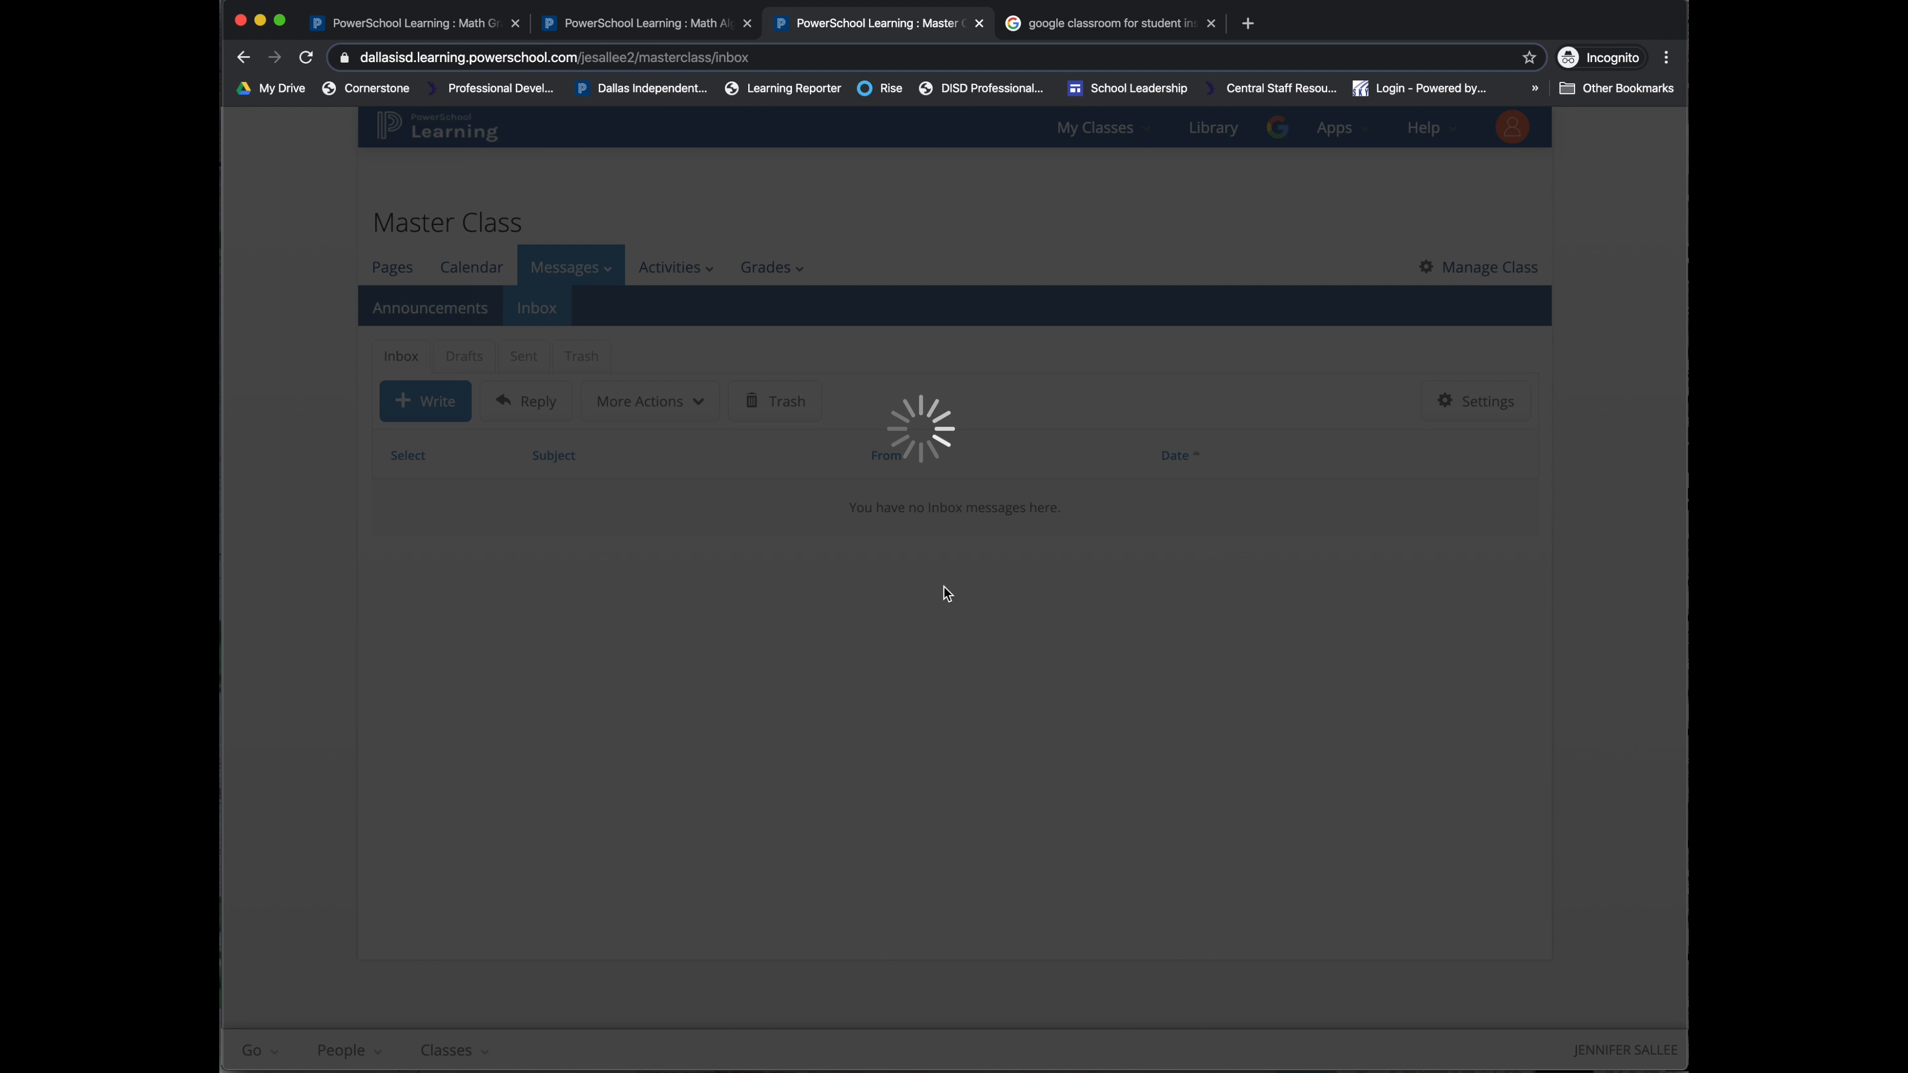
Step: Check the Subject field and attachment options, then cancel the inbox message unsent
{"action": "left_click", "coordinate": [791, 336]}
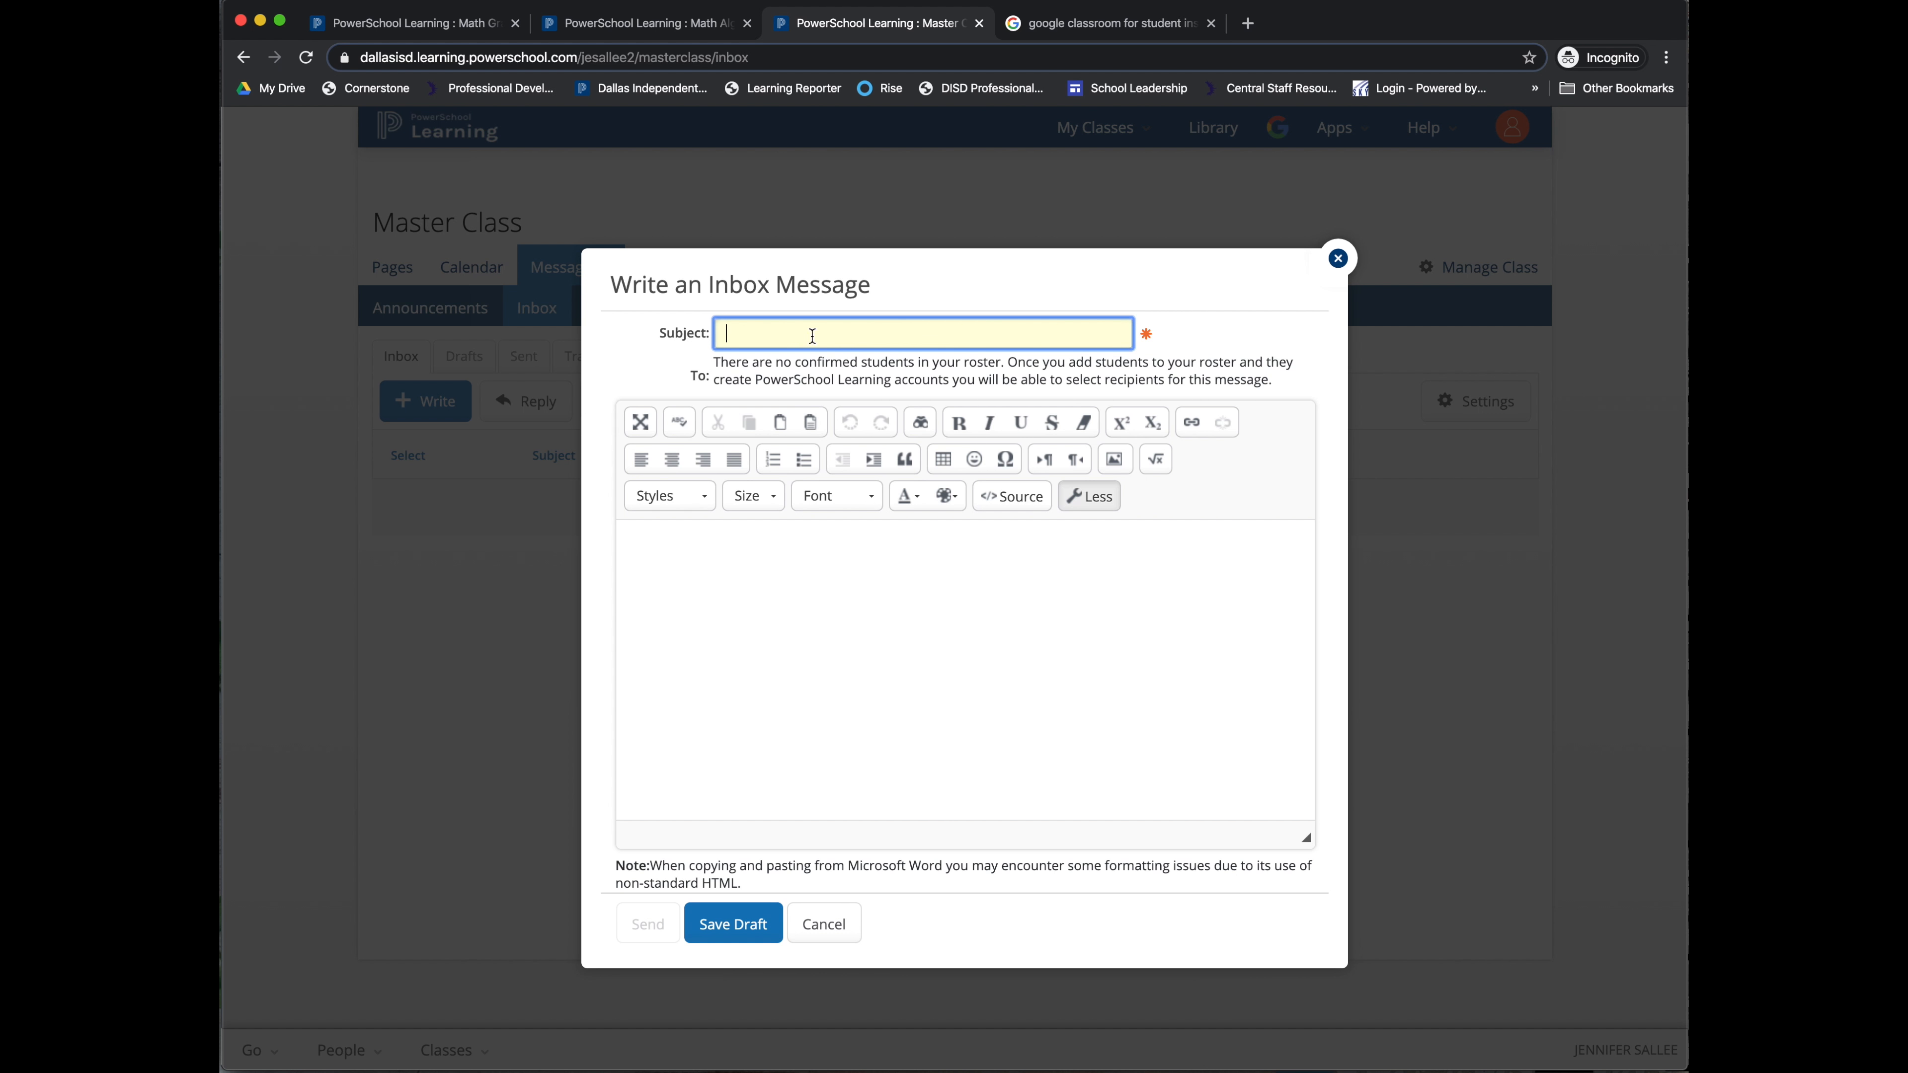
{"action": "scroll", "coordinate": [694, 789], "scroll_direction": "down", "scroll_amount": 3}
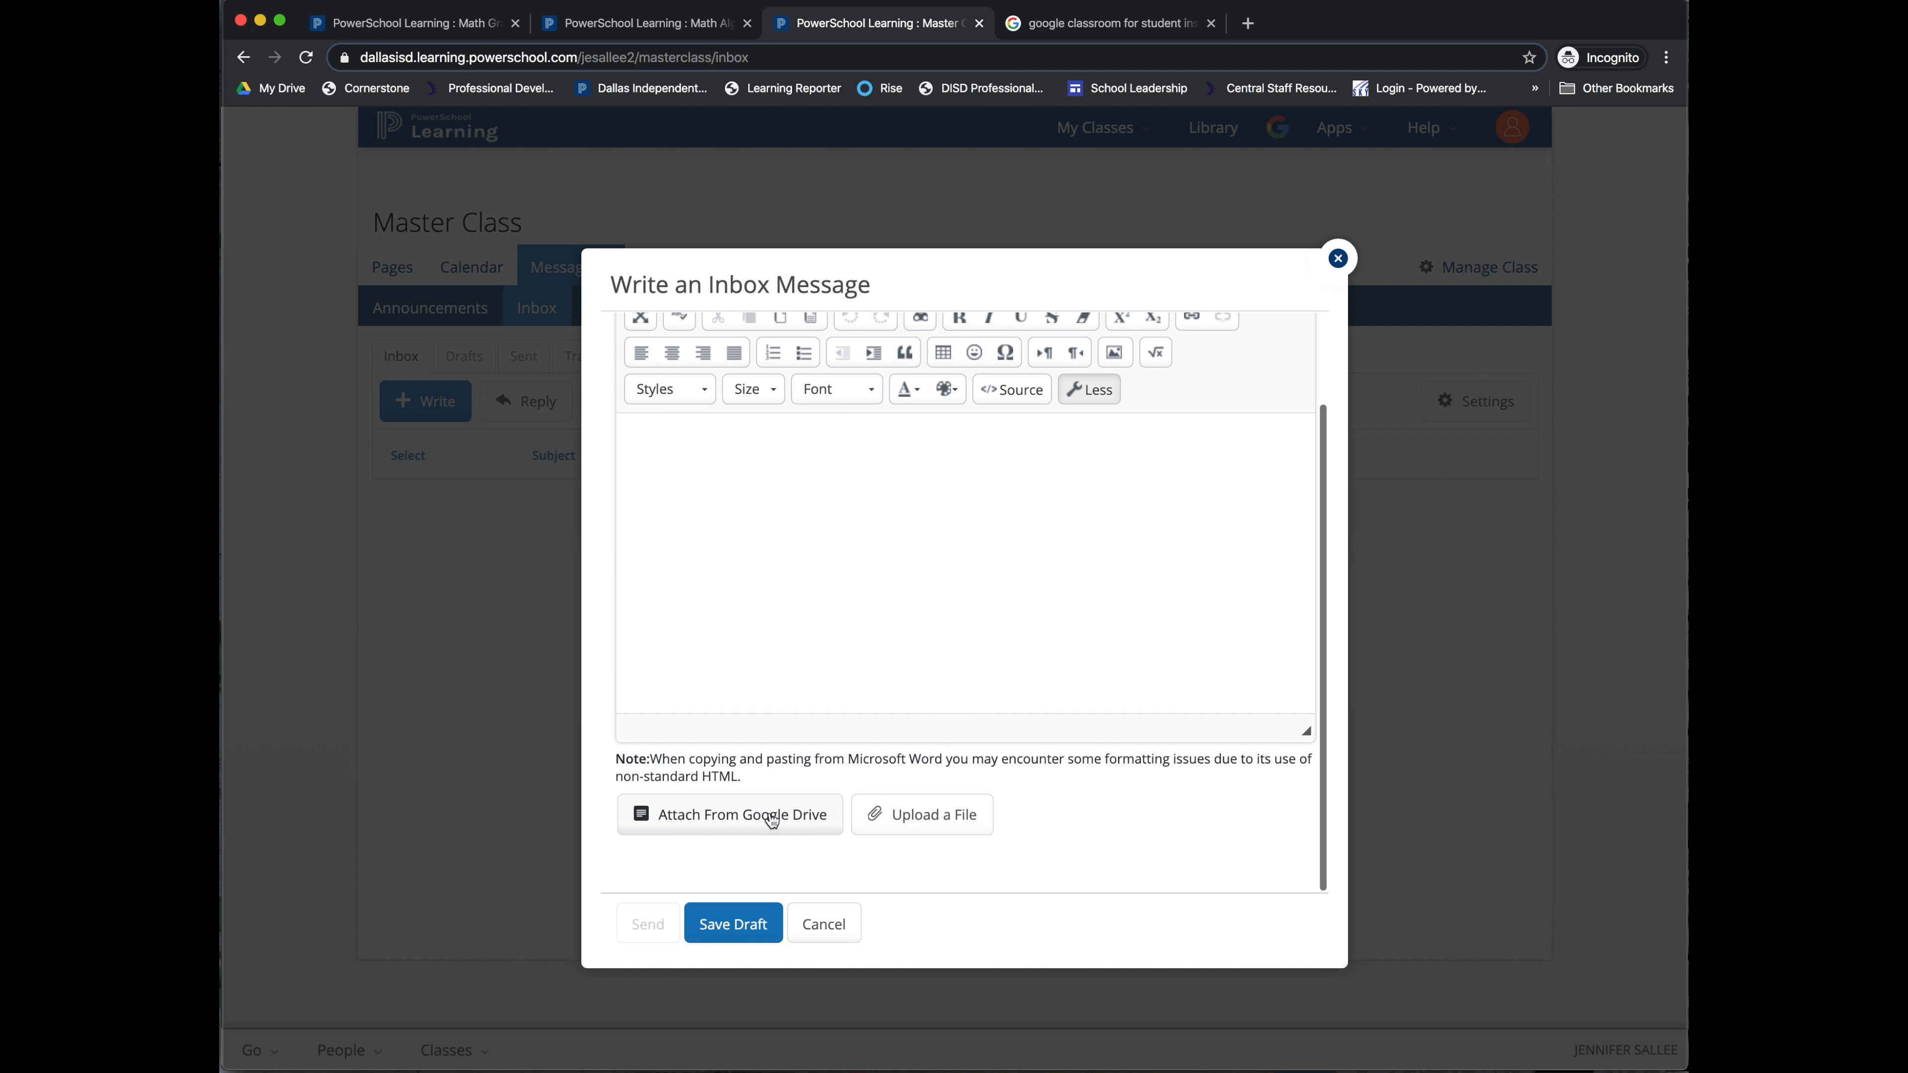
{"action": "scroll", "coordinate": [766, 600], "scroll_direction": "up", "scroll_amount": 3}
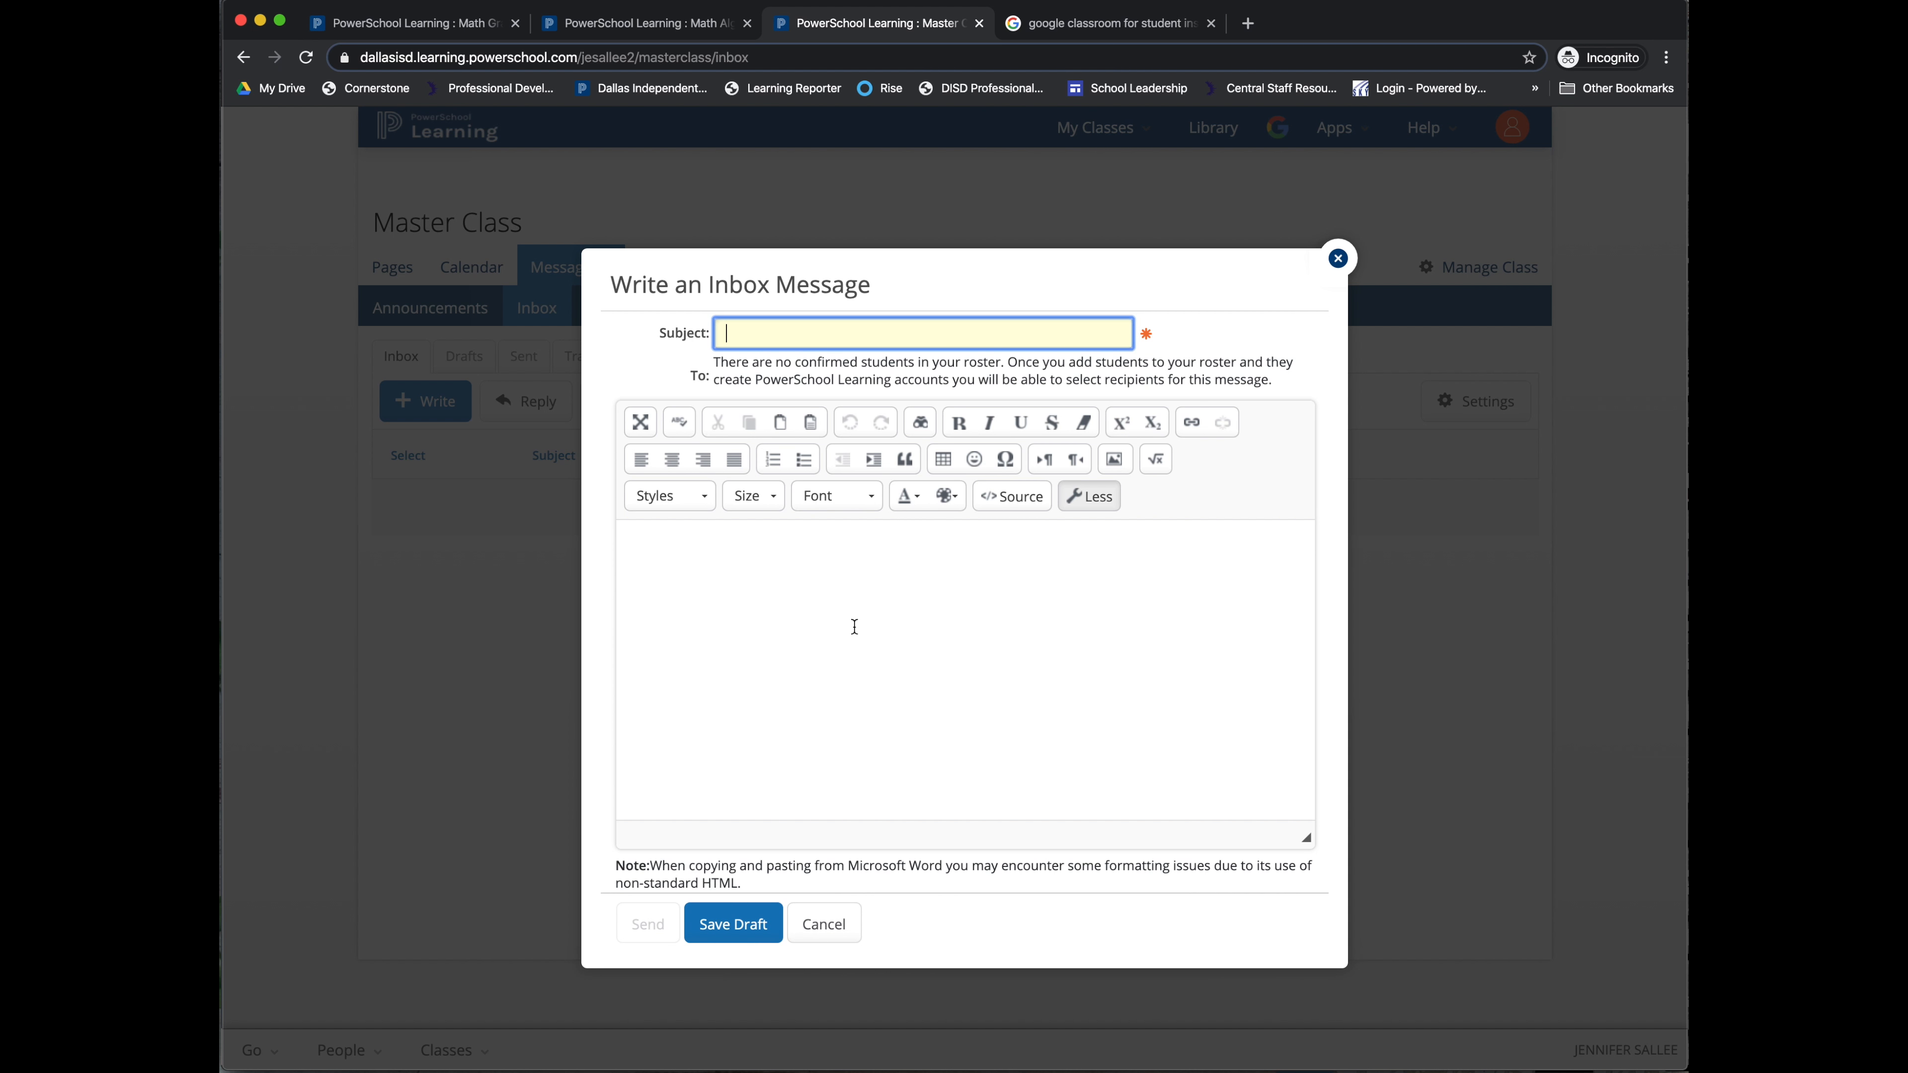
{"action": "scroll", "coordinate": [706, 838], "scroll_direction": "down", "scroll_amount": 3}
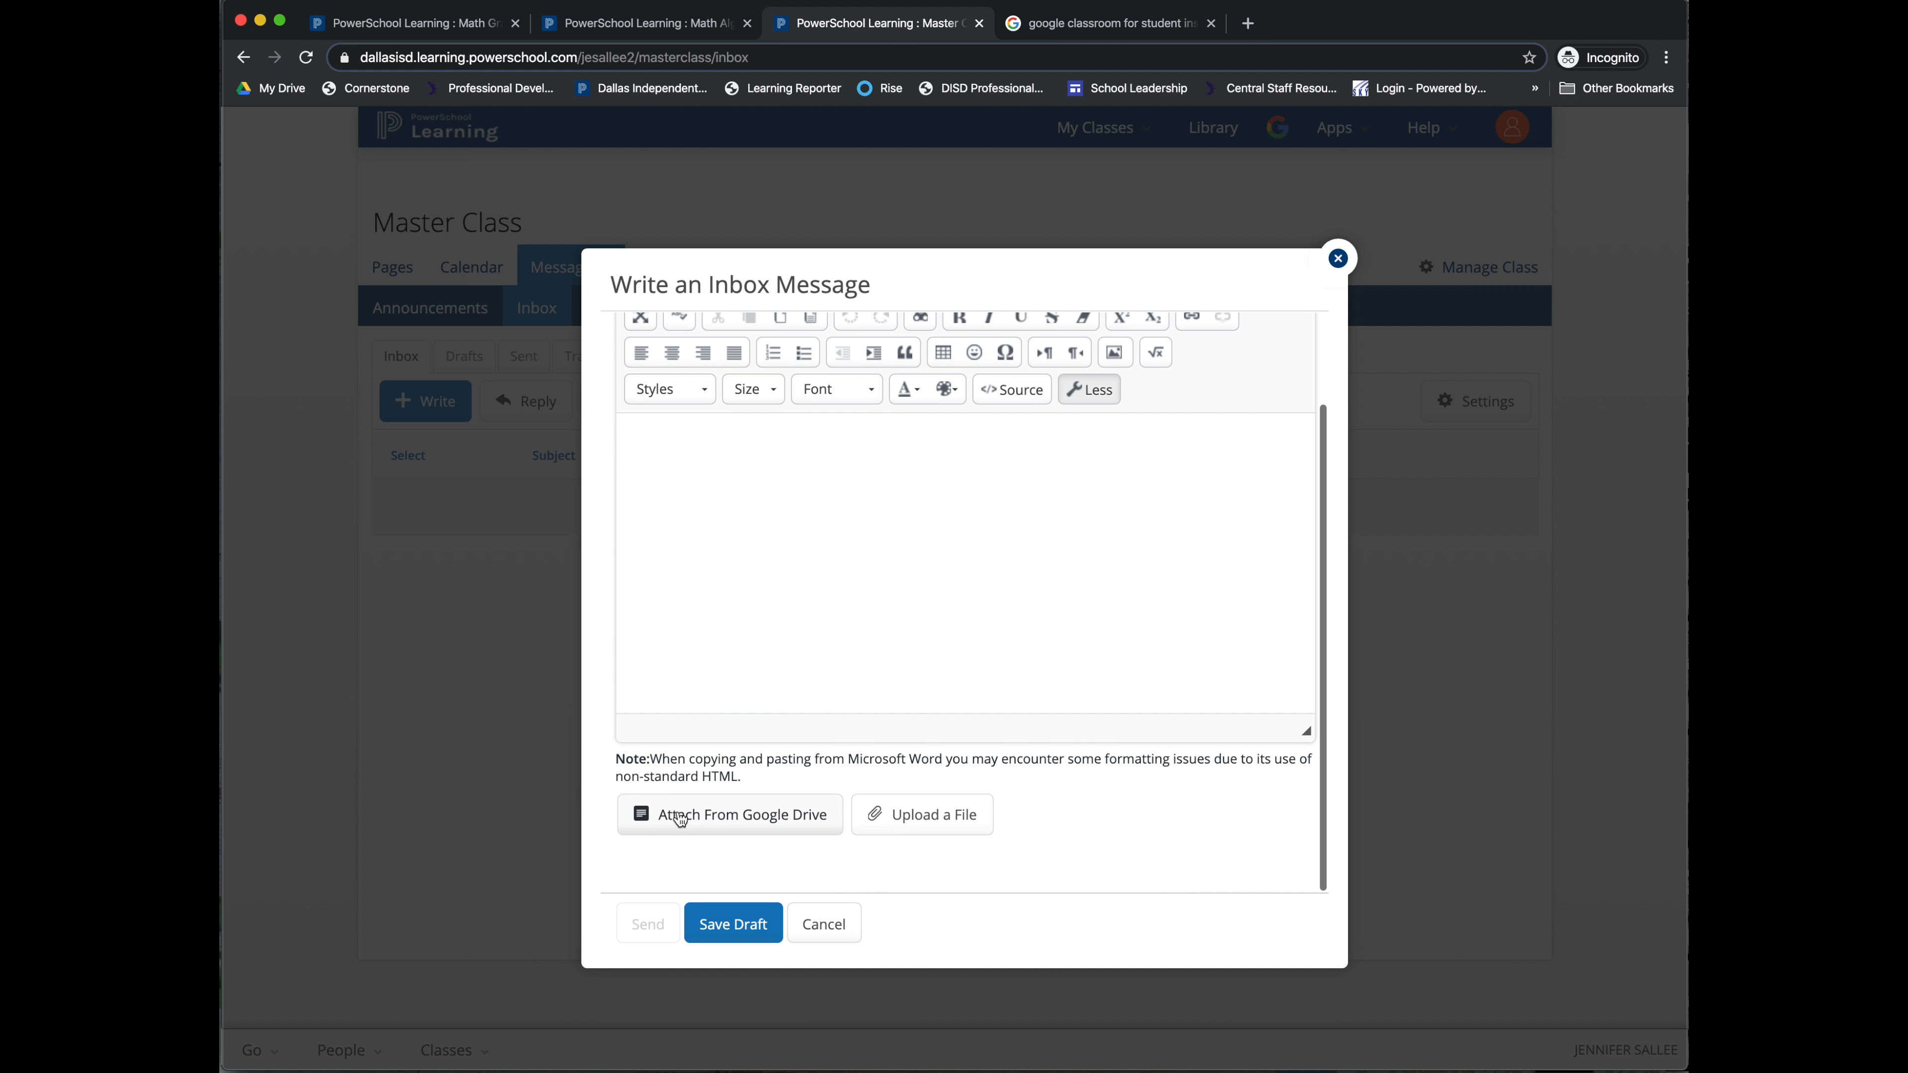
{"action": "left_click", "coordinate": [822, 924]}
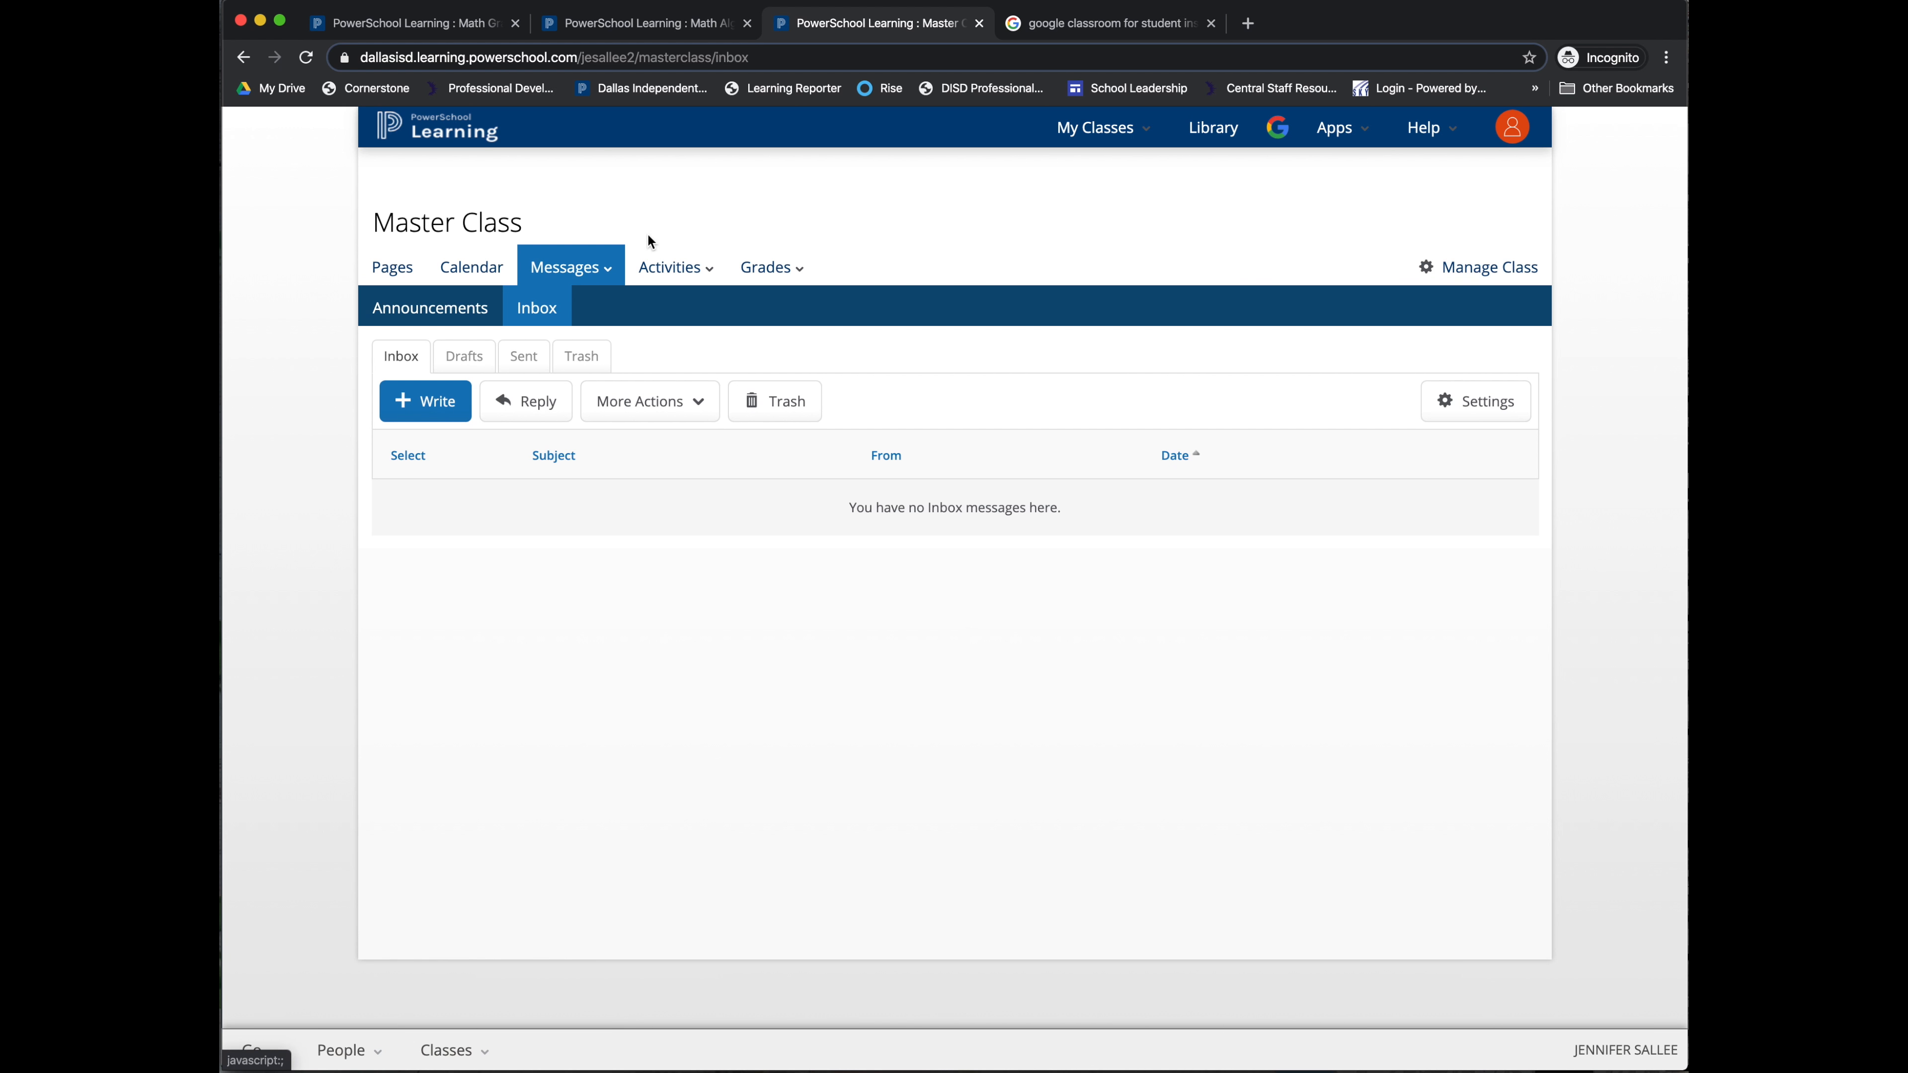
Step: Look over the Activities list and Grades options, then return to the Pages tab
{"action": "left_click", "coordinate": [669, 266]}
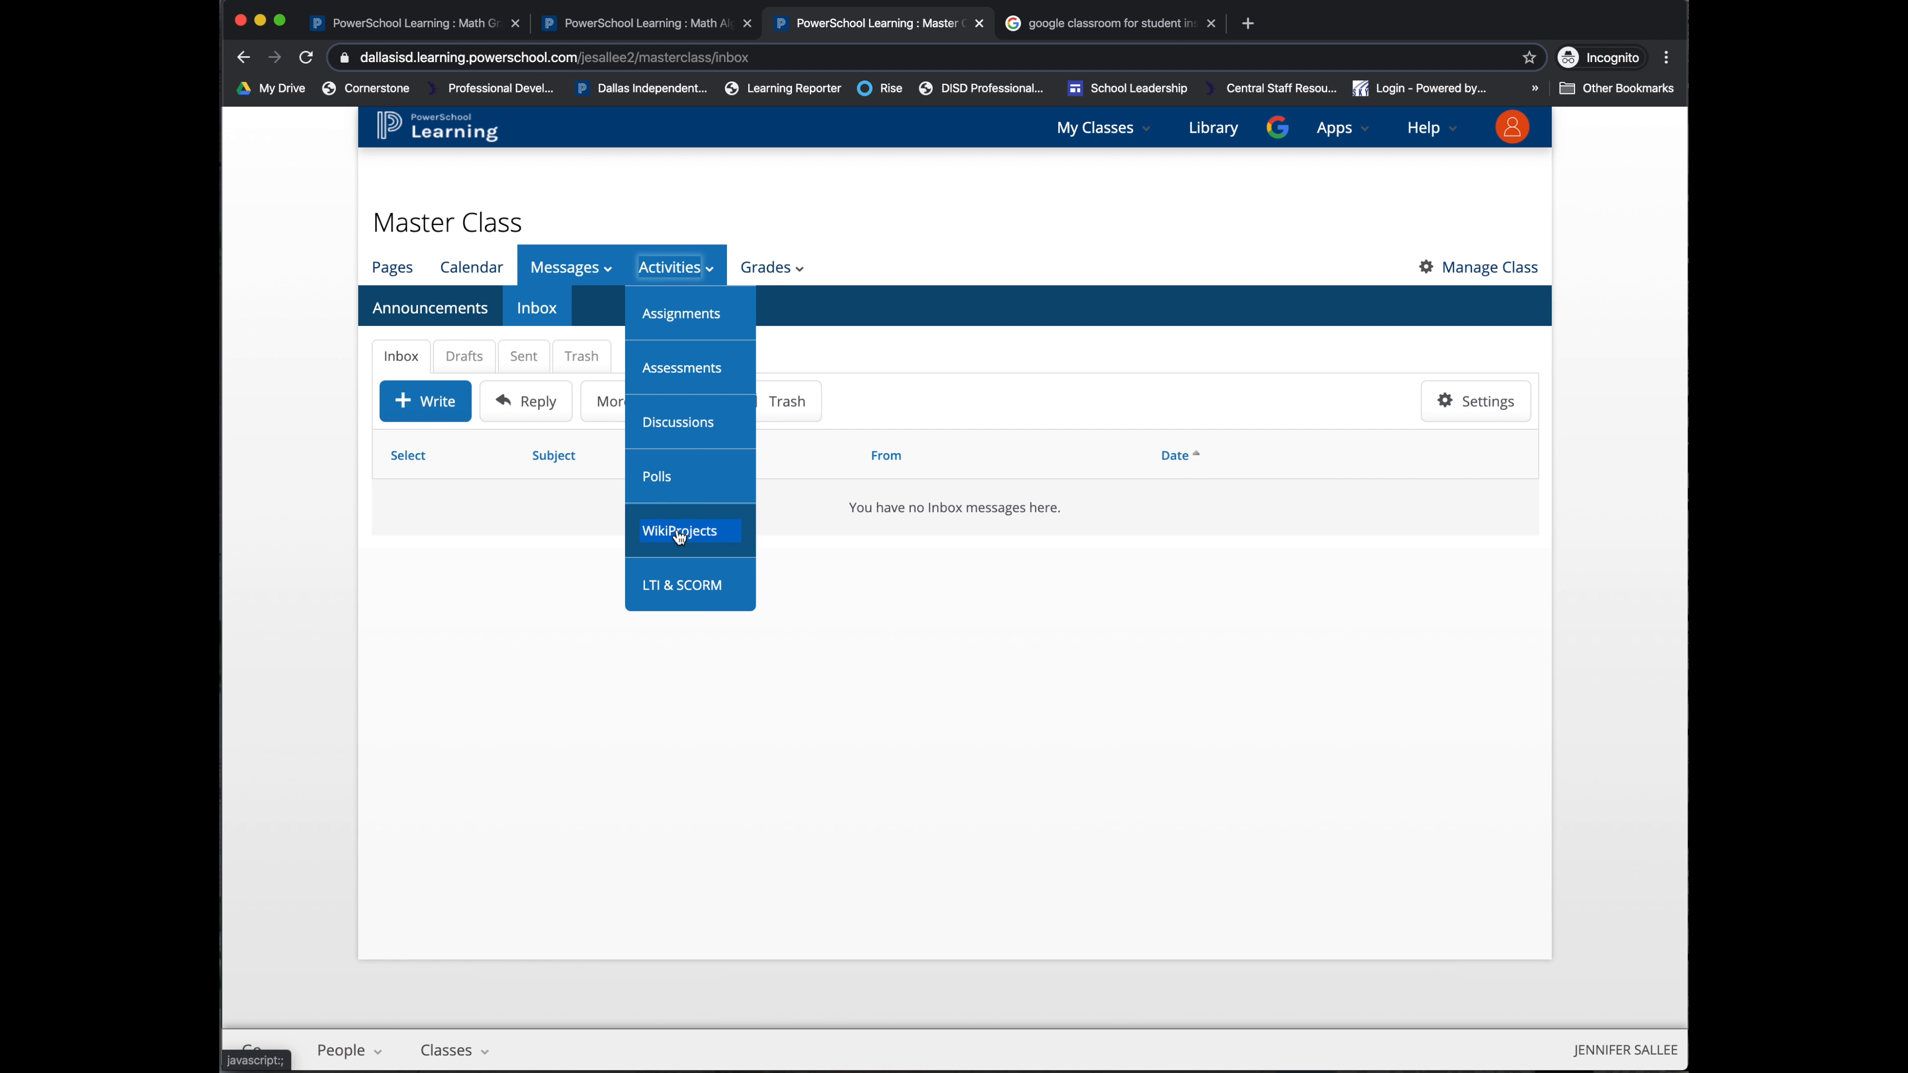
{"action": "left_click", "coordinate": [859, 292]}
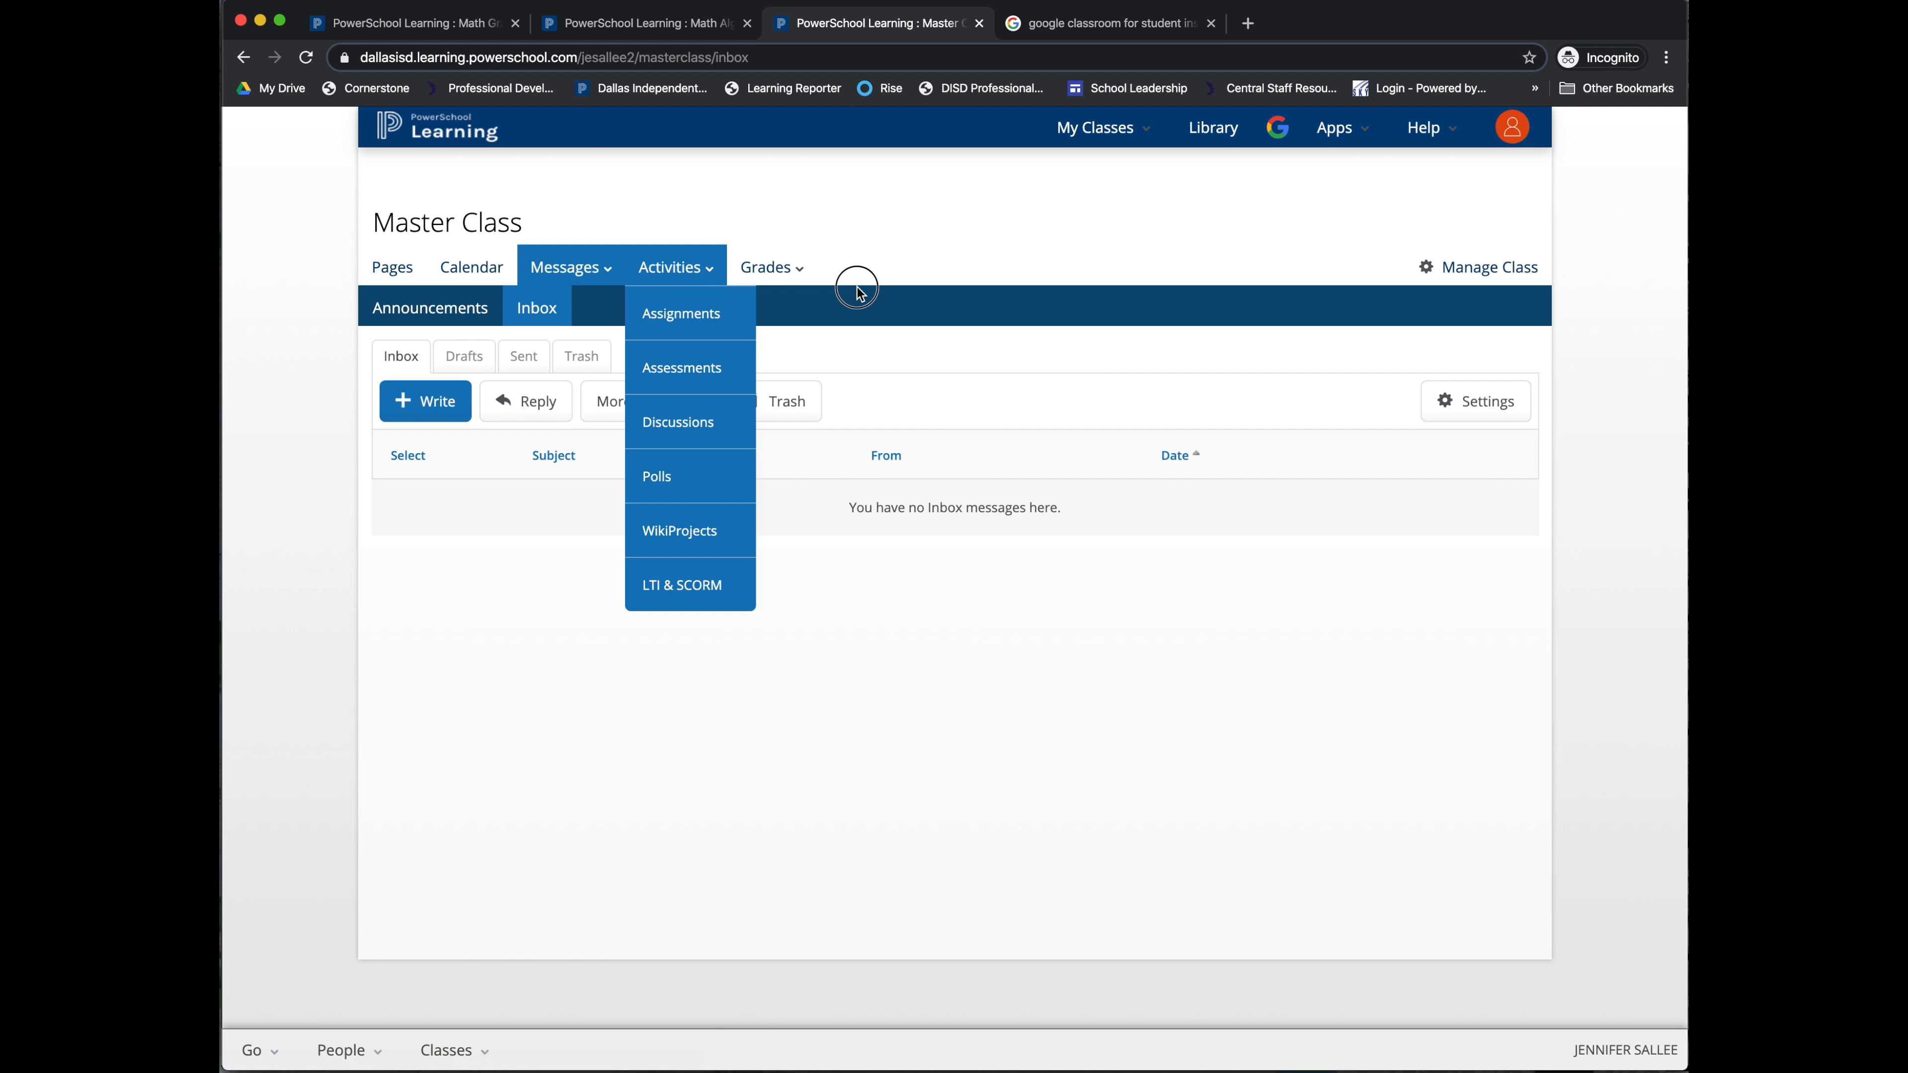
{"action": "left_click", "coordinate": [778, 268]}
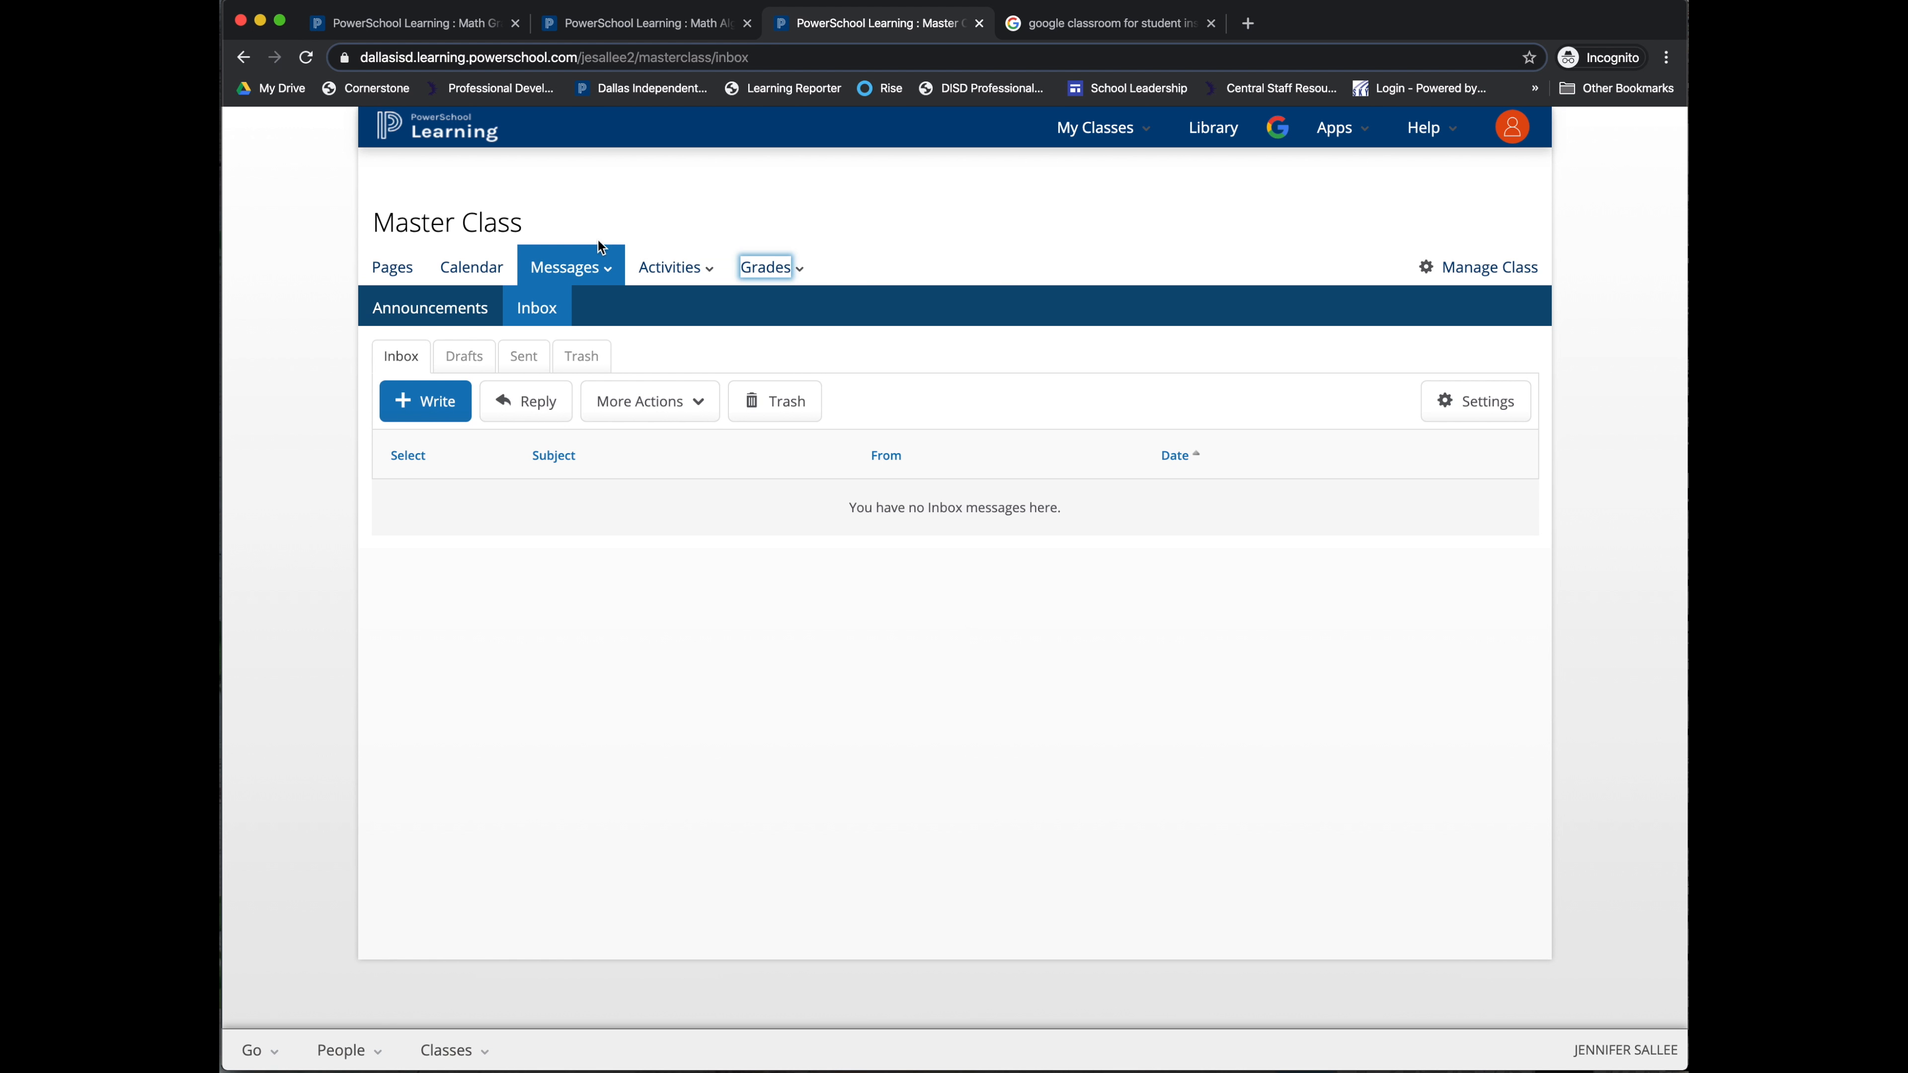
{"action": "left_click", "coordinate": [392, 267]}
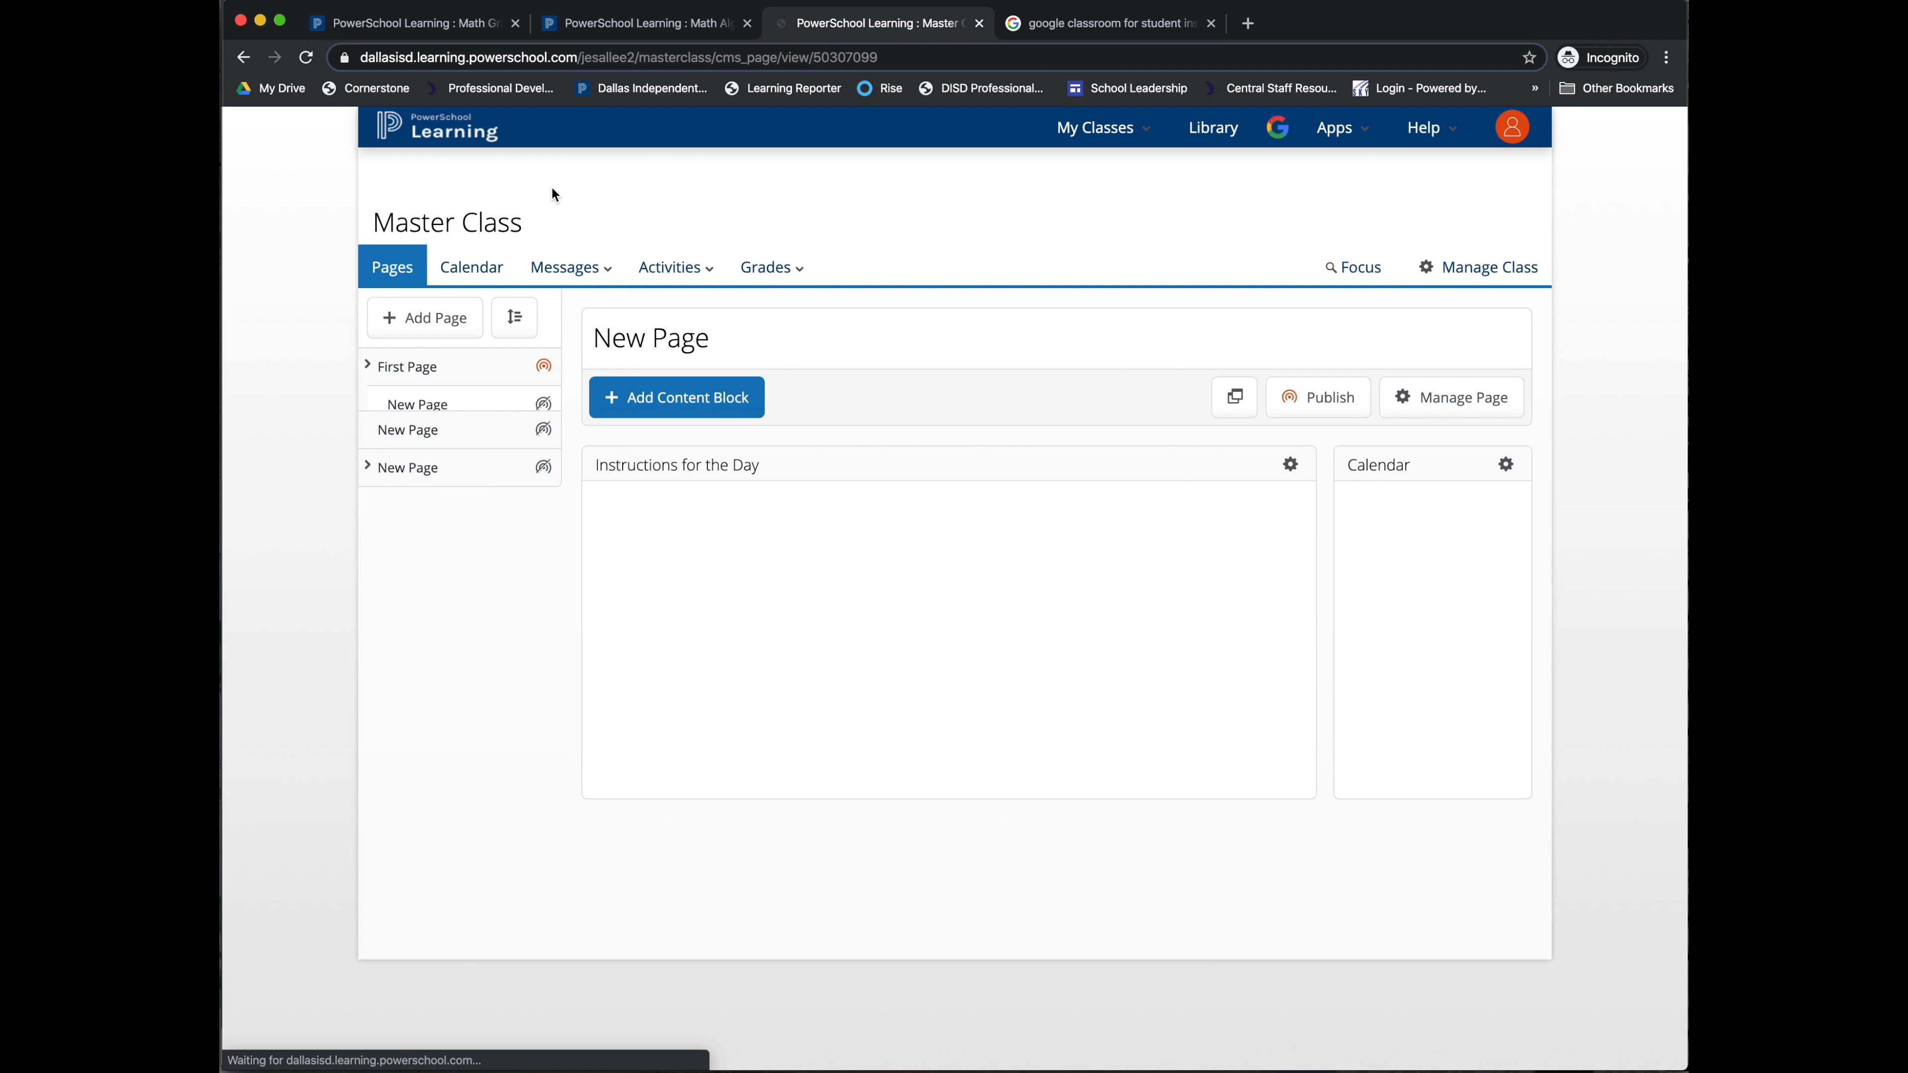